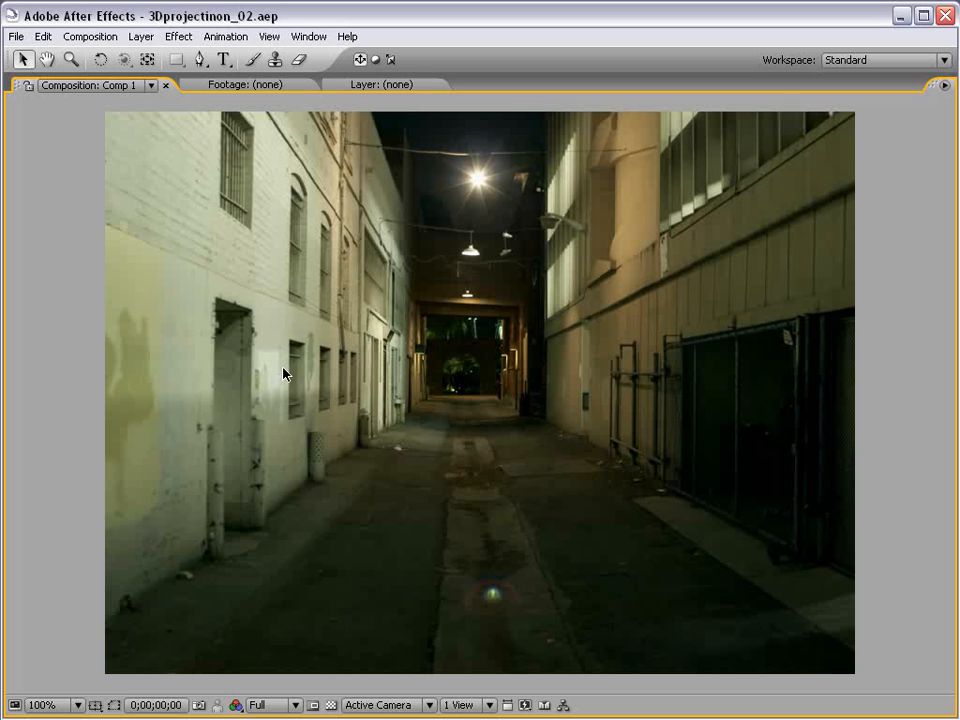
# Step: Restore the Standard workspace panels around the maximized alley composition viewer
pyautogui.press('`')
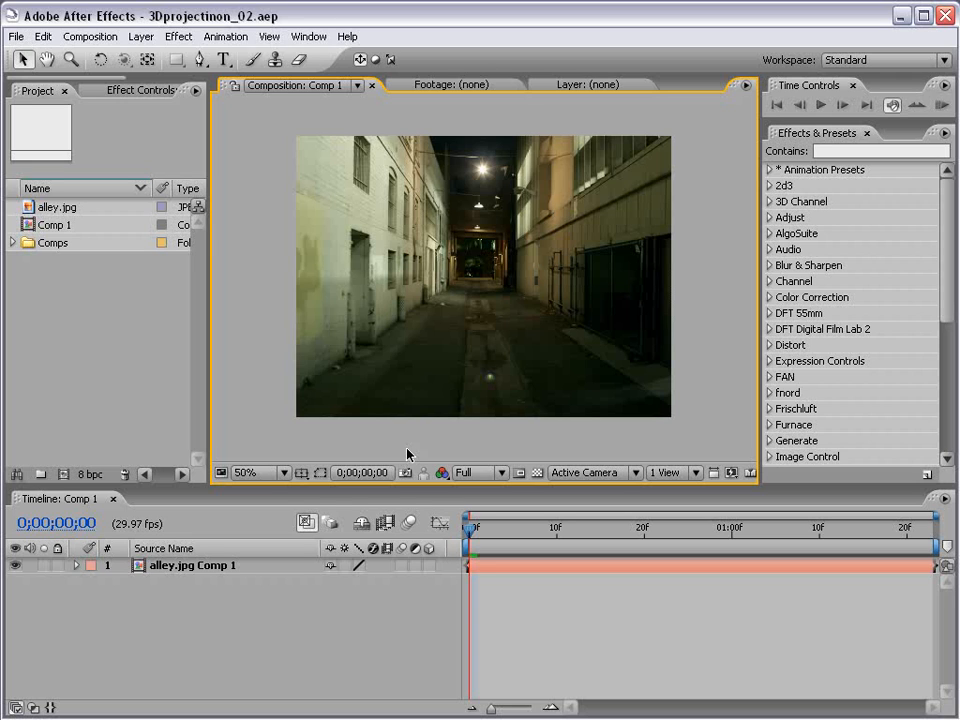
# Step: Select the alley.jpg Comp 1 layer, undoing an accidental nudge of the image
pyautogui.click(386, 345)
pyautogui.click(489, 616)
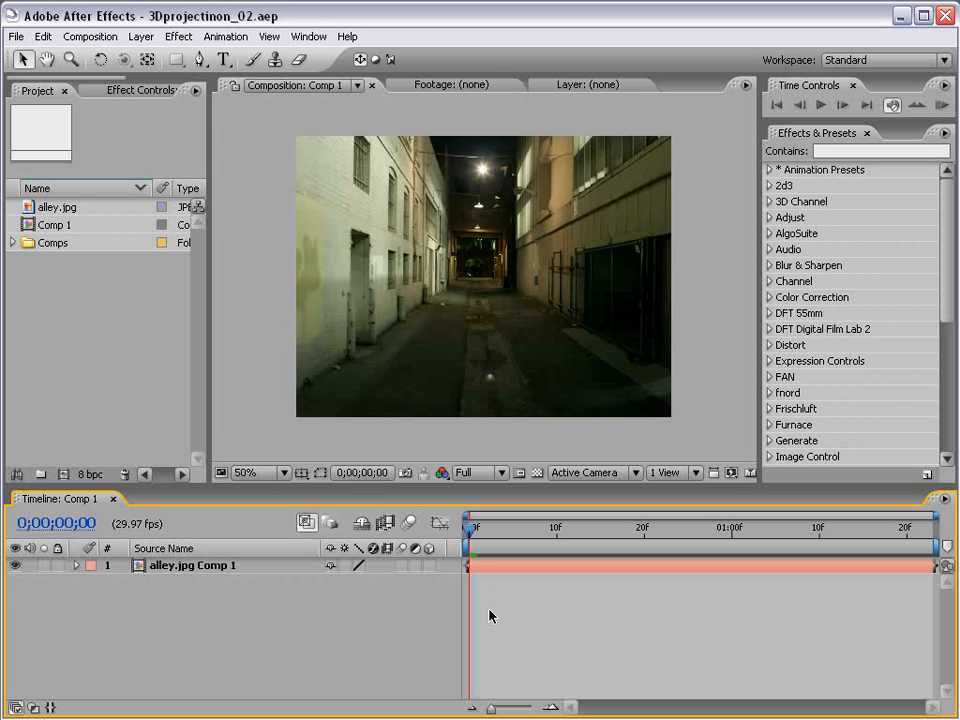
pyautogui.click(302, 142)
pyautogui.click(242, 169)
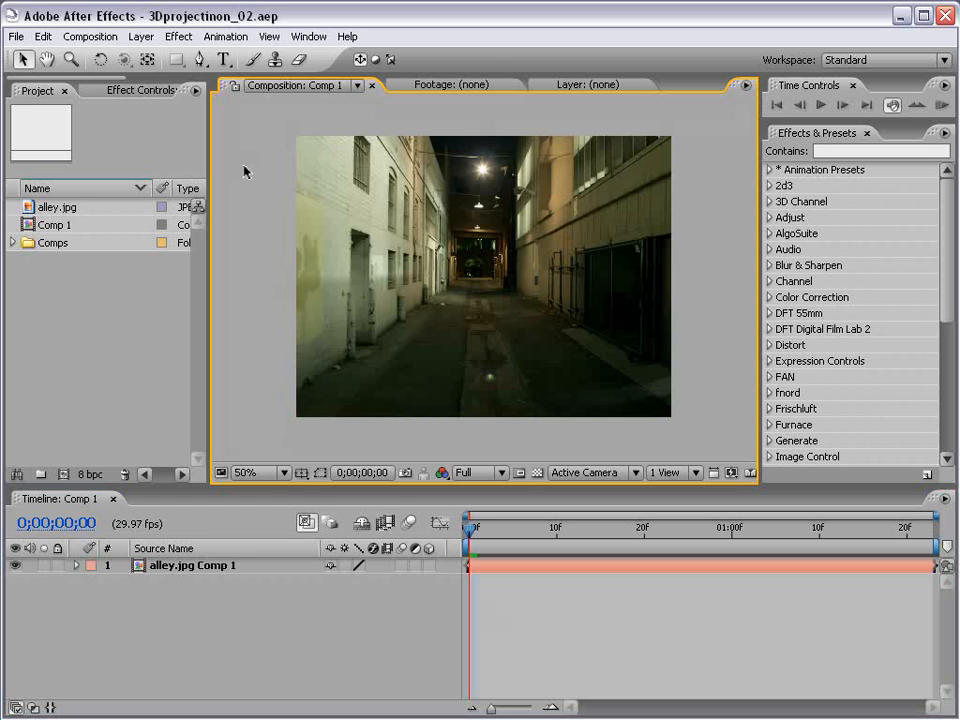
pyautogui.click(189, 570)
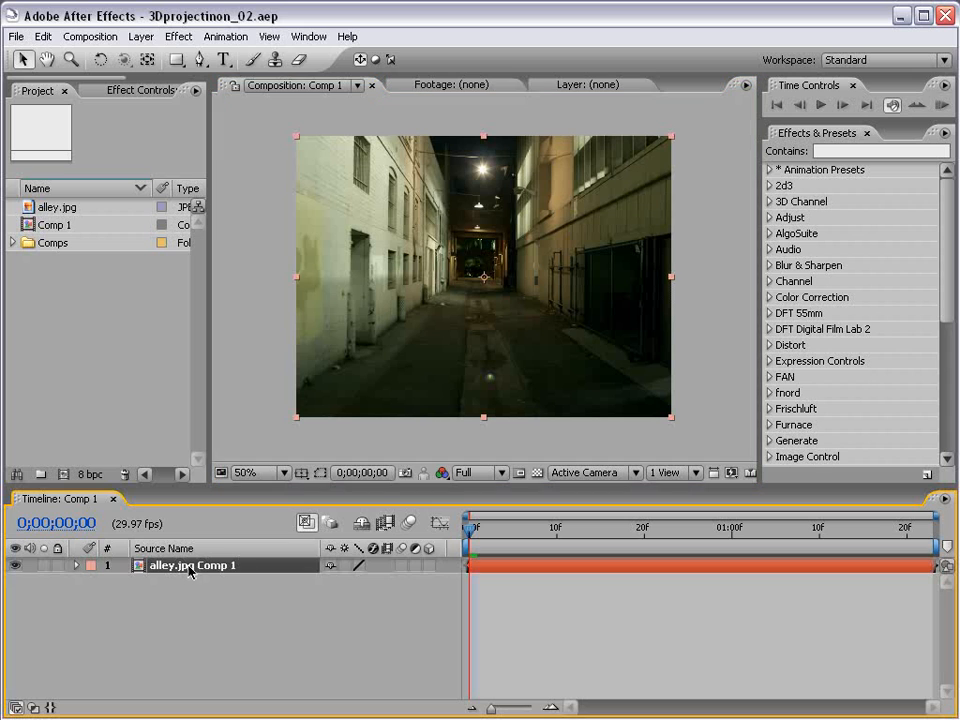
pyautogui.moveTo(498, 277)
pyautogui.mouseDown()
pyautogui.moveTo(458, 277)
pyautogui.moveTo(482, 282)
pyautogui.mouseUp()
pyautogui.hotkey('ctrl', 'z')
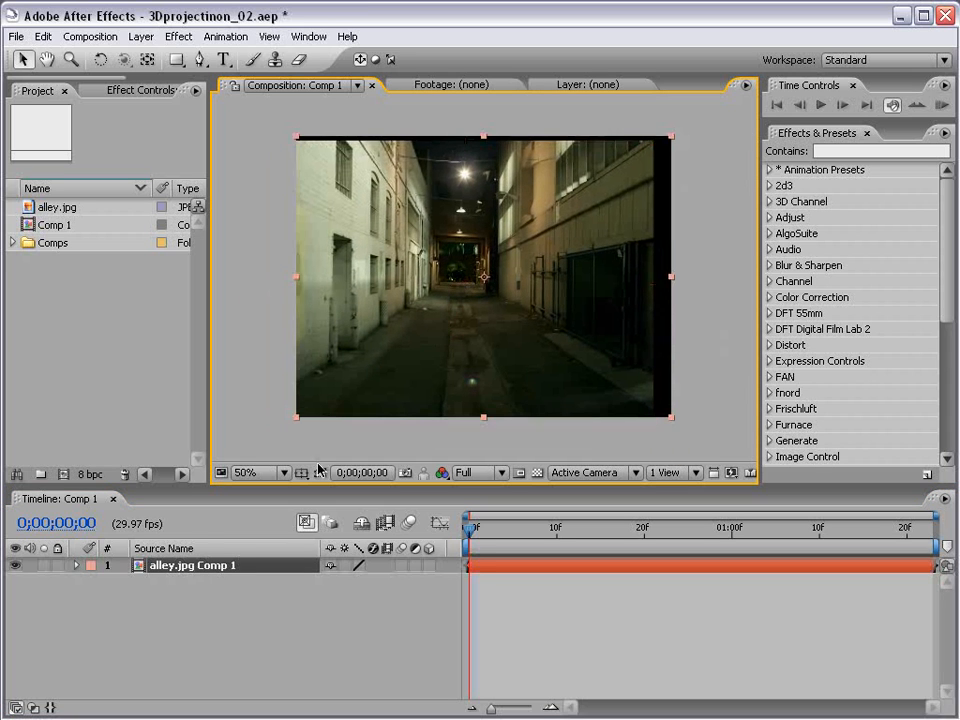
# Step: Rename the alley layer to 'Reference', correcting the 'Refernce' typo
pyautogui.click(217, 565)
pyautogui.press('Return')
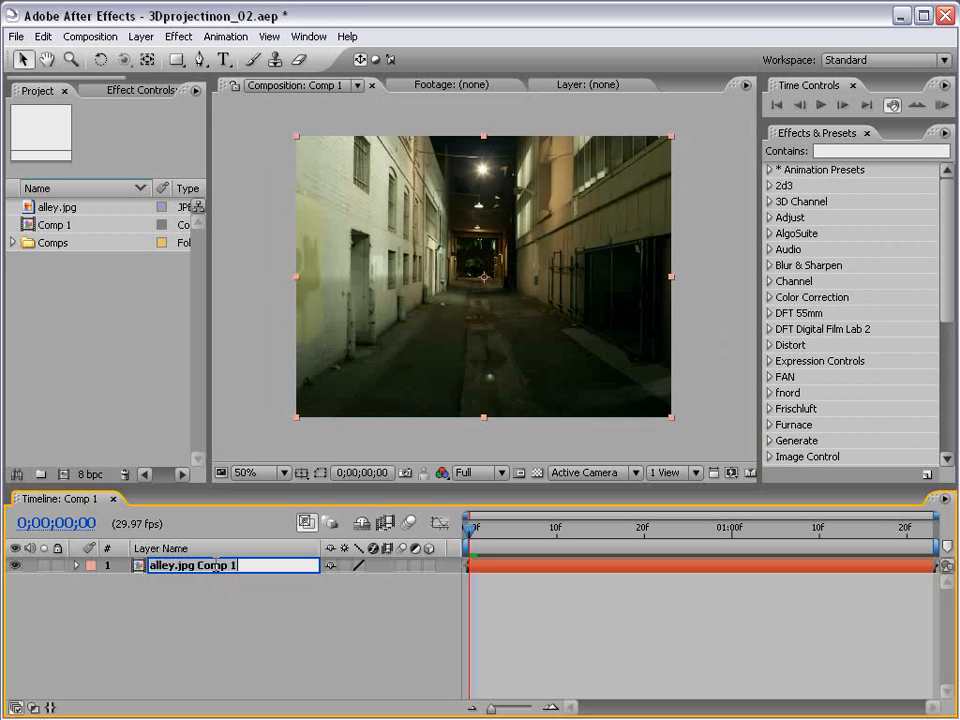
pyautogui.write('Refernc')
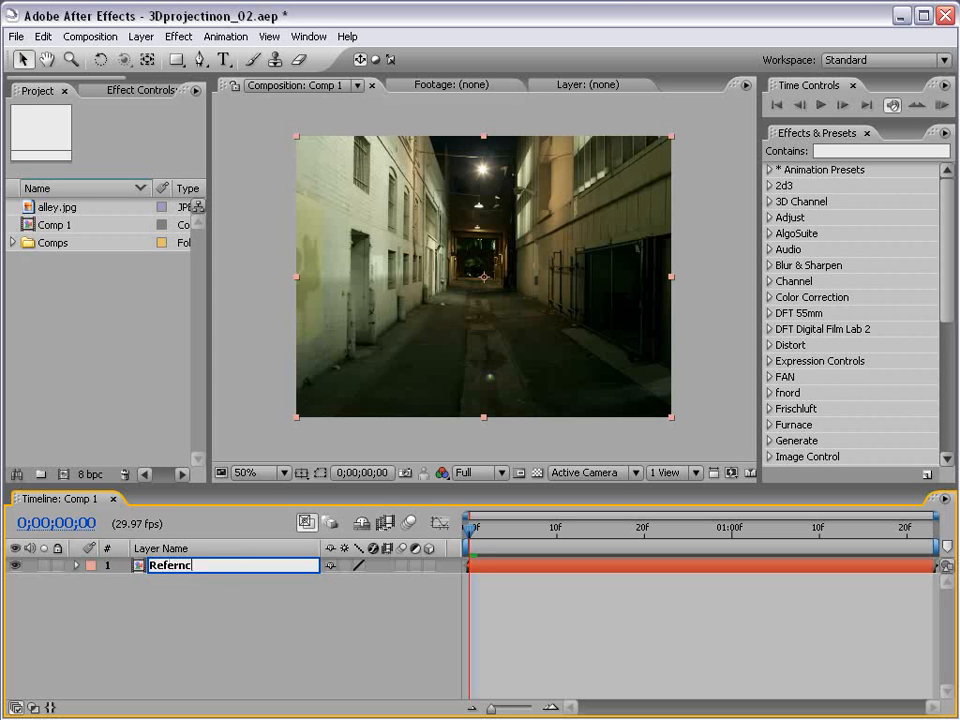
pyautogui.write('e')
pyautogui.press('Return')
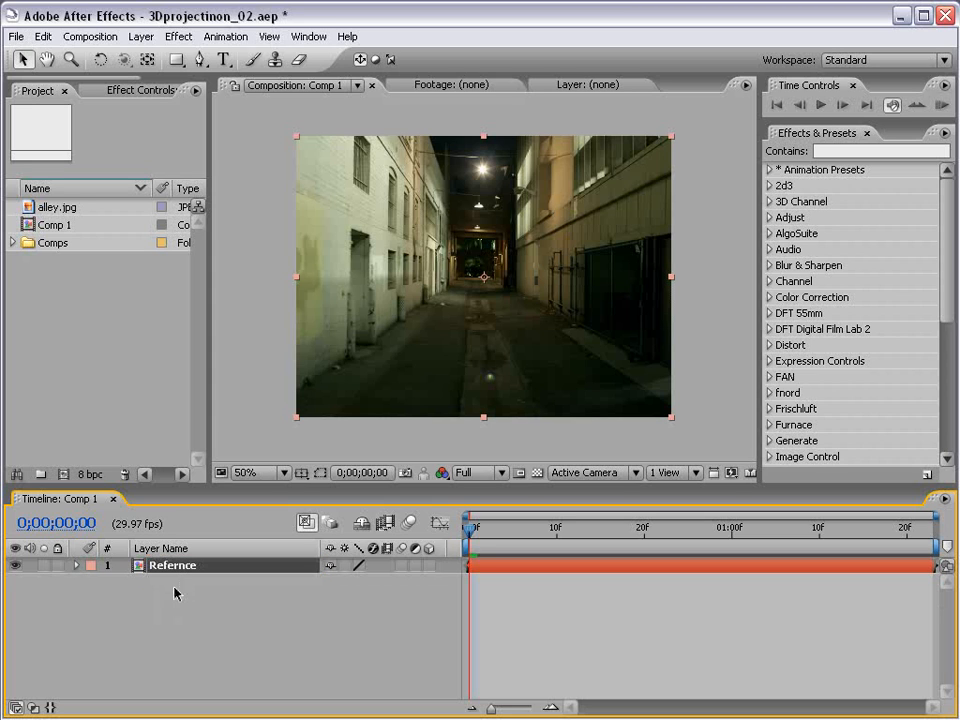
pyautogui.press('Return')
pyautogui.click(184, 566)
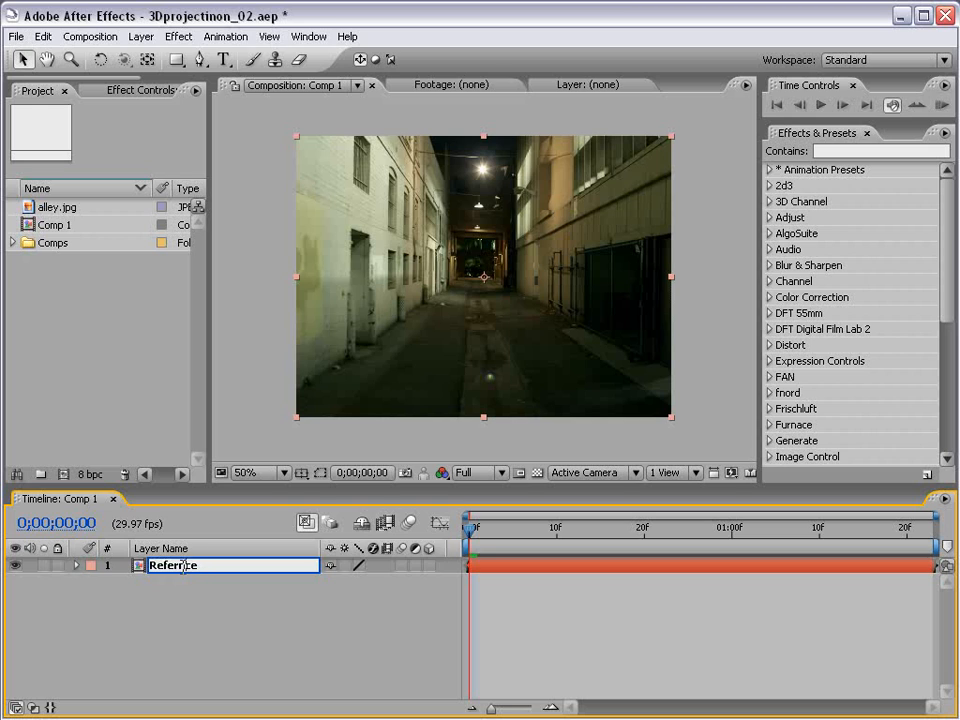
pyautogui.write('e')
pyautogui.click(272, 604)
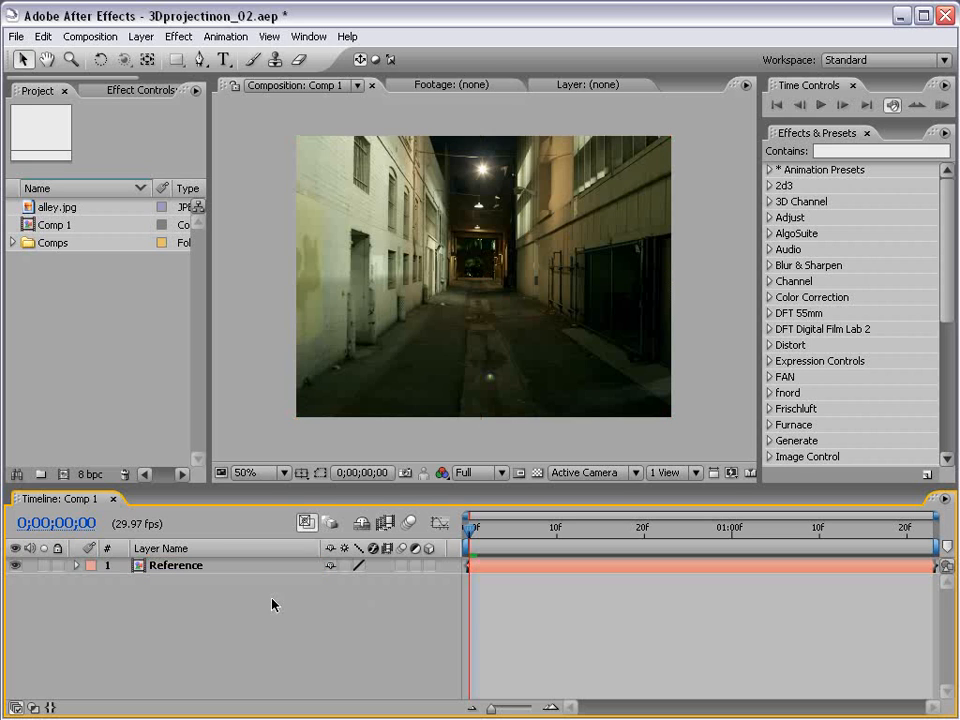
# Step: Duplicate the Reference layer and name the copy 'projected'
pyautogui.click(184, 566)
pyautogui.hotkey('ctrl', 'd')
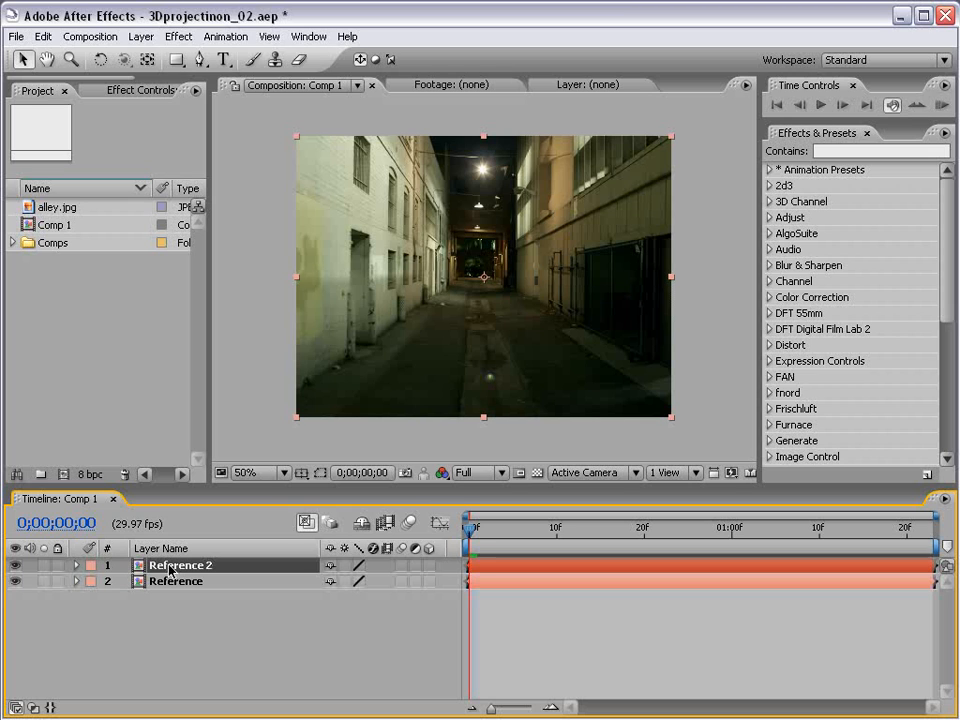
pyautogui.press('Return')
pyautogui.write('projected')
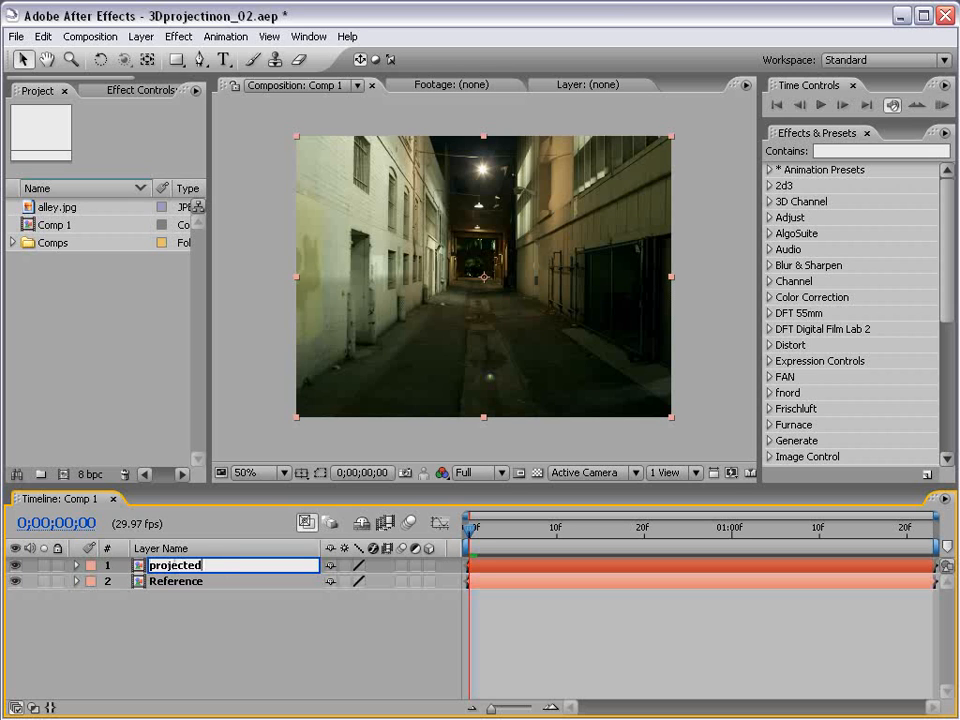
pyautogui.press('Return')
pyautogui.click(204, 596)
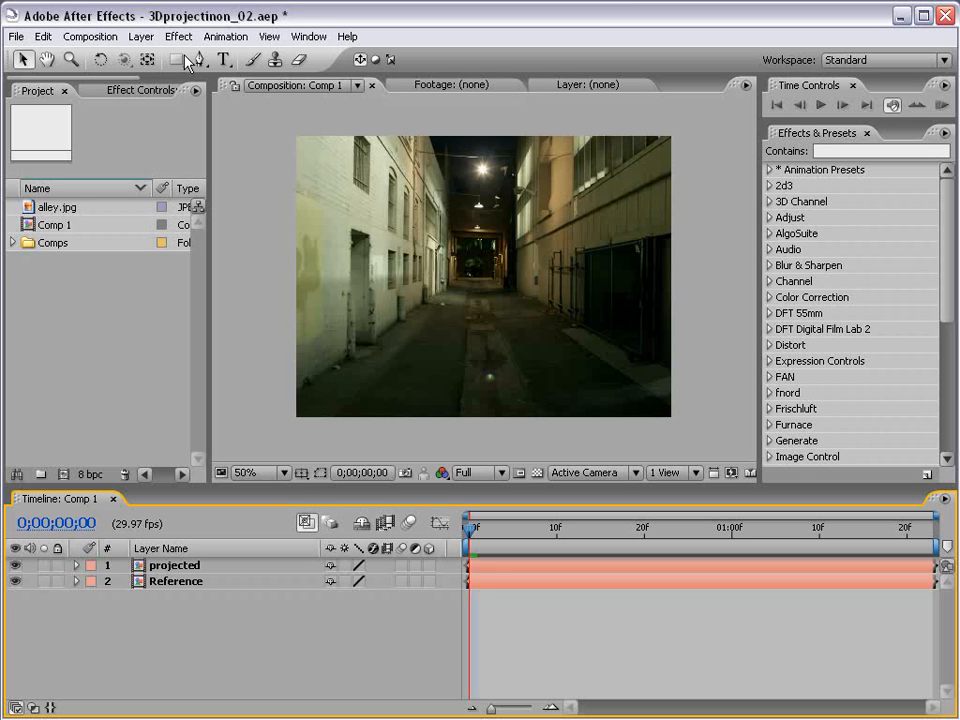
pyautogui.press('h')
pyautogui.moveTo(441, 272); pyautogui.dragTo(448, 284)
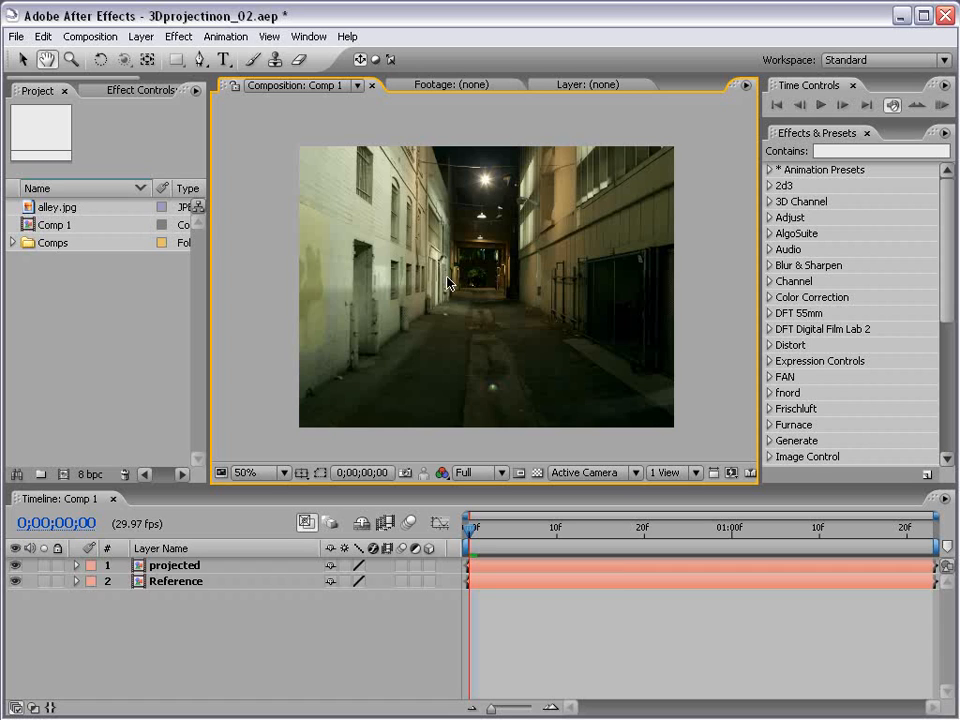
pyautogui.press('v')
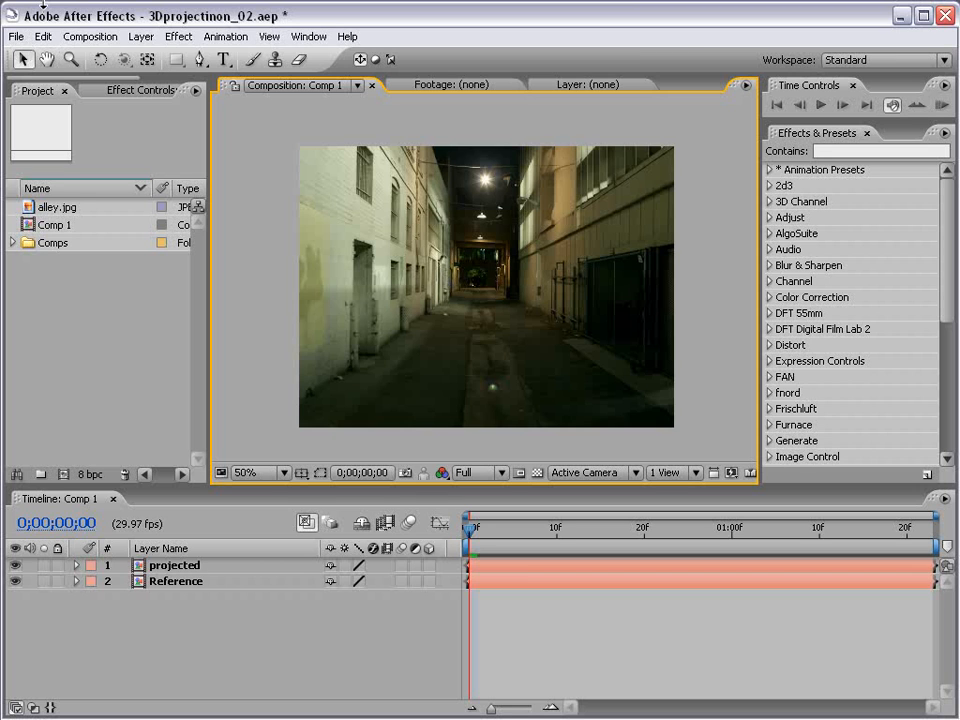
# Step: Create a new pure white solid layer through Layer > New > Solid
pyautogui.click(139, 37)
pyautogui.moveTo(197, 58)
pyautogui.click(421, 76)
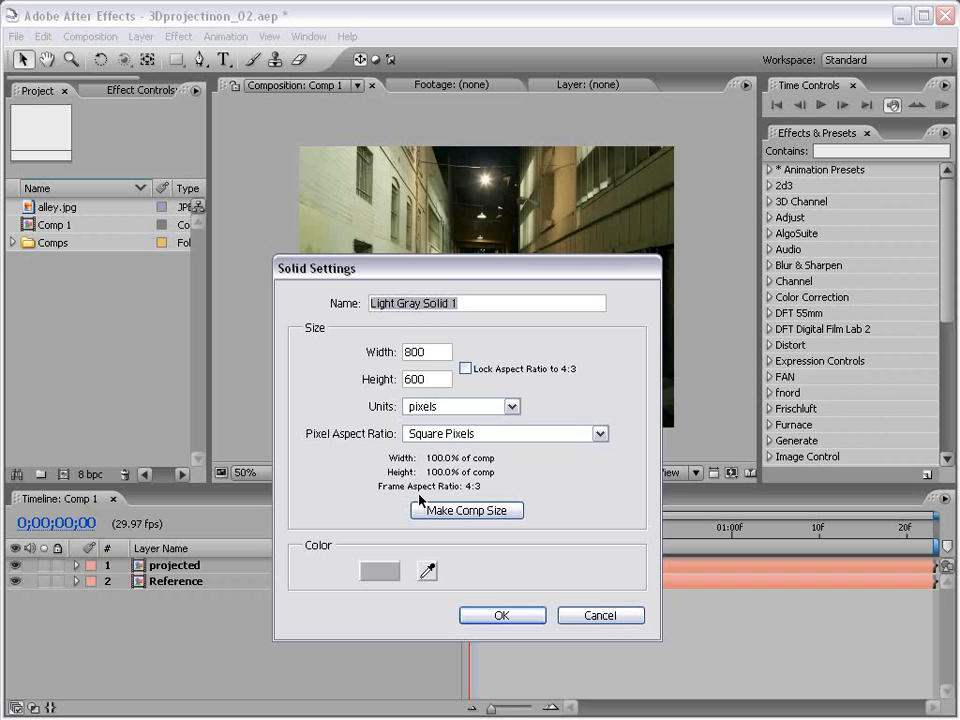
pyautogui.click(379, 570)
pyautogui.moveTo(200, 330); pyautogui.dragTo(124, 300)
pyautogui.click(563, 303)
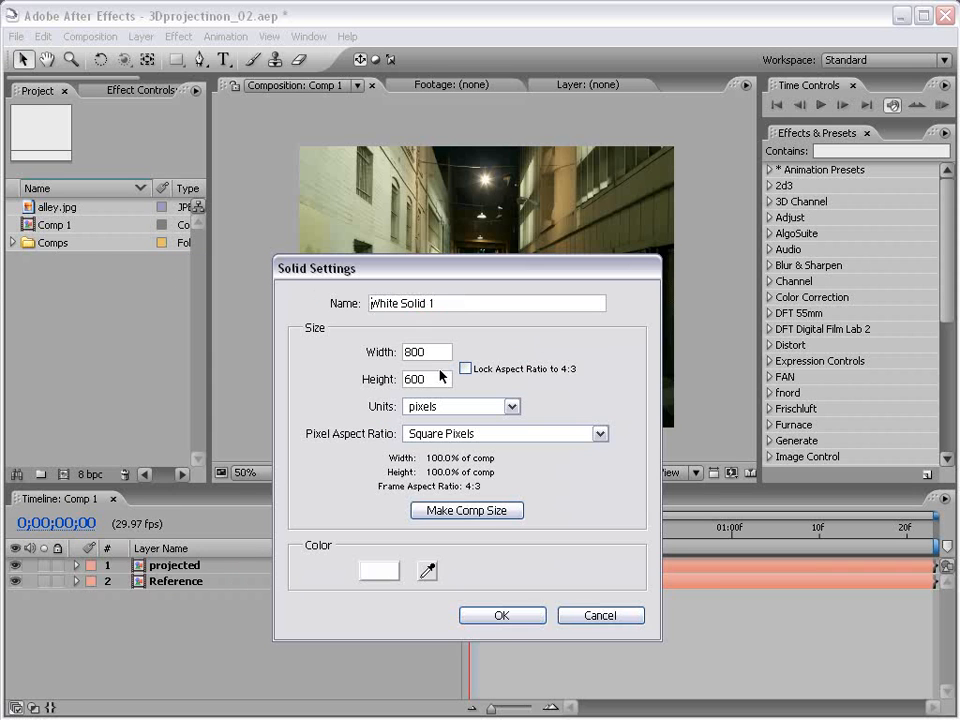
pyautogui.click(501, 615)
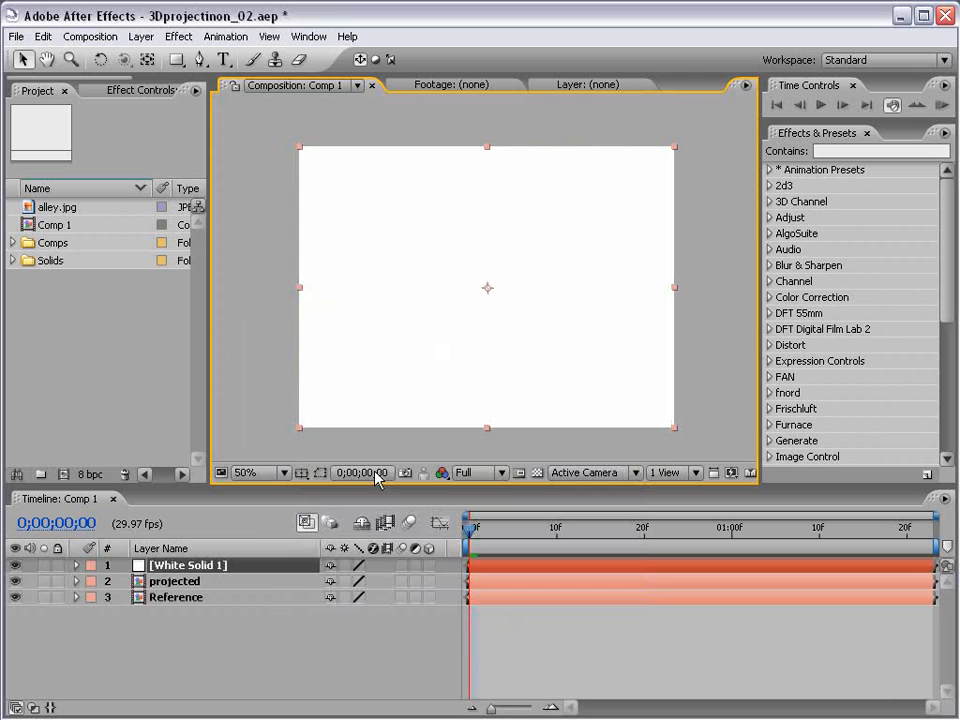
# Step: Apply the Grid effect to the white solid, sized by Width Slider at 59.8
pyautogui.click(830, 151)
pyautogui.write('gree')
pyautogui.press('BackSpace')
pyautogui.press('BackSpace')
pyautogui.write('id')
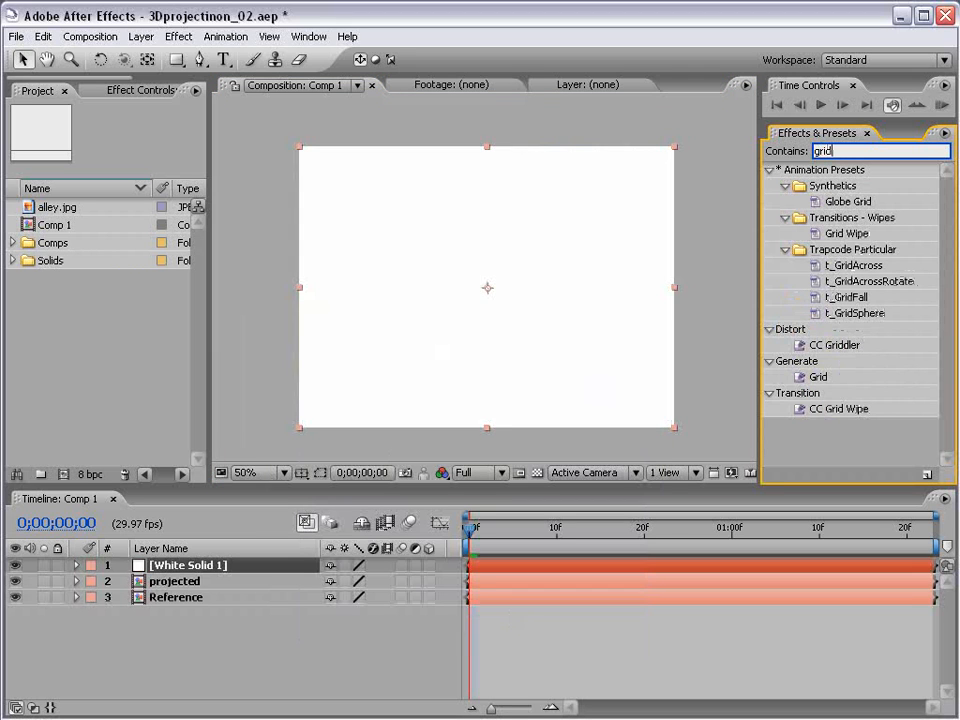
pyautogui.moveTo(820, 372); pyautogui.dragTo(407, 311)
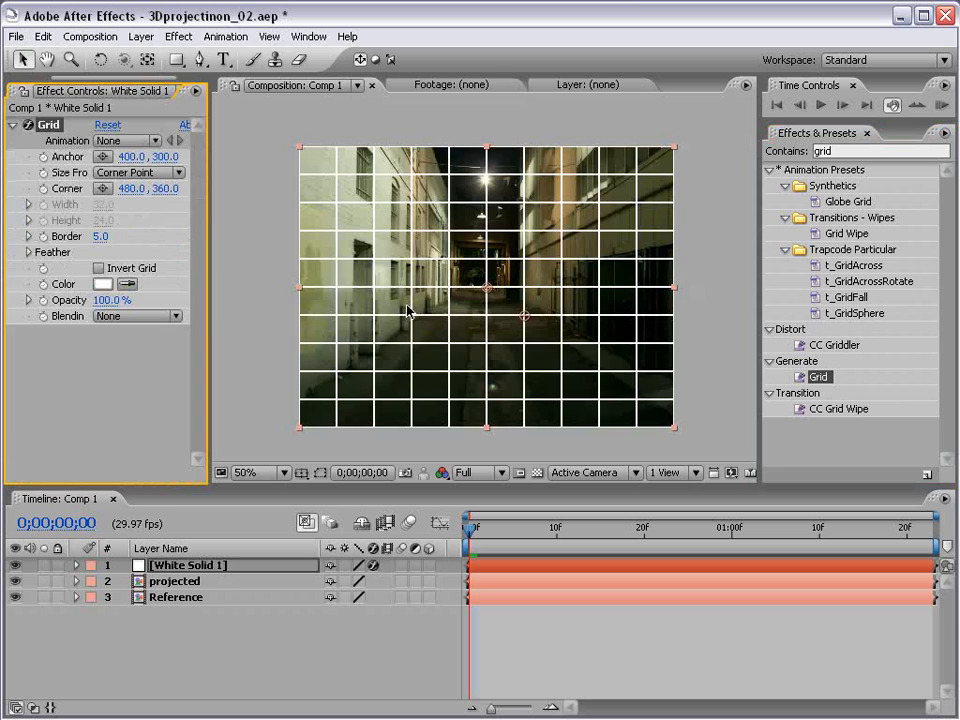
pyautogui.click(140, 172)
pyautogui.click(150, 191)
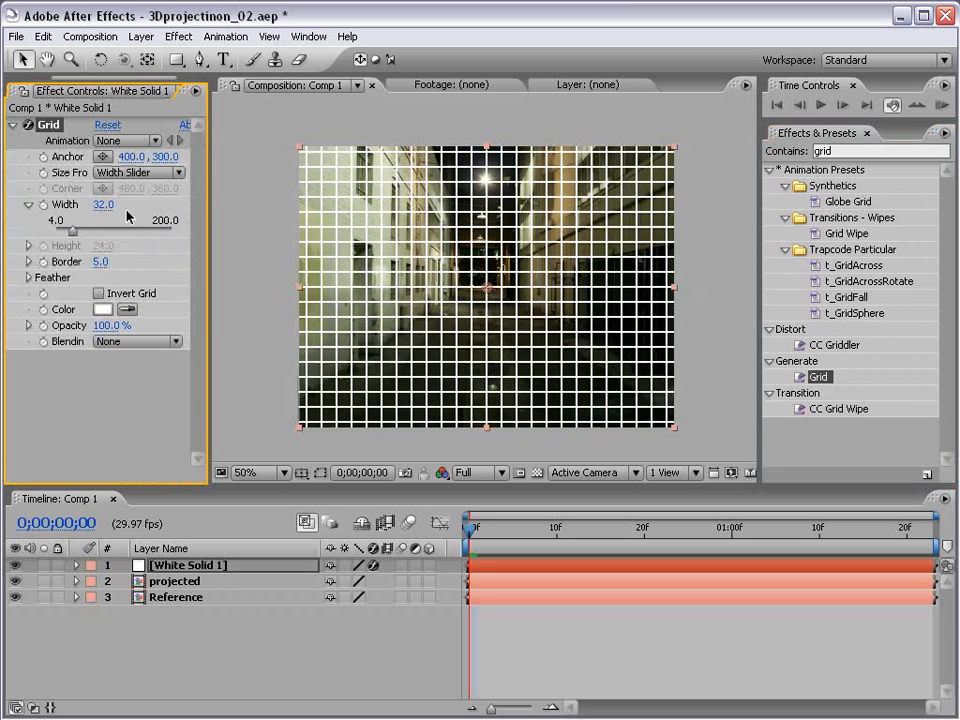
pyautogui.moveTo(76, 237); pyautogui.dragTo(89, 236)
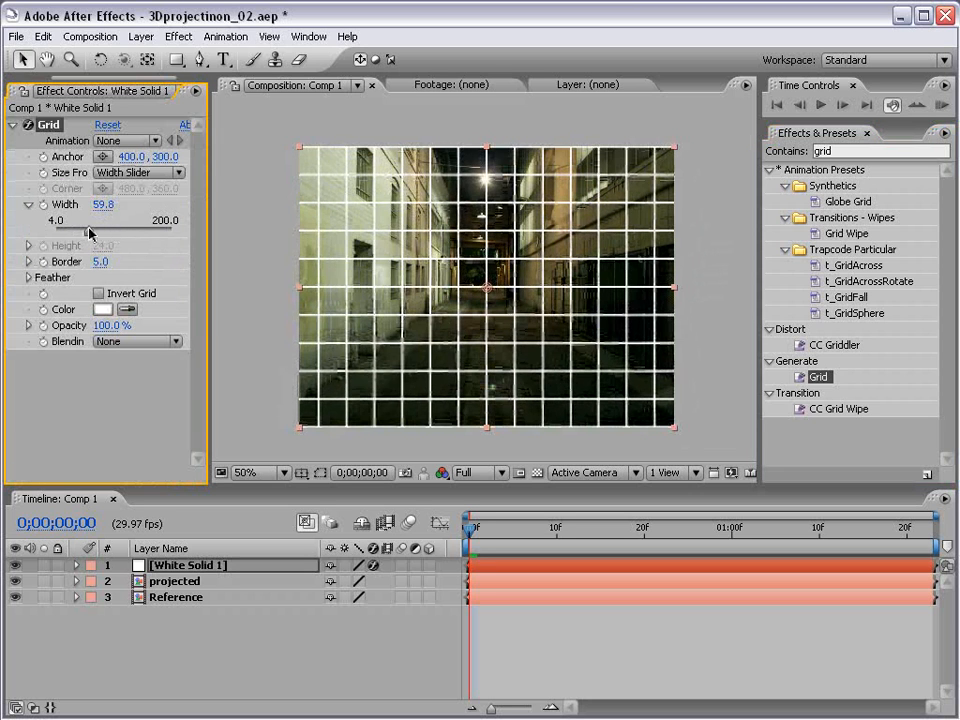
pyautogui.click(100, 264)
pyautogui.click(91, 351)
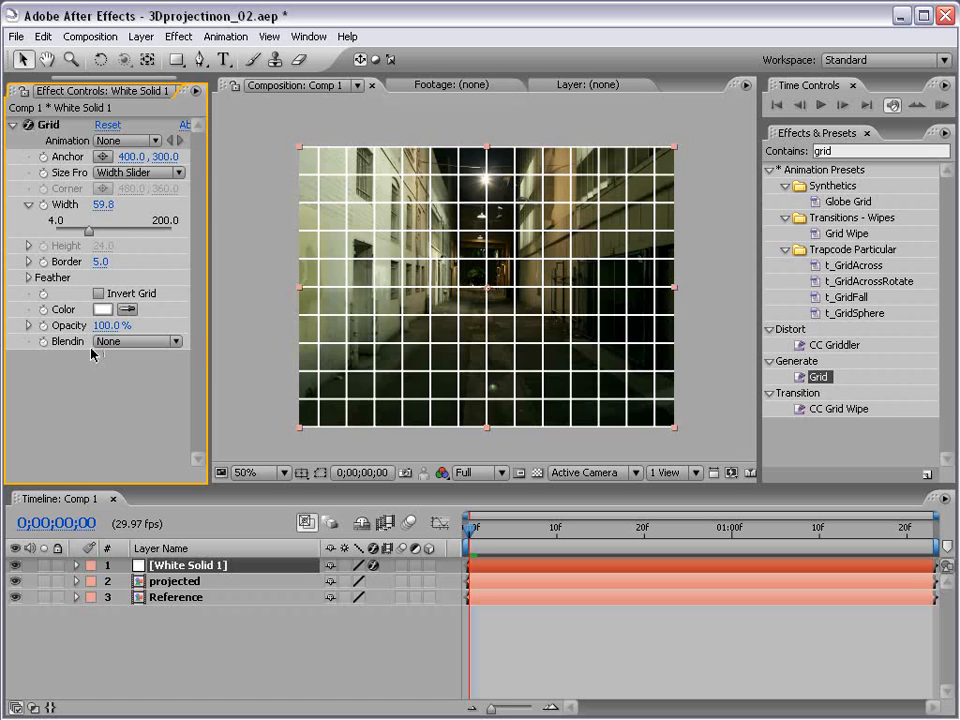
pyautogui.click(13, 125)
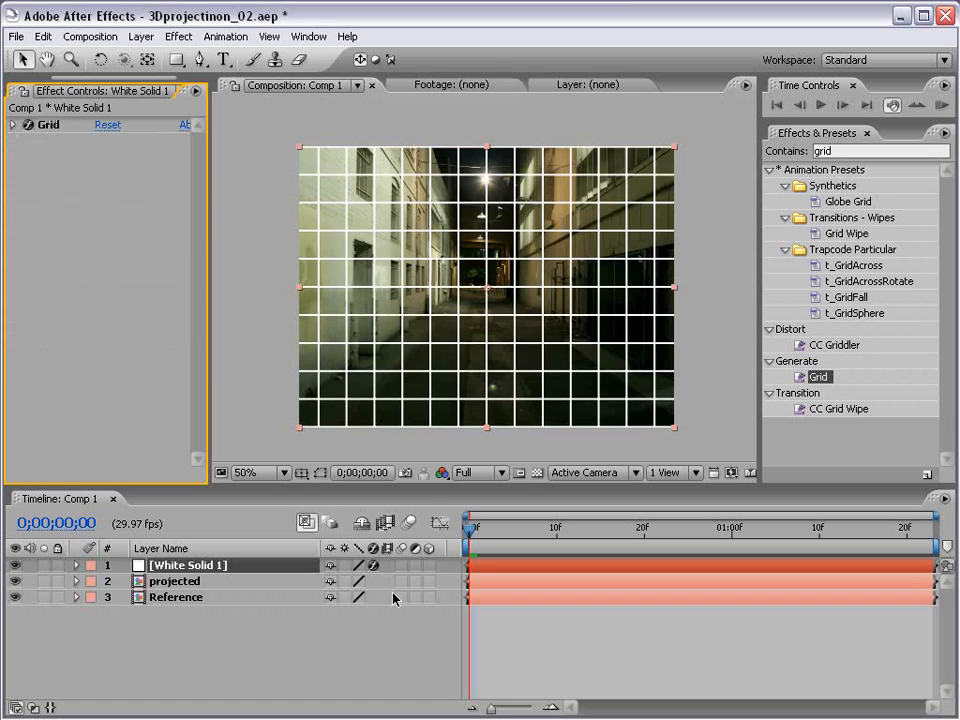
# Step: Turn on the 3D switch for the white solid and projected layers
pyautogui.click(430, 567)
pyautogui.click(160, 581)
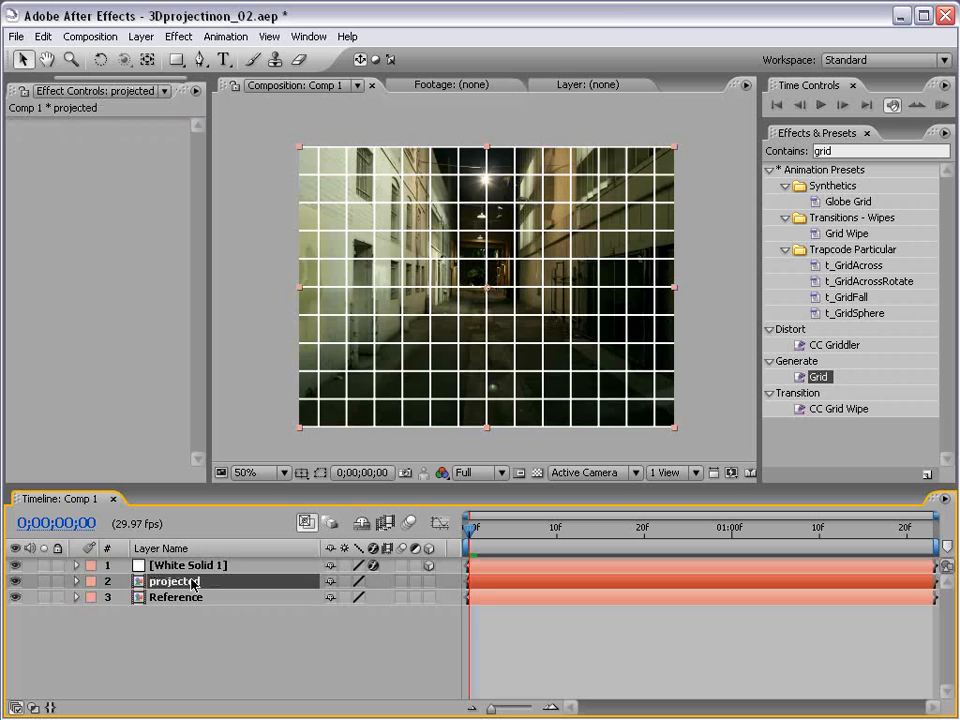
pyautogui.click(430, 581)
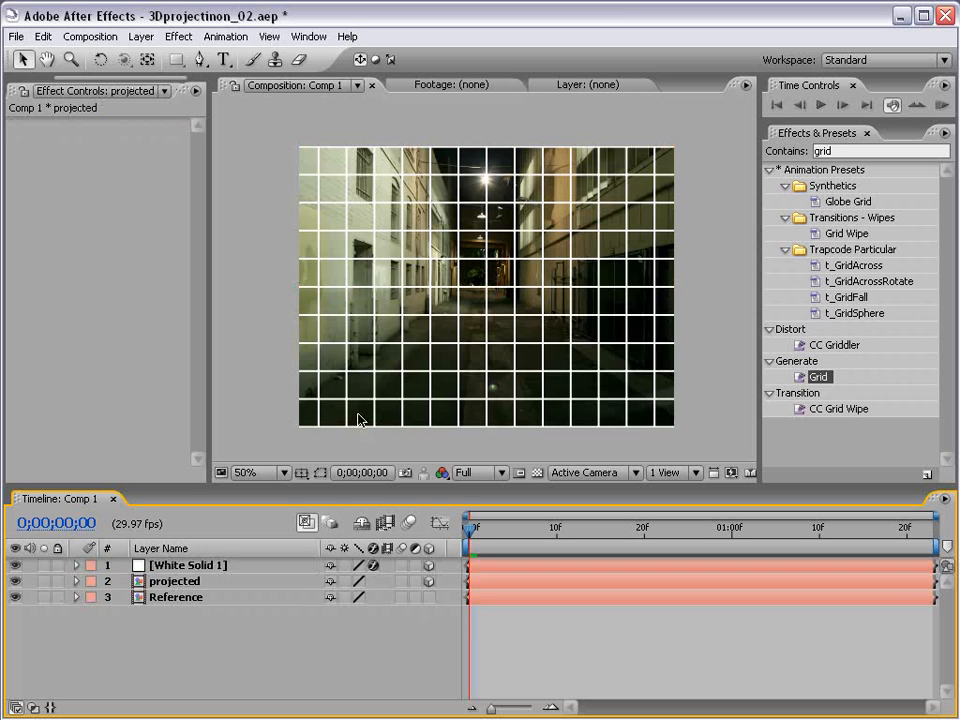
pyautogui.click(141, 36)
# Step: Add a Point light, Light 1, to Comp 1
pyautogui.moveTo(147, 60)
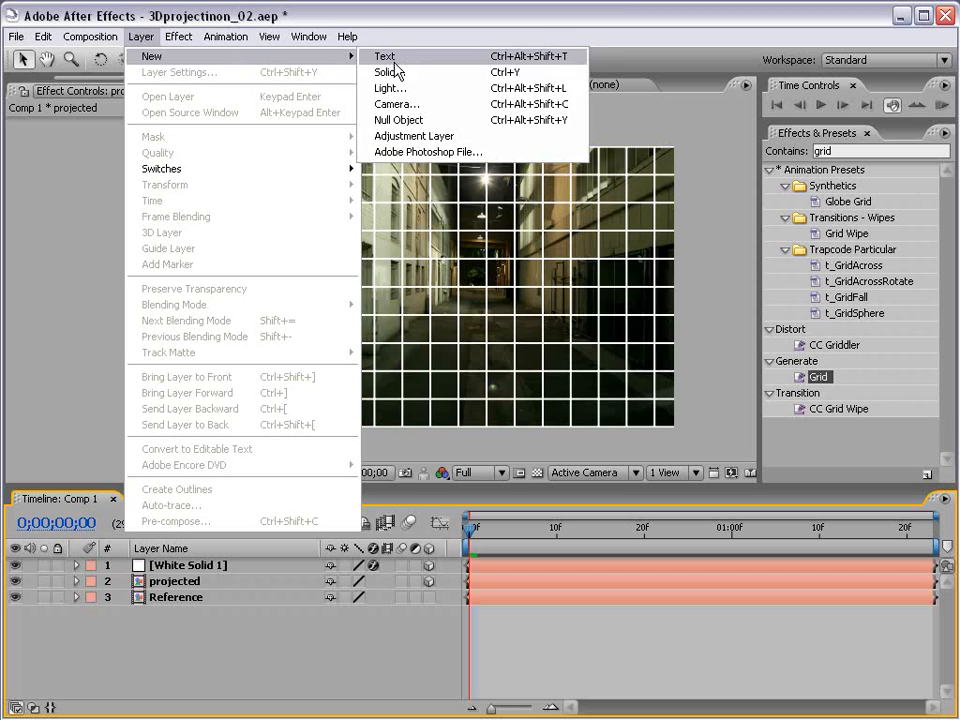
pyautogui.click(405, 116)
pyautogui.click(430, 261)
pyautogui.click(428, 300)
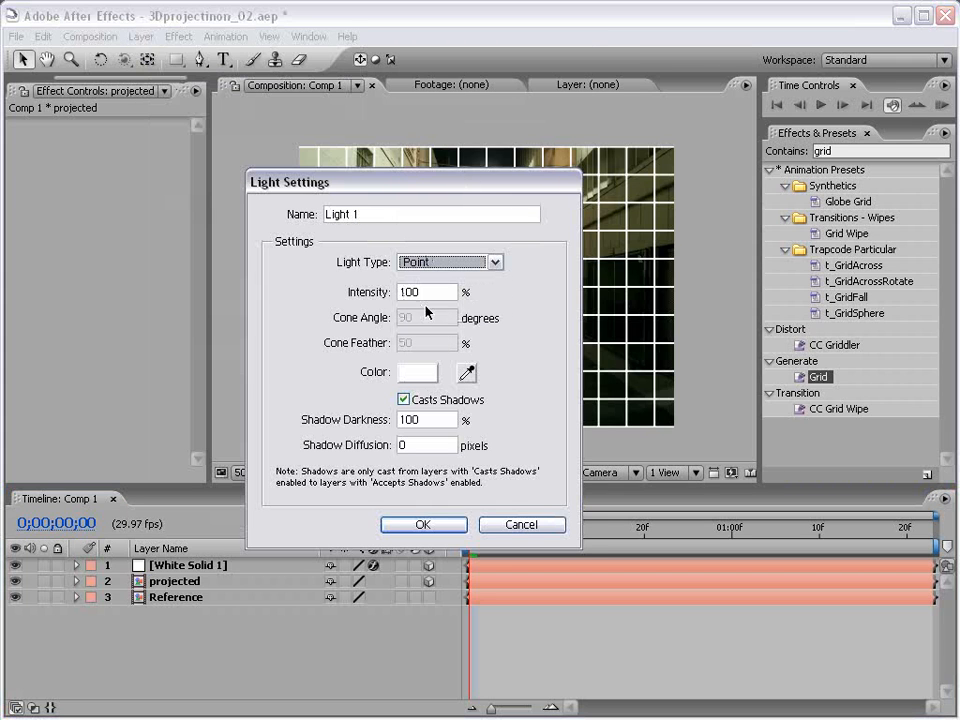
pyautogui.click(400, 524)
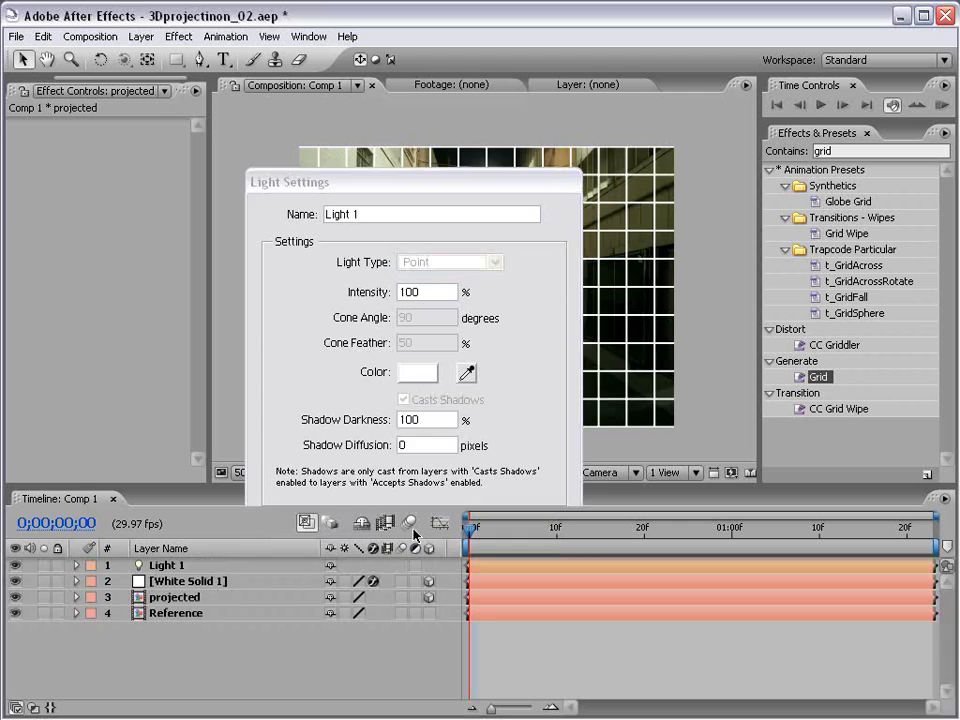
# Step: Add Camera 1 using the 35mm preset
pyautogui.click(141, 36)
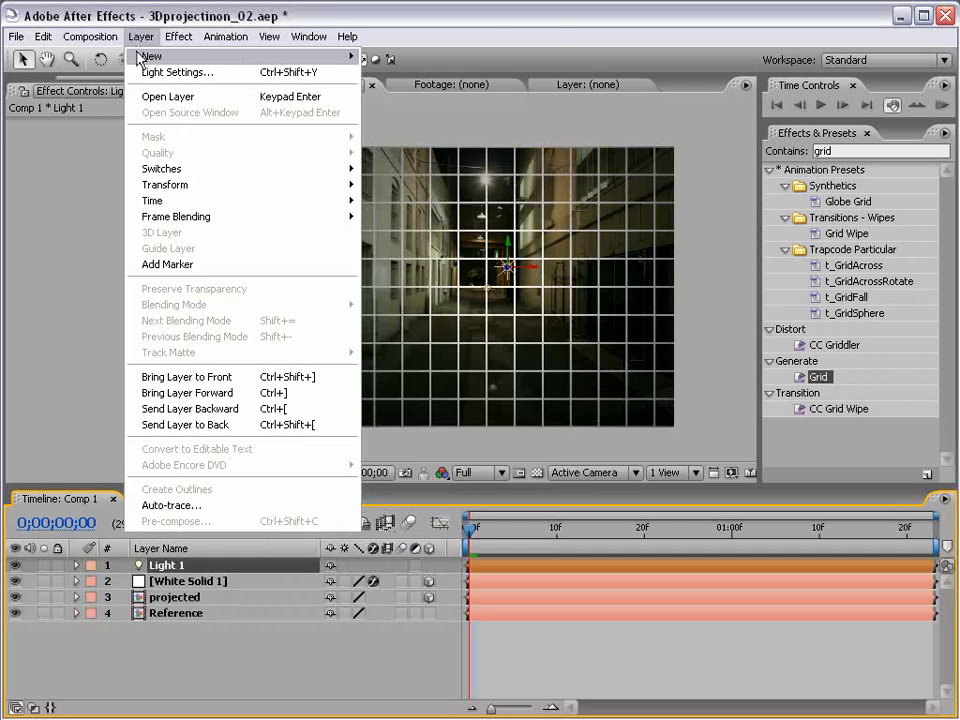
pyautogui.moveTo(152, 56)
pyautogui.click(419, 111)
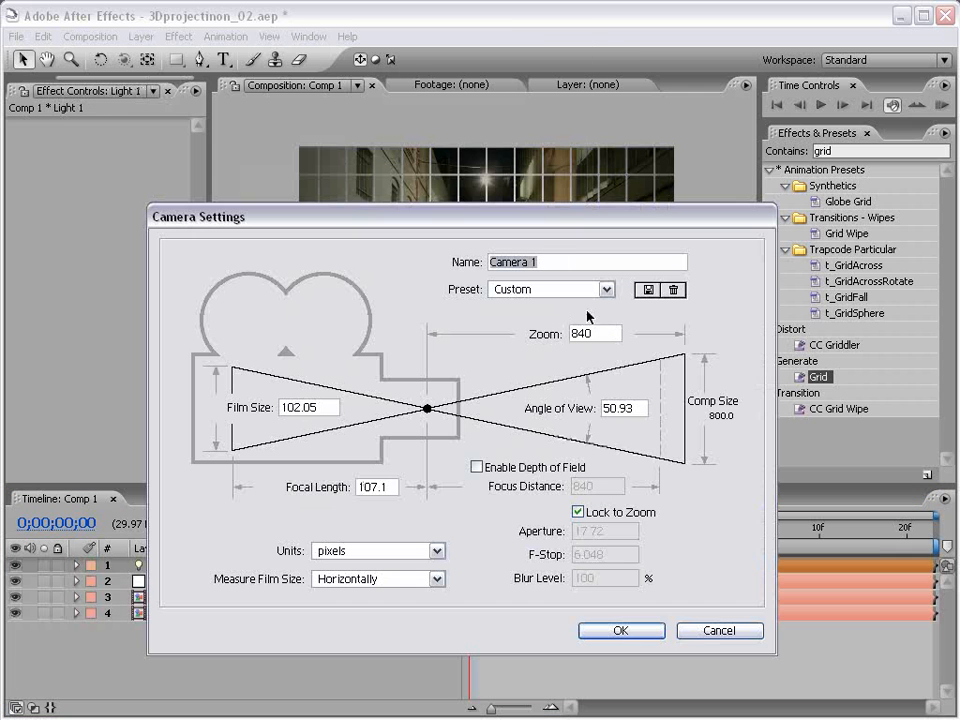
pyautogui.click(598, 289)
pyautogui.click(519, 386)
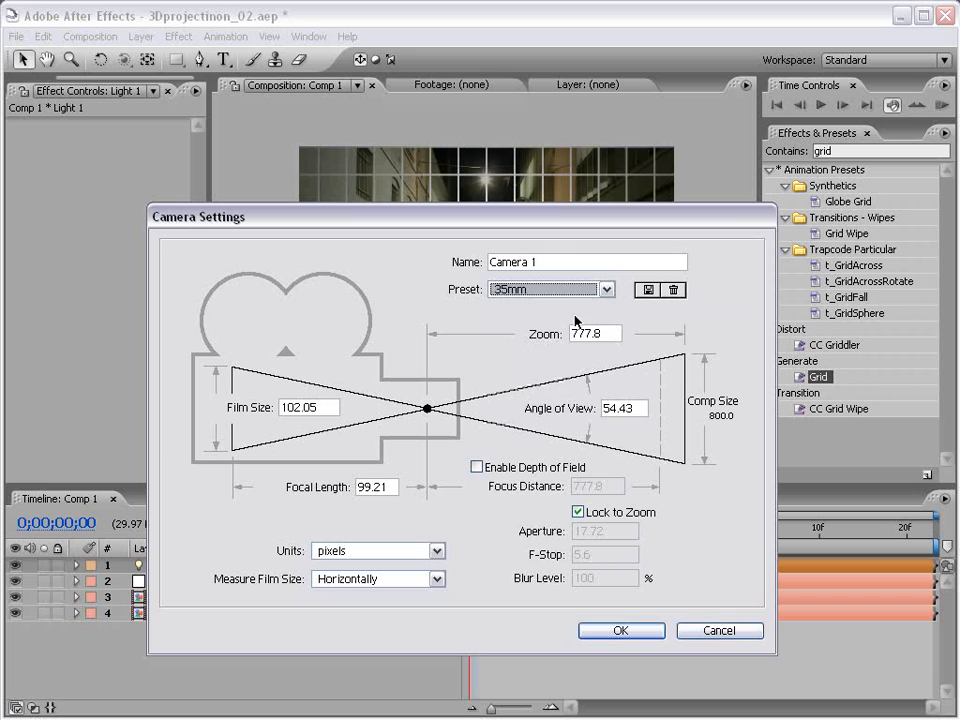
pyautogui.click(618, 630)
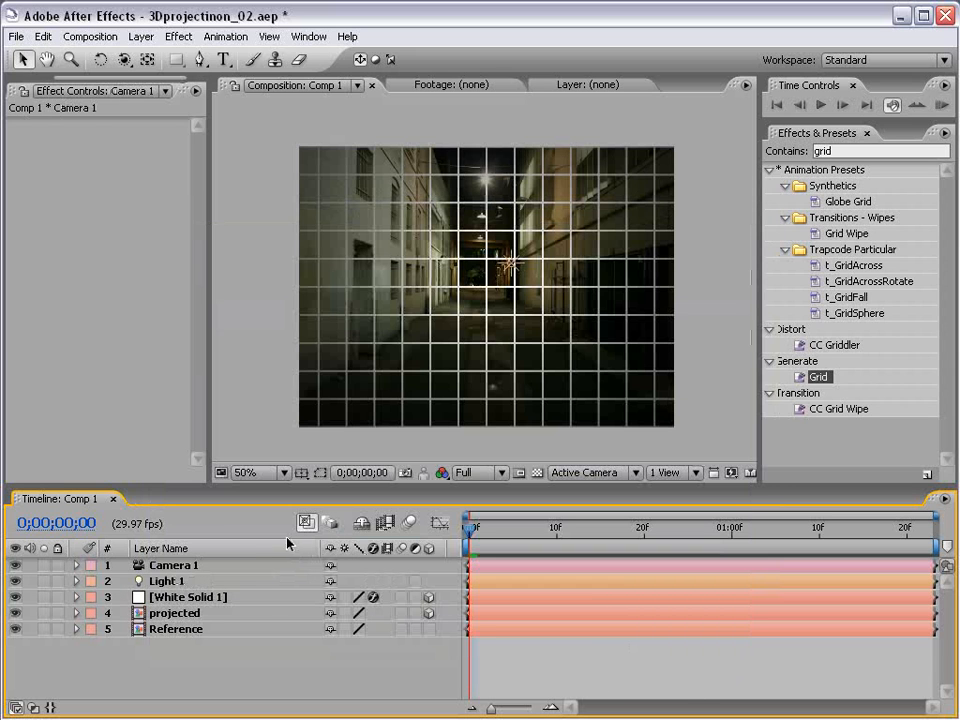
pyautogui.moveTo(161, 487); pyautogui.dragTo(161, 414)
# Step: Reveal the Position properties of Camera 1, Light 1 and the projected layer
pyautogui.click(160, 476)
pyautogui.click(165, 476)
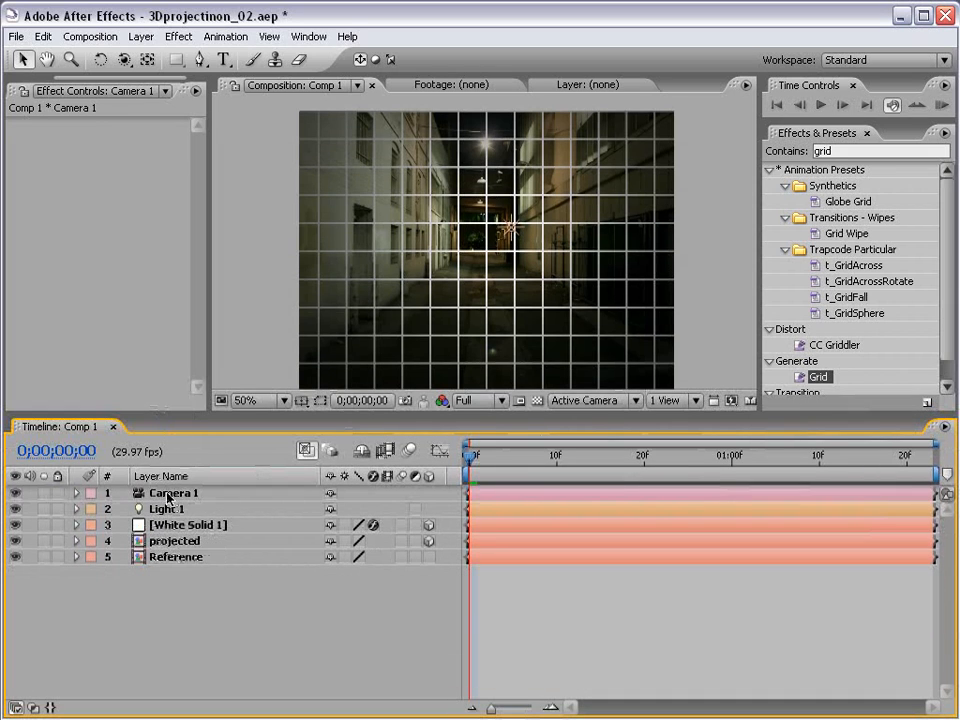
pyautogui.click(168, 497)
pyautogui.press('p')
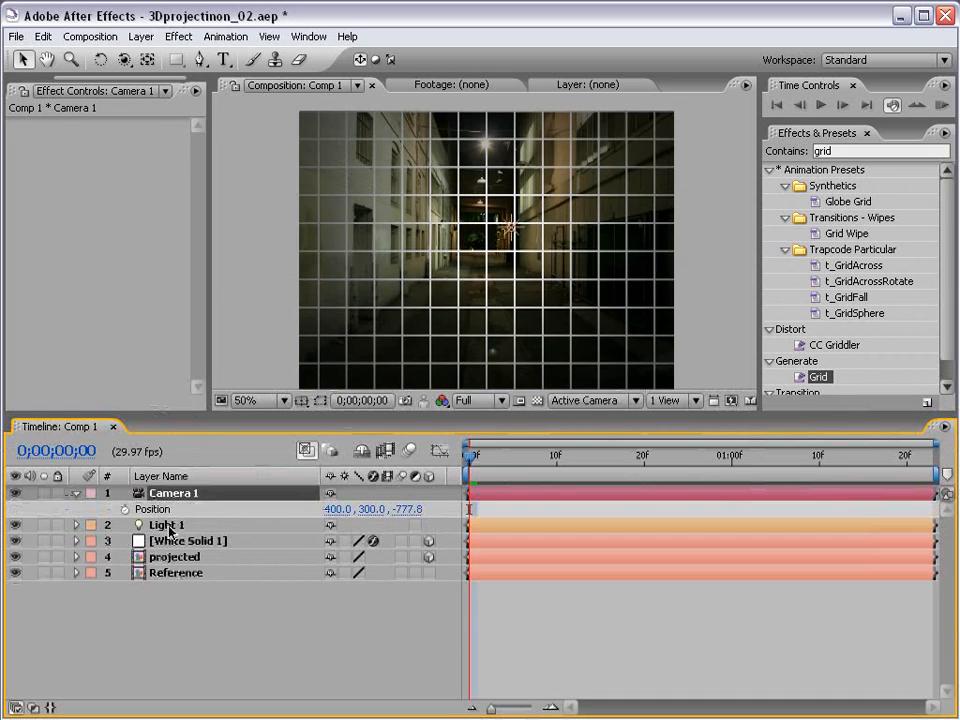
pyautogui.click(168, 527)
pyautogui.press('p')
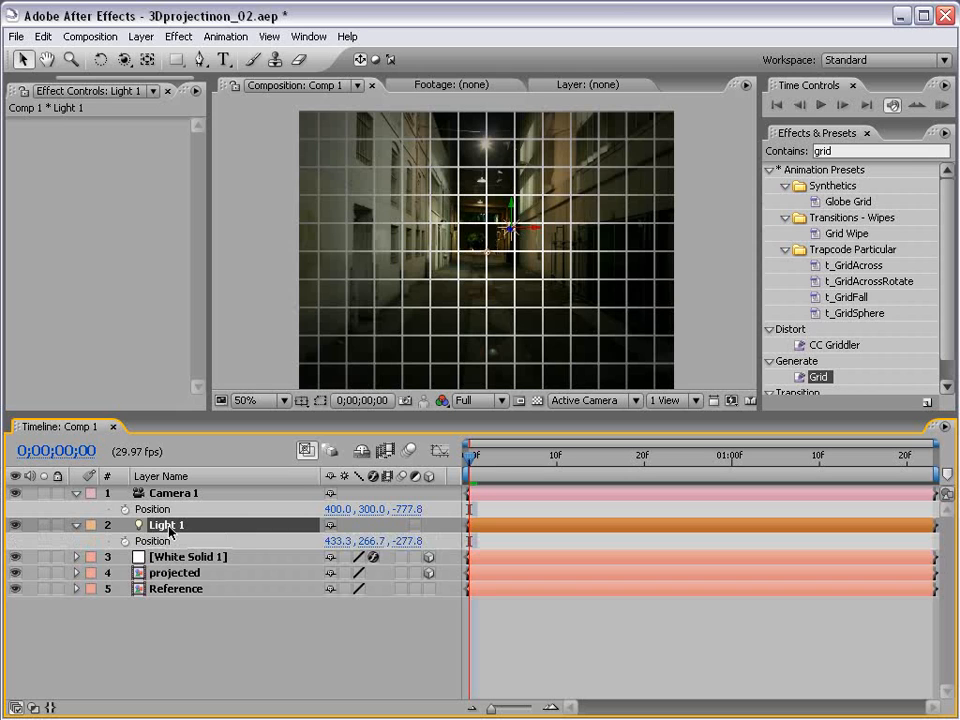
pyautogui.click(172, 573)
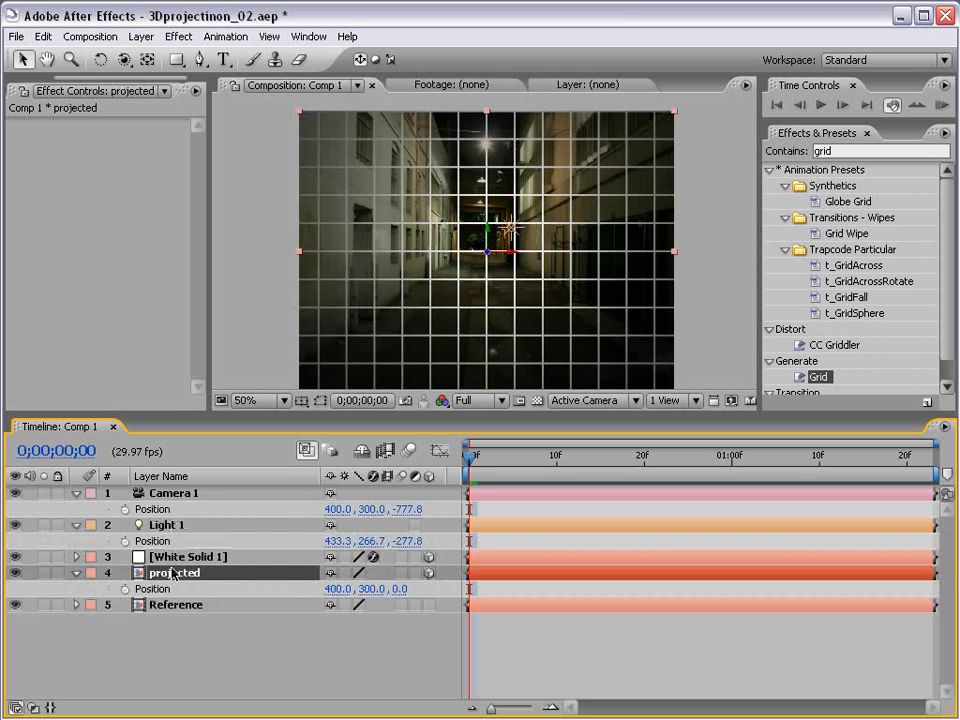
pyautogui.press('p')
# Step: Paste Camera 1's position (400, 300, -777.8) into Light 1 and the projected layer
pyautogui.click(160, 509)
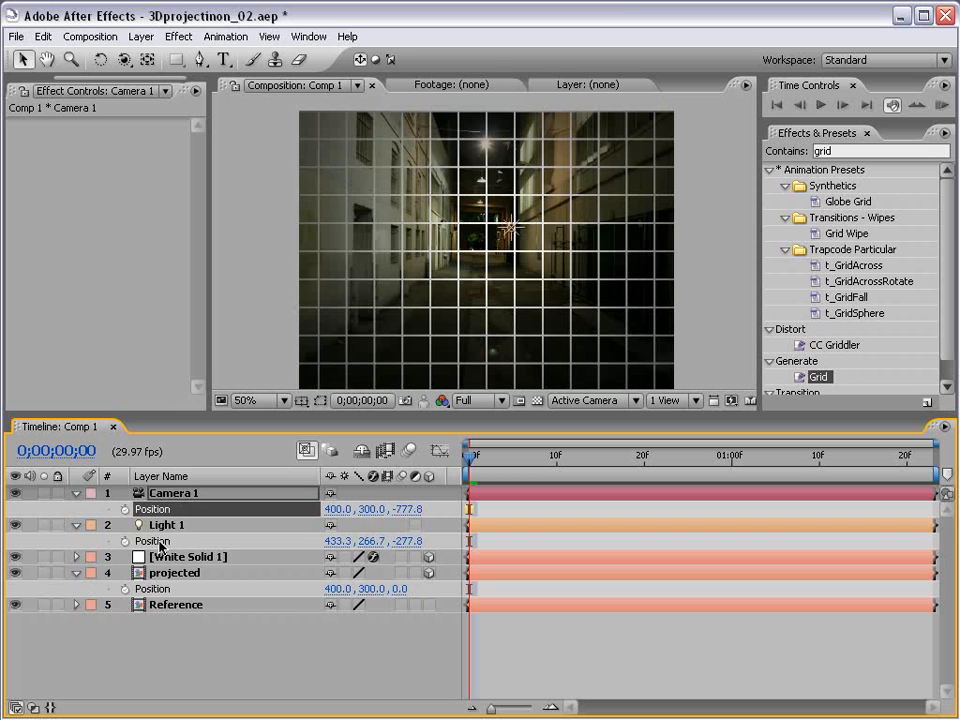
pyautogui.click(158, 539)
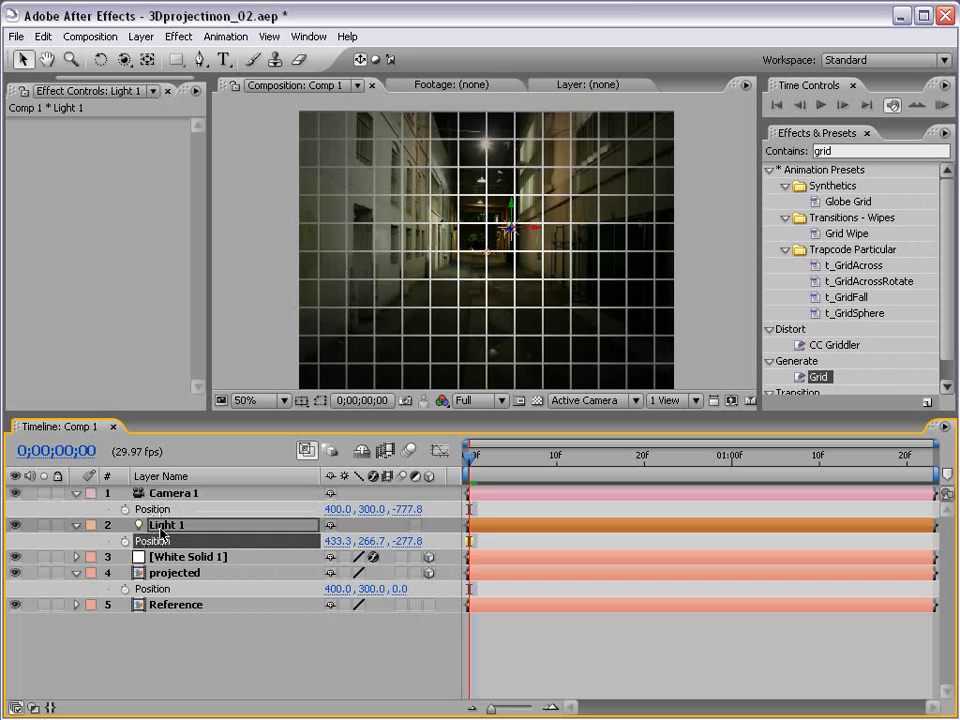
pyautogui.hotkey('ctrl', 'v')
pyautogui.click(160, 589)
pyautogui.hotkey('ctrl', 'v')
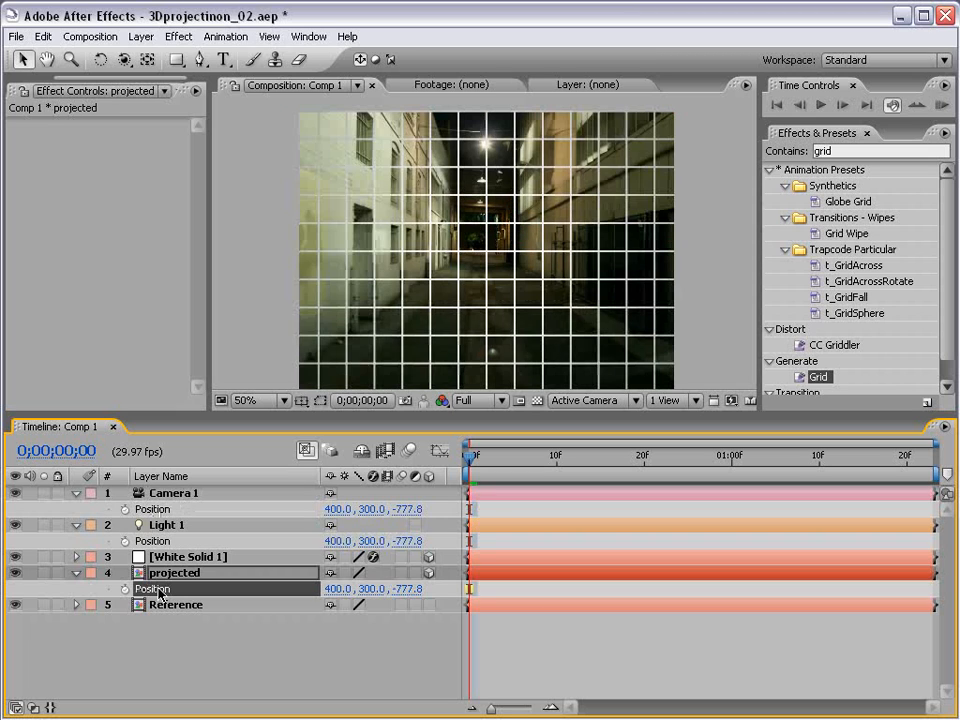
pyautogui.click(288, 617)
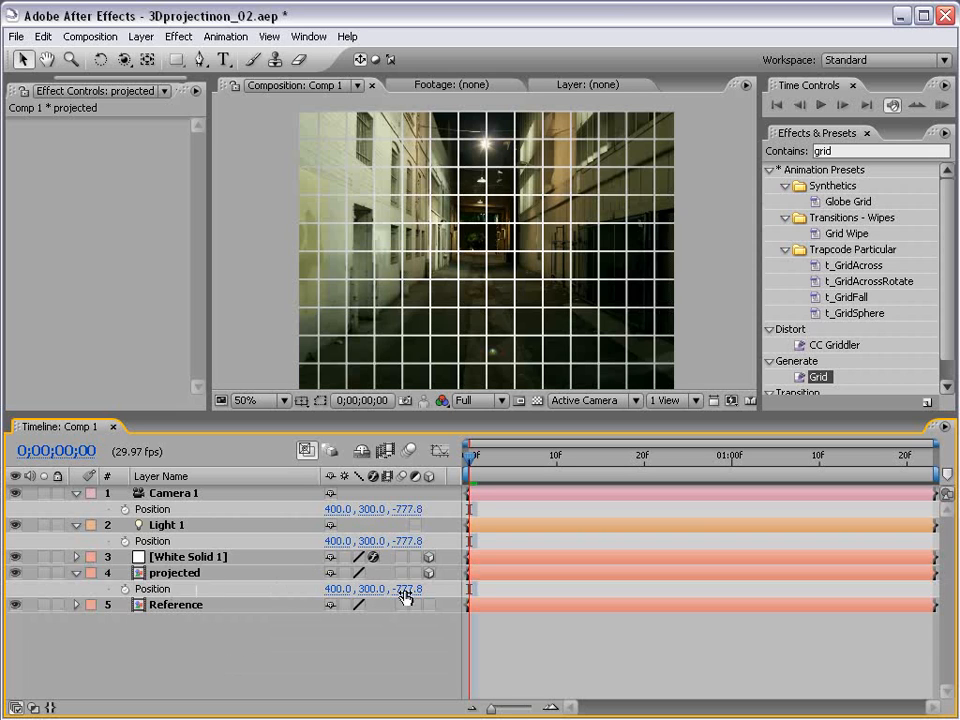
# Step: Move the projected photo slightly forward to a Z position of -685.8
pyautogui.moveTo(405, 594); pyautogui.dragTo(474, 587)
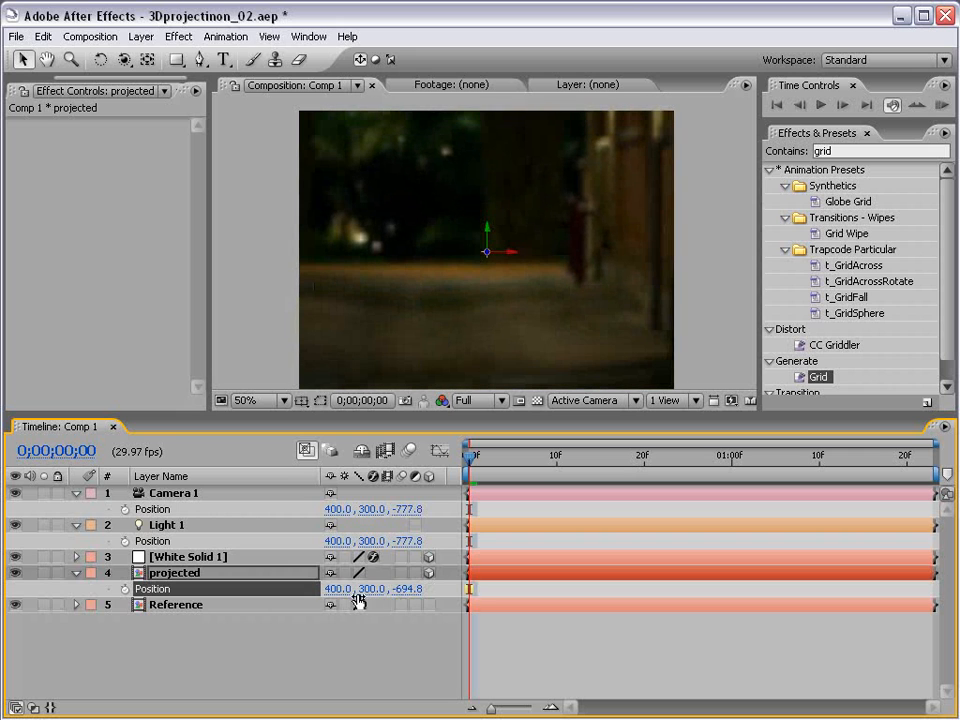
pyautogui.moveTo(407, 592); pyautogui.dragTo(413, 589)
pyautogui.press('space')
pyautogui.moveTo(455, 308); pyautogui.dragTo(450, 298)
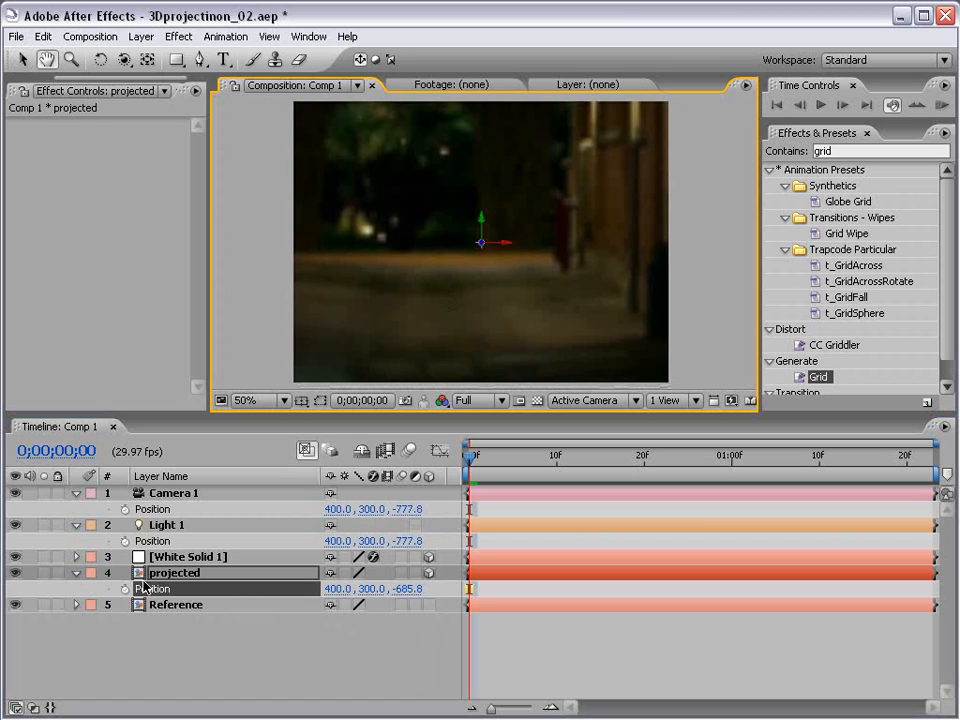
# Step: Scale the projected photo down to 11.9%
pyautogui.click(200, 575)
pyautogui.press('s')
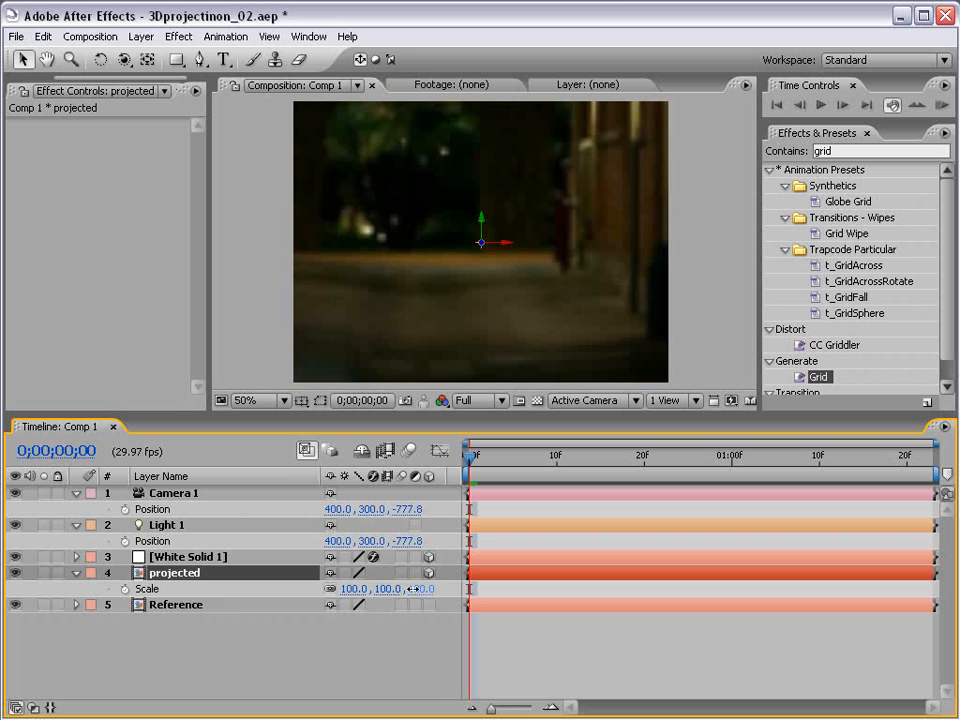
pyautogui.moveTo(345, 589); pyautogui.dragTo(340, 589)
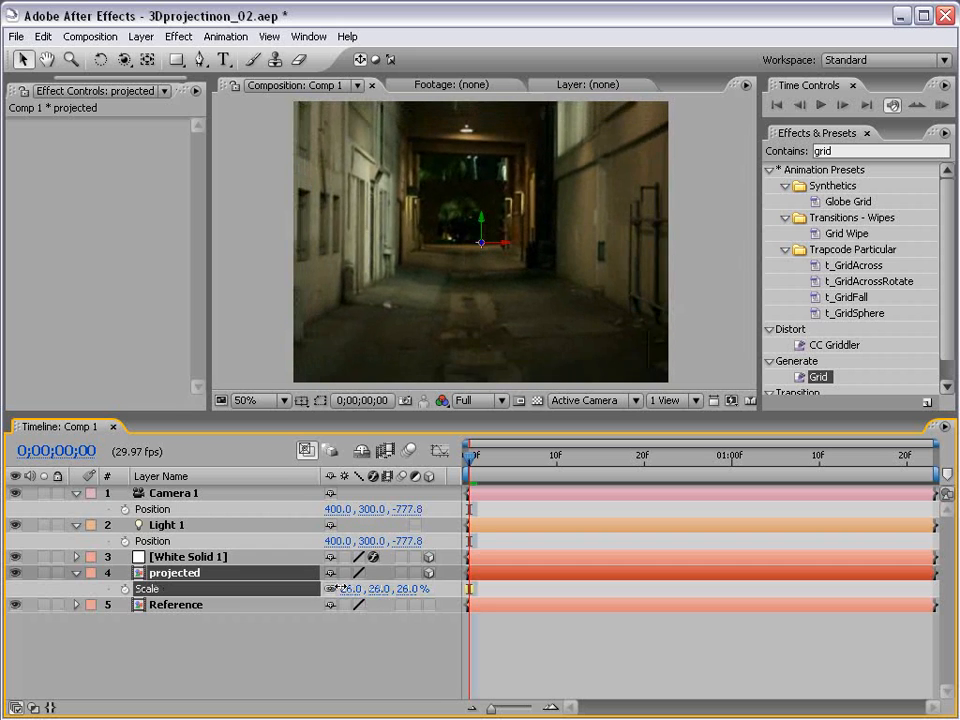
pyautogui.scroll(-1, 561, 220)
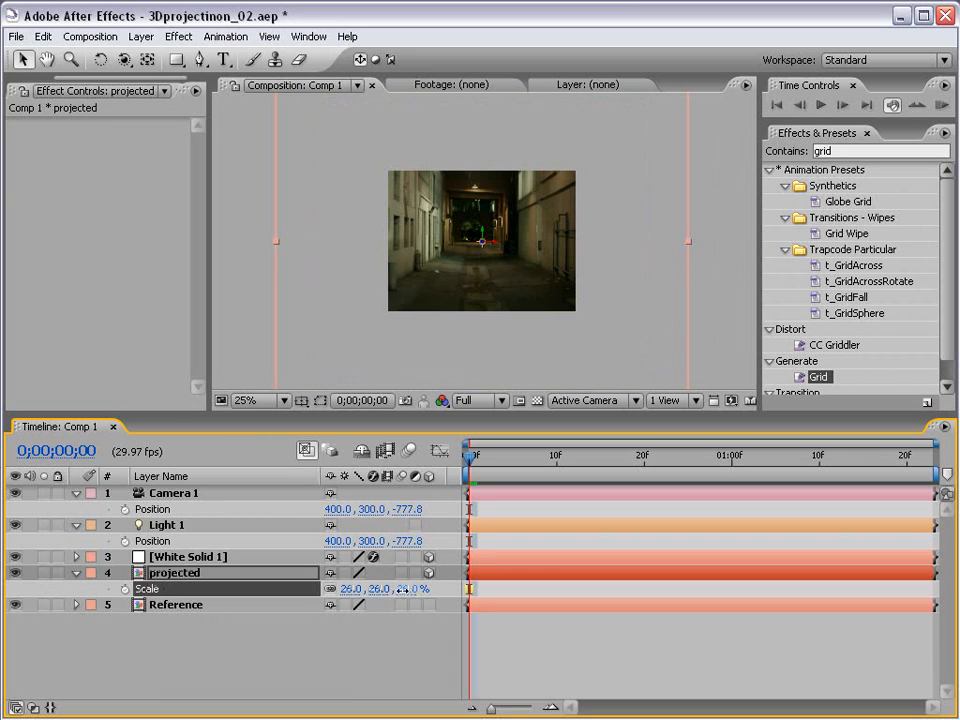
pyautogui.moveTo(404, 589); pyautogui.dragTo(397, 589)
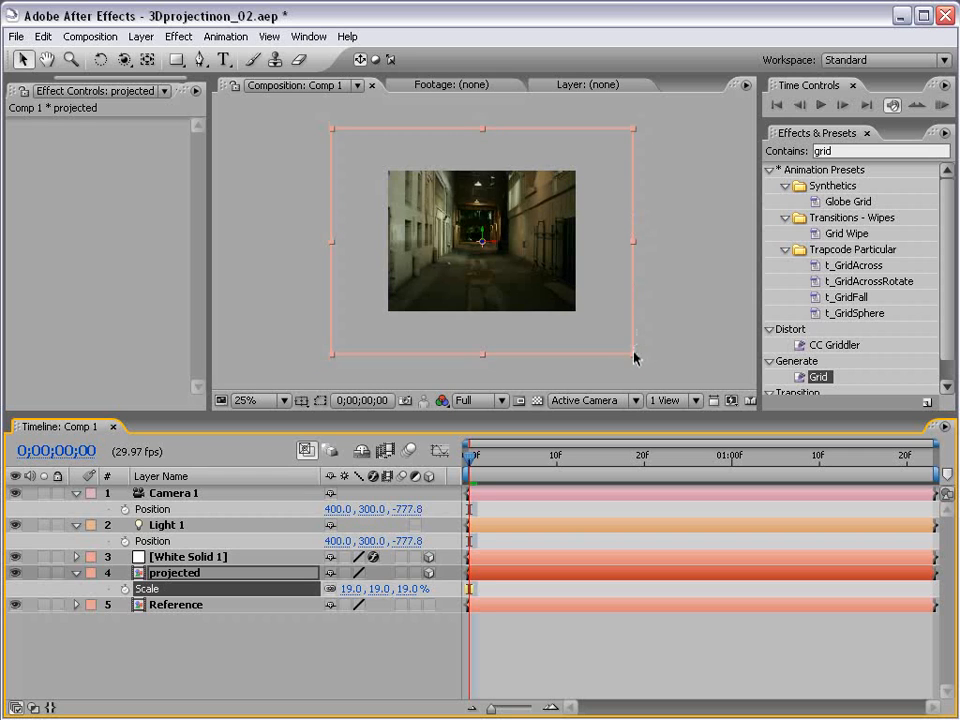
pyautogui.moveTo(634, 353); pyautogui.dragTo(554, 284)
pyautogui.scroll(1, 580, 315)
pyautogui.moveTo(656, 345); pyautogui.dragTo(646, 345)
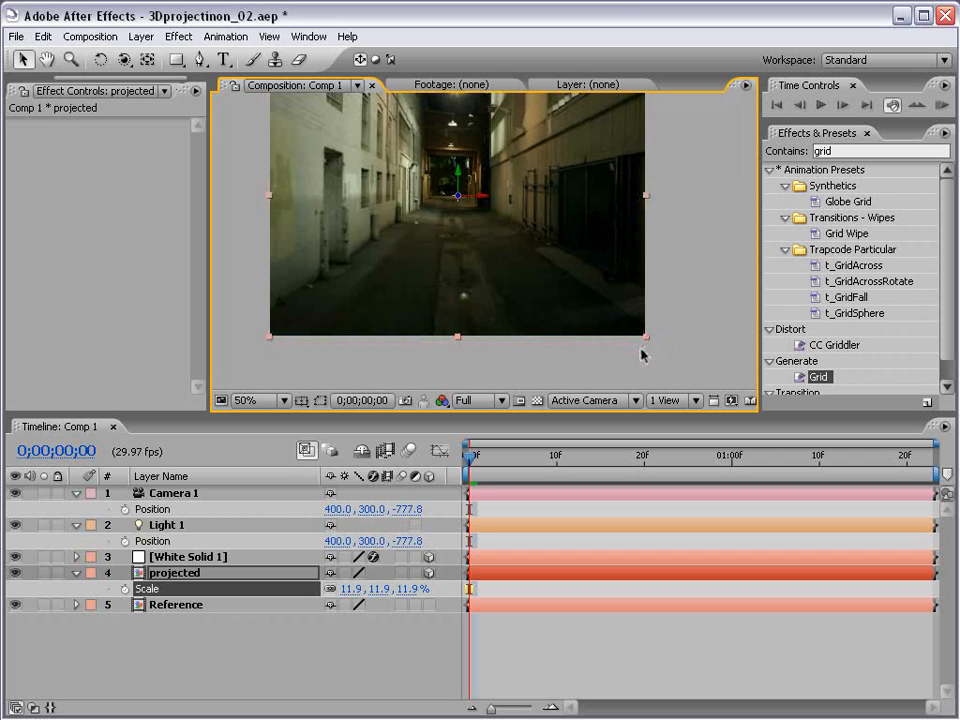
pyautogui.click(583, 354)
pyautogui.press('`')
pyautogui.press('`')
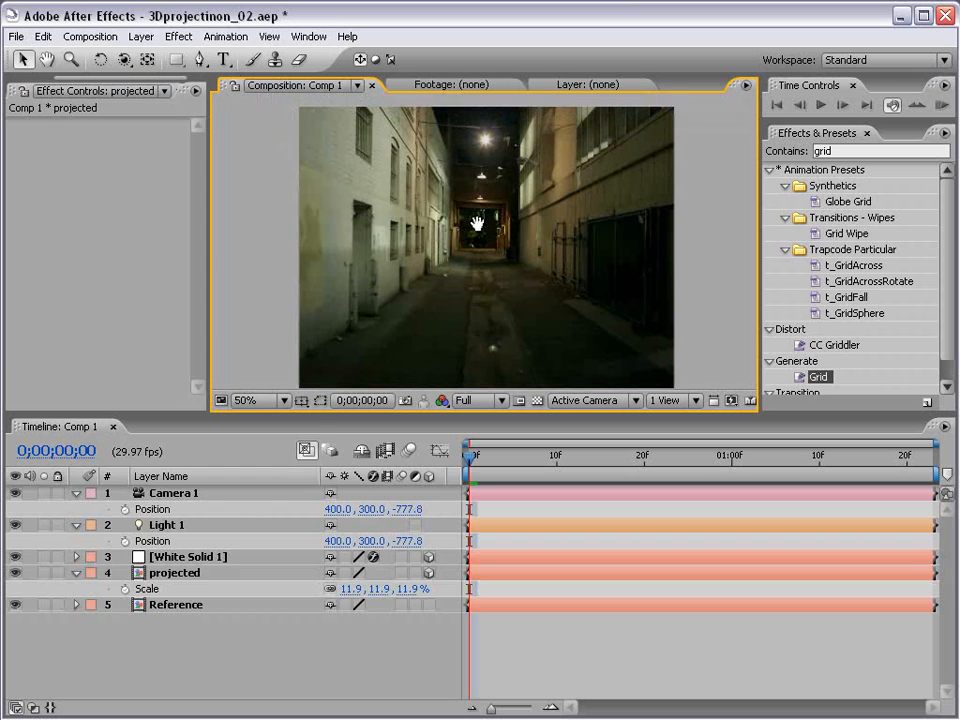
pyautogui.click(220, 605)
pyautogui.moveTo(186, 413); pyautogui.dragTo(186, 305)
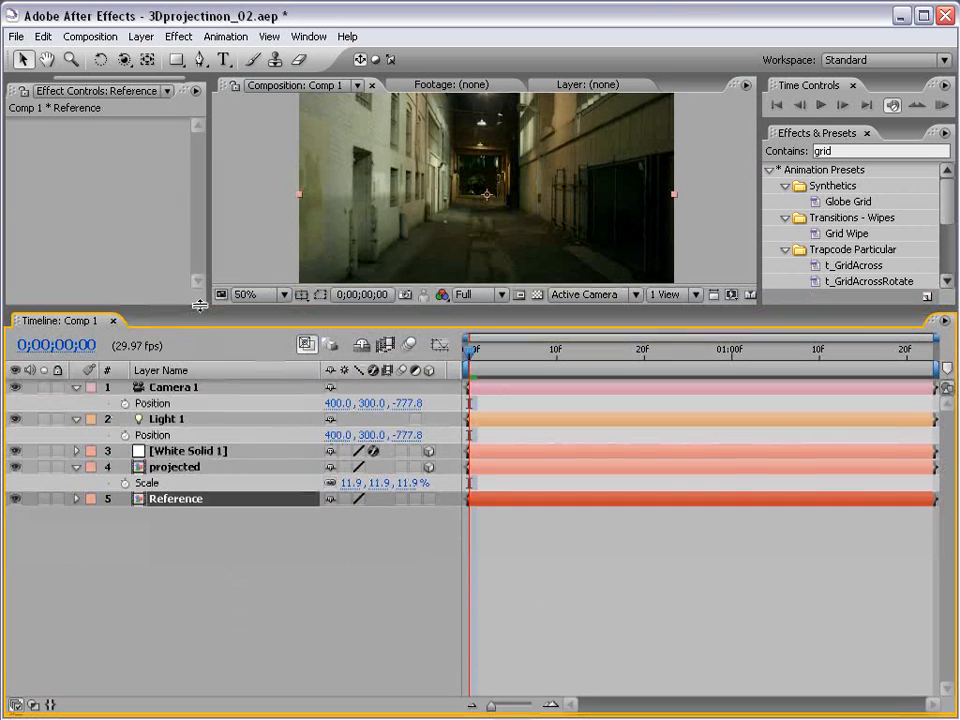
pyautogui.click(175, 465)
# Step: Set the projected layer to 100% Light Transmission and Casts Shadows Only
pyautogui.press('a')
pyautogui.press('a')
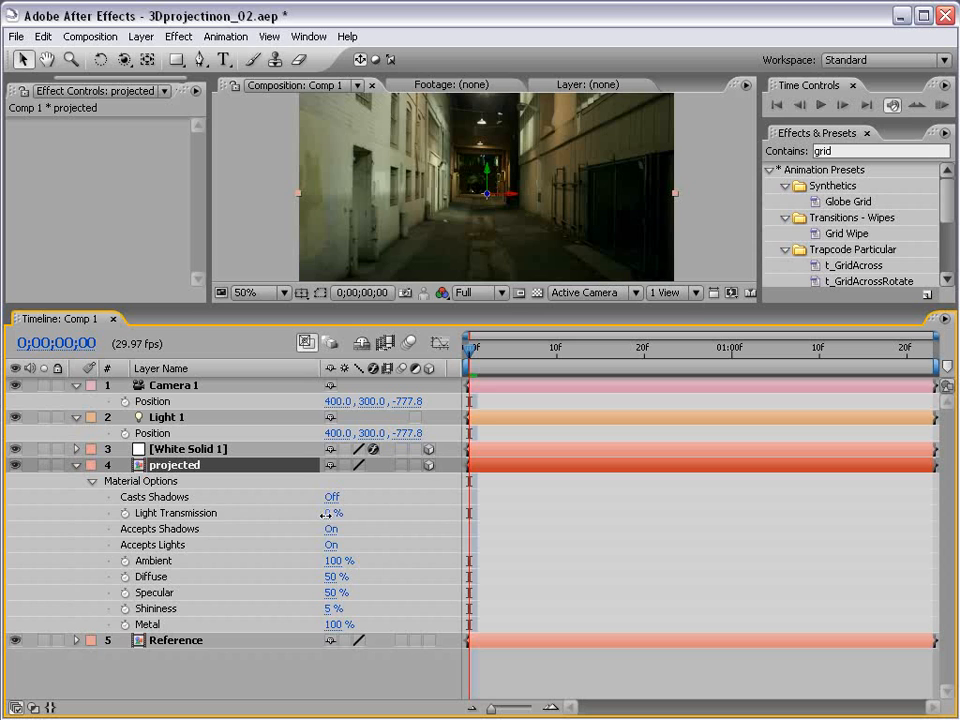
pyautogui.moveTo(331, 513); pyautogui.dragTo(440, 508)
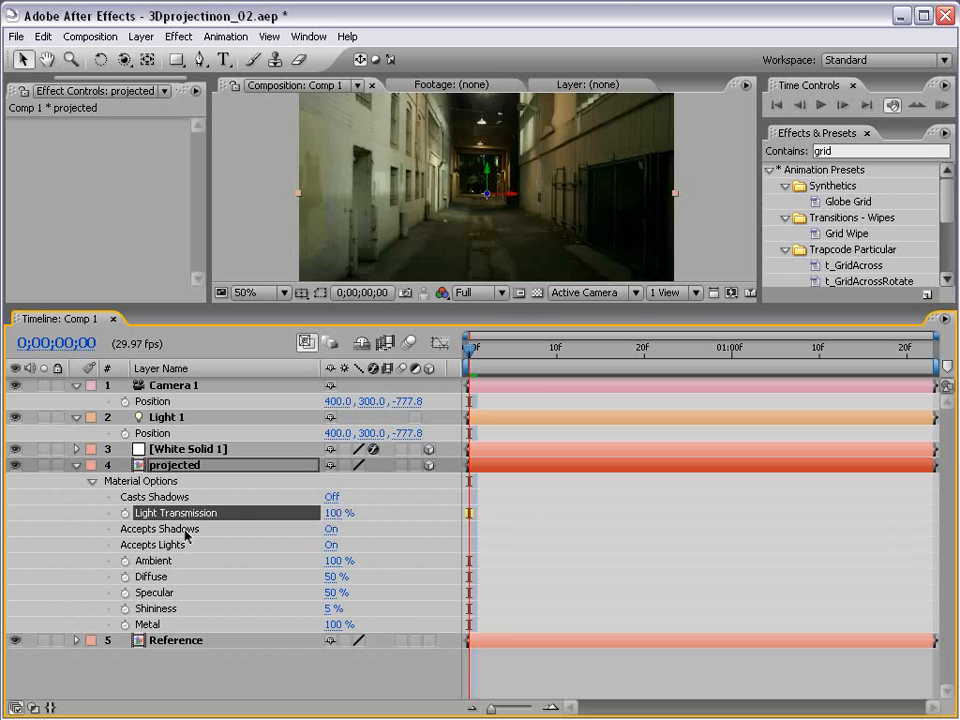
pyautogui.click(330, 497)
pyautogui.click(331, 497)
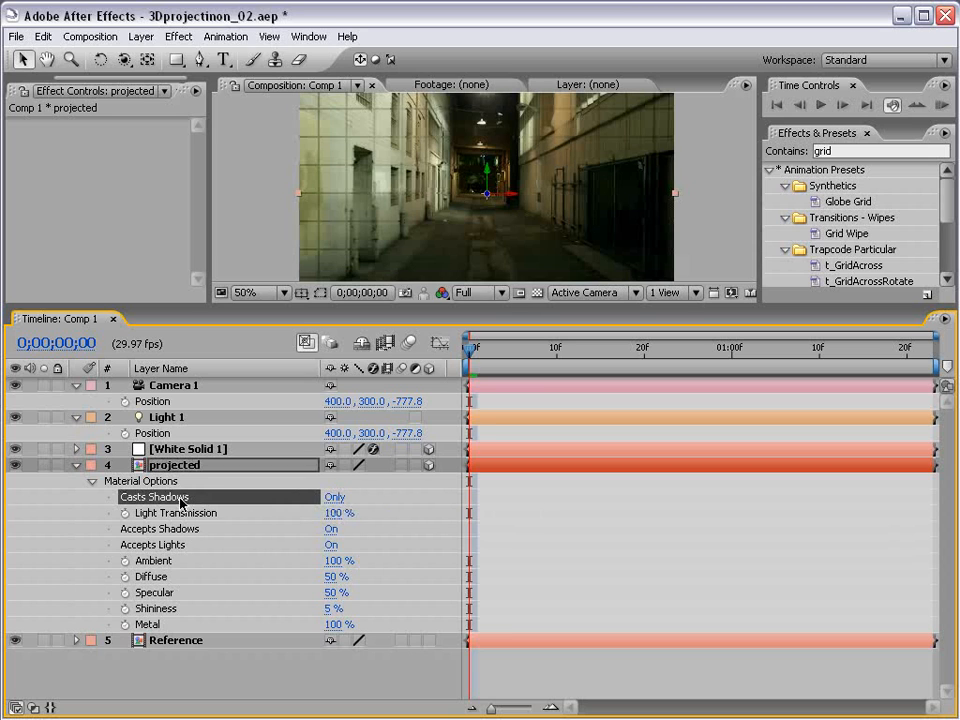
pyautogui.click(76, 465)
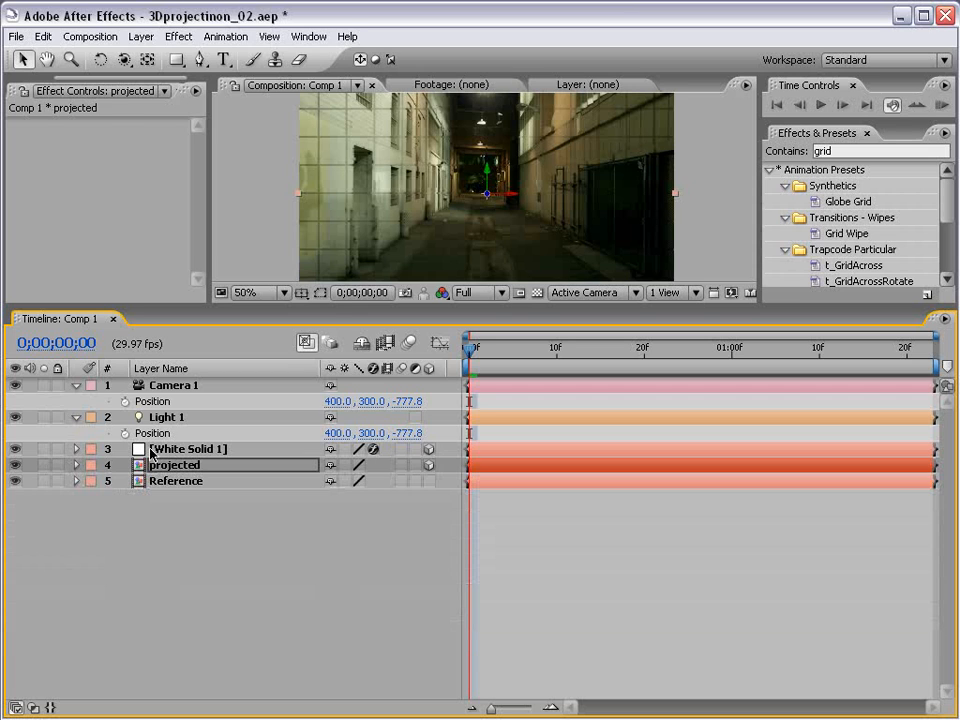
# Step: Set White Solid 1's Accepts Lights to Off and collapse its properties
pyautogui.click(193, 451)
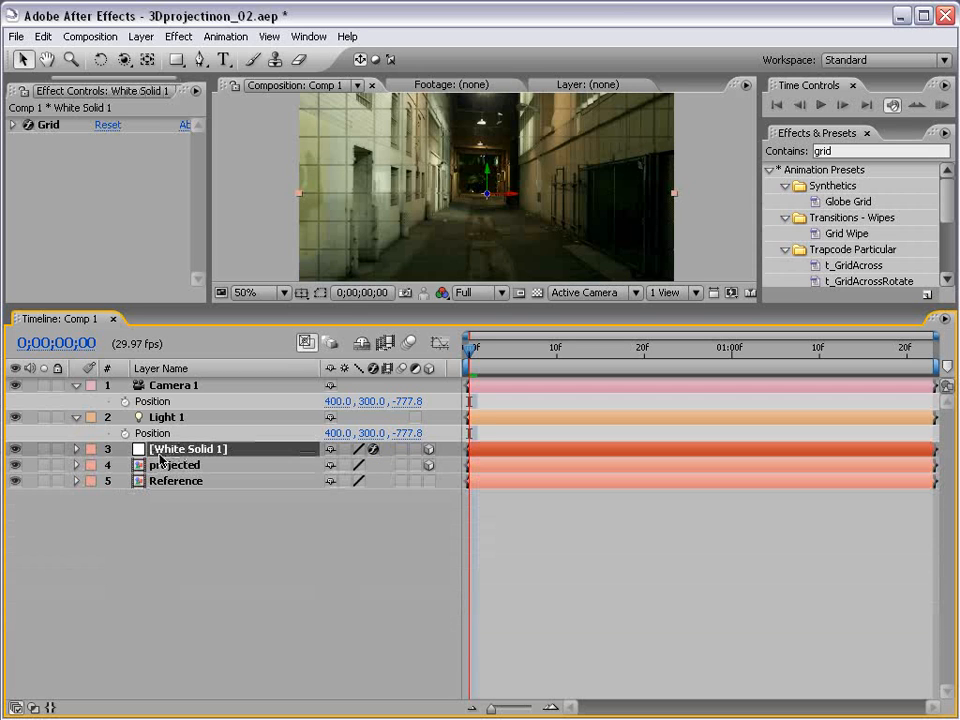
pyautogui.press('a')
pyautogui.press('a')
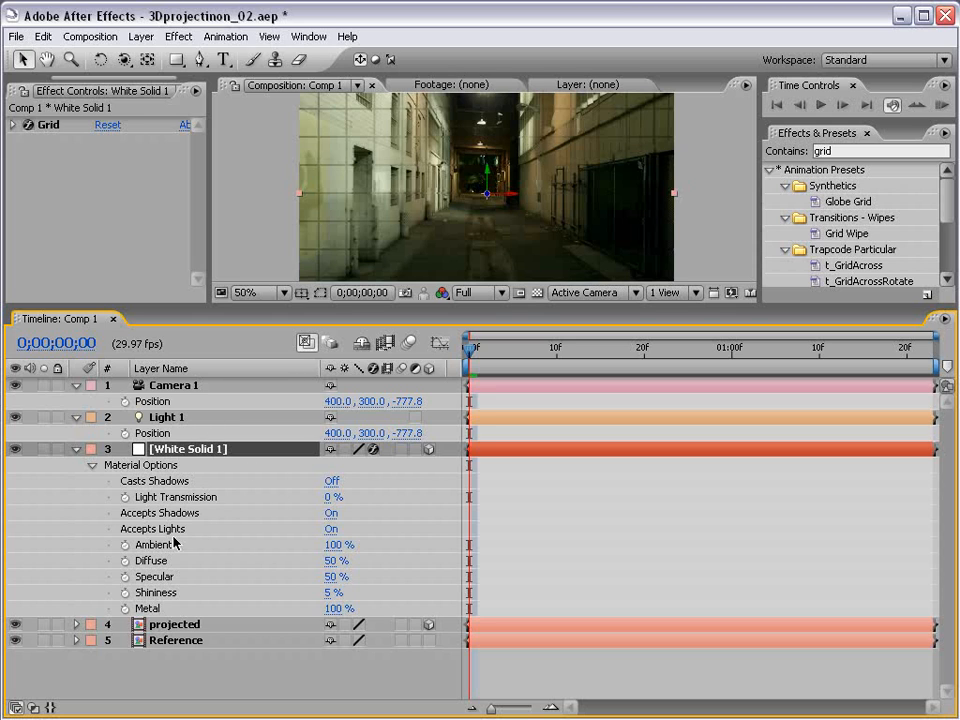
pyautogui.click(331, 528)
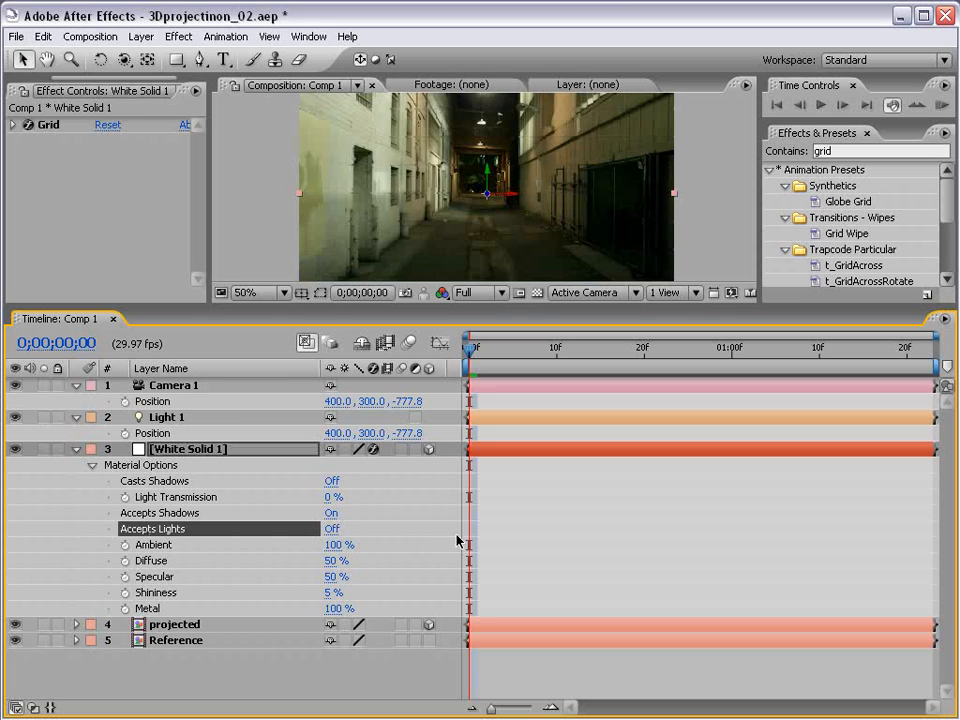
pyautogui.click(76, 451)
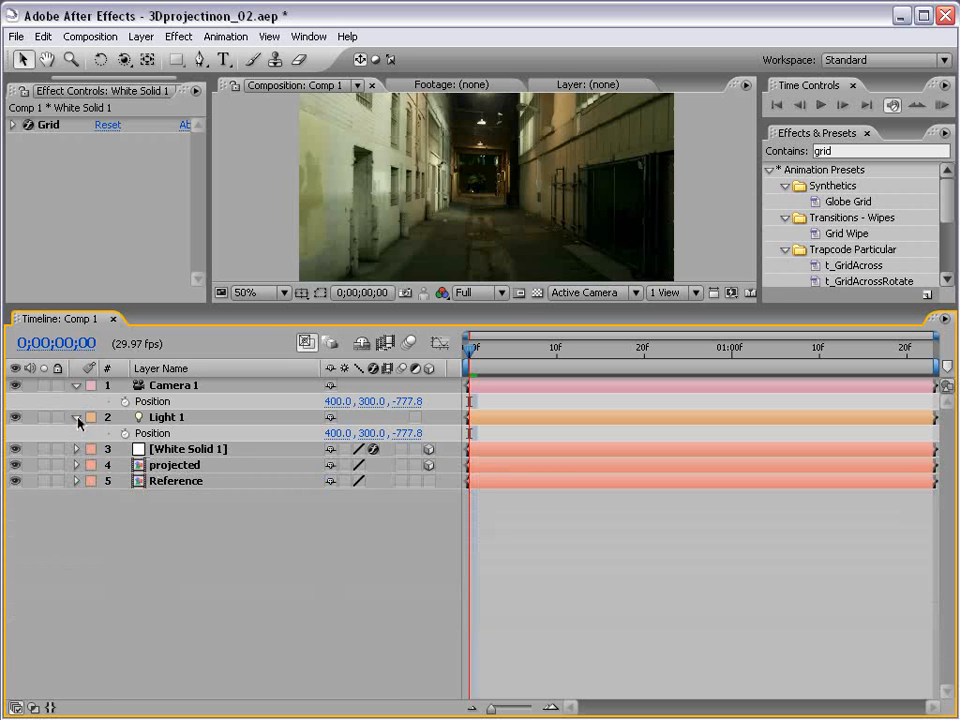
# Step: Collapse the Light 1 and Camera 1 properties and enlarge the composition viewer
pyautogui.click(77, 418)
pyautogui.click(160, 385)
pyautogui.click(76, 385)
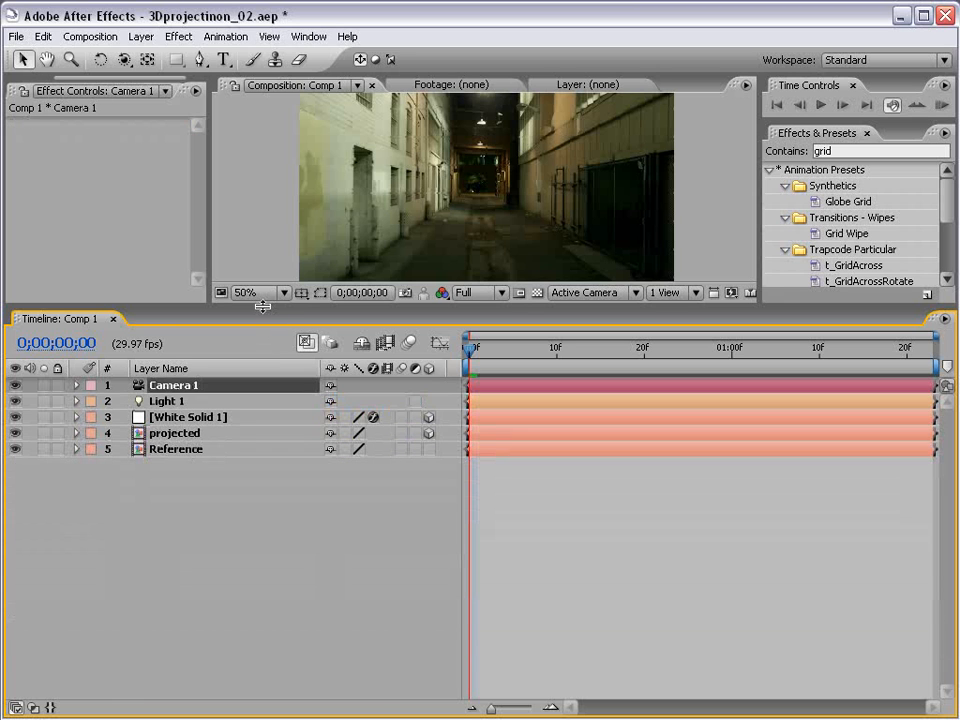
pyautogui.moveTo(262, 306); pyautogui.dragTo(263, 455)
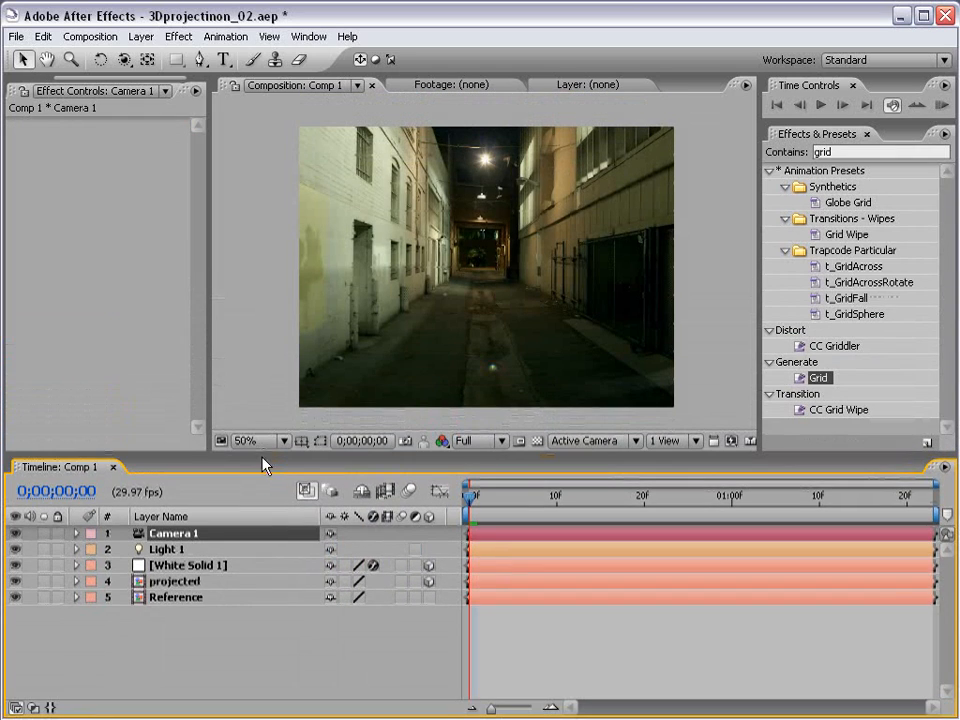
pyautogui.click(183, 655)
pyautogui.press('`')
pyautogui.press('`')
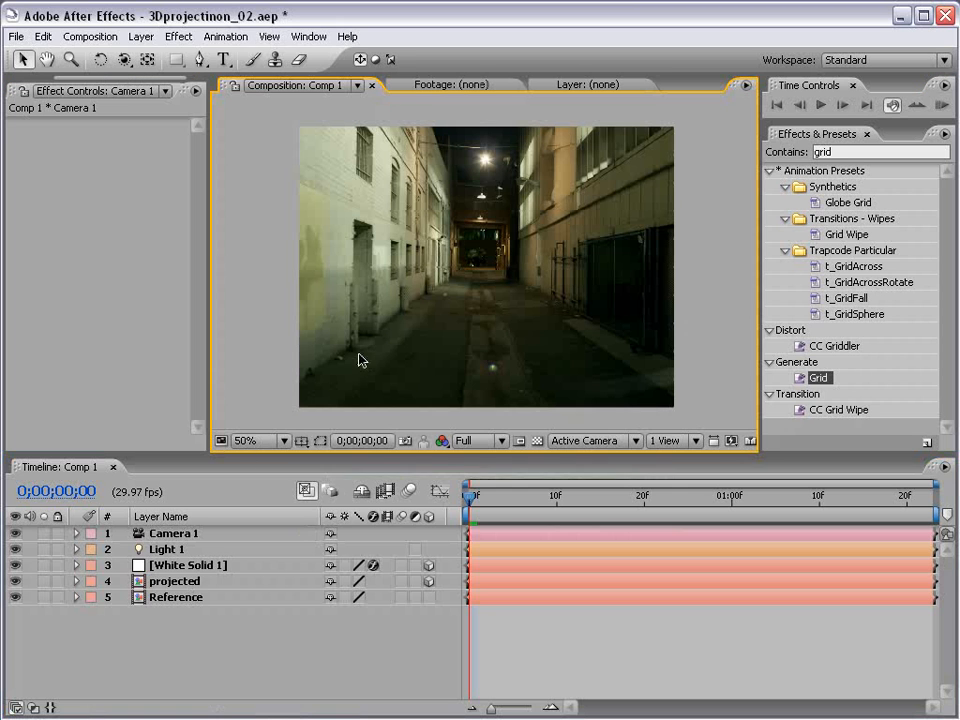
# Step: Hide the projected layer so the grid shows over the alley
pyautogui.click(176, 583)
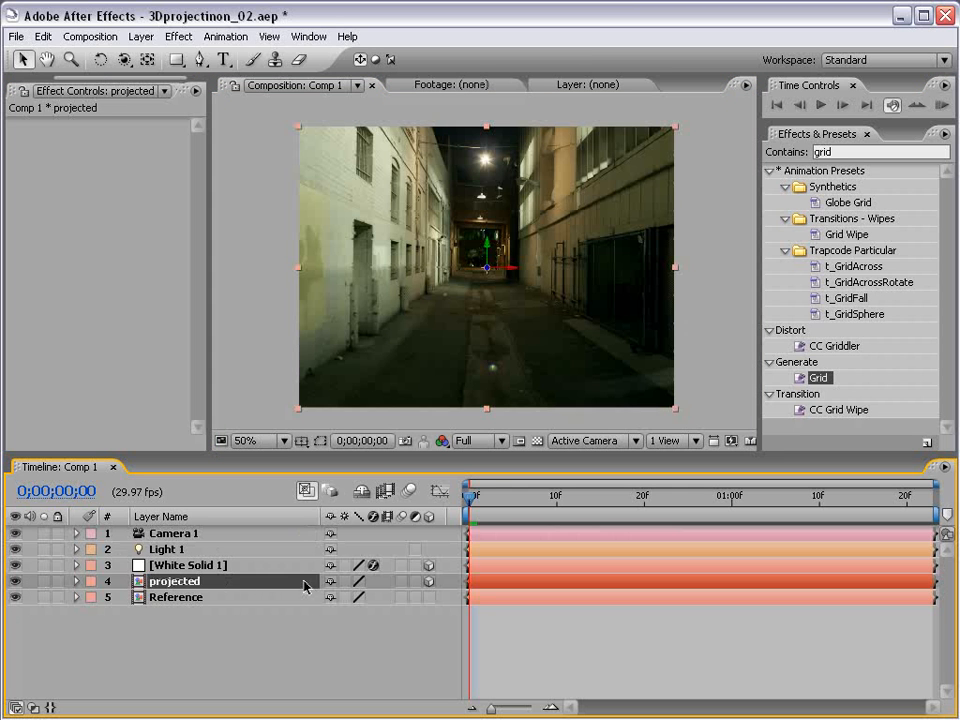
pyautogui.click(16, 581)
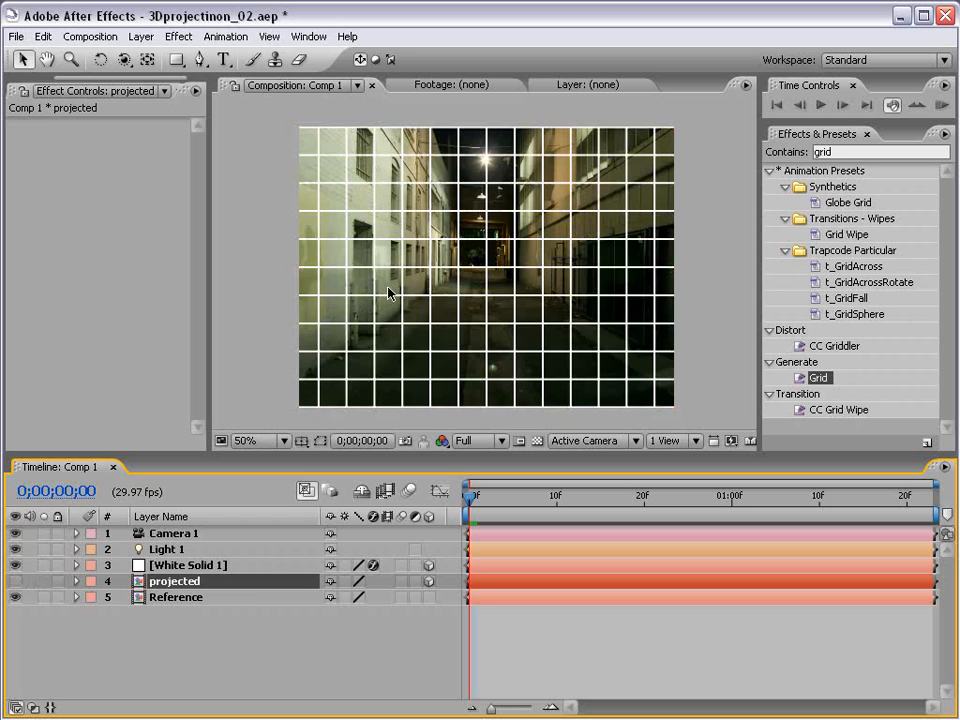
pyautogui.click(17, 581)
pyautogui.click(17, 581)
# Step: Rename White Solid 1 to 'Walls'
pyautogui.click(188, 565)
pyautogui.press('Return')
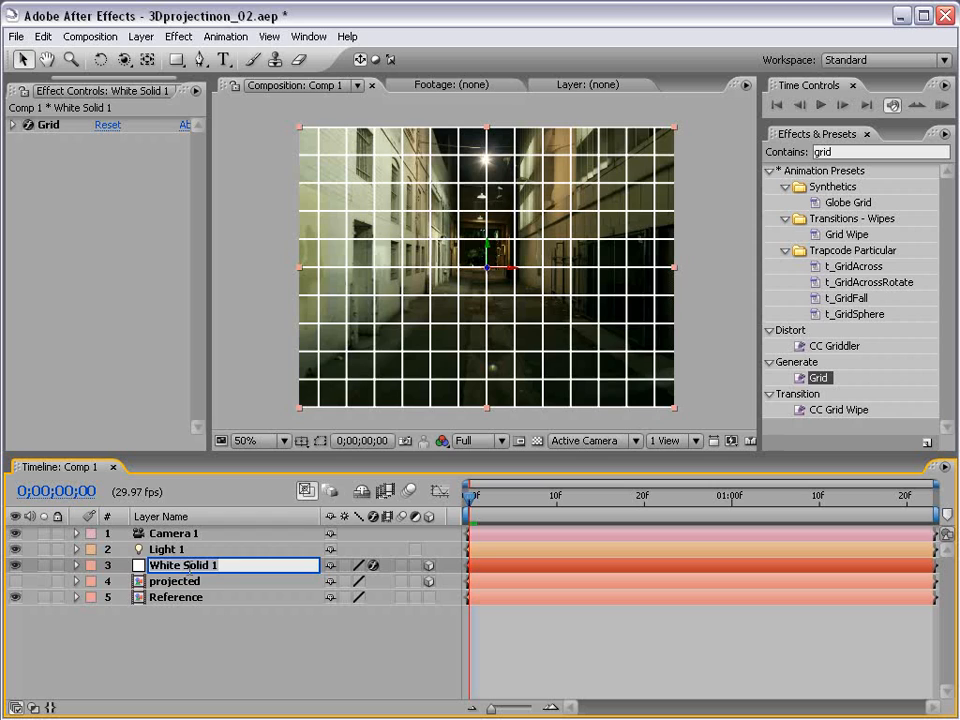
pyautogui.write('Walls')
pyautogui.press('Return')
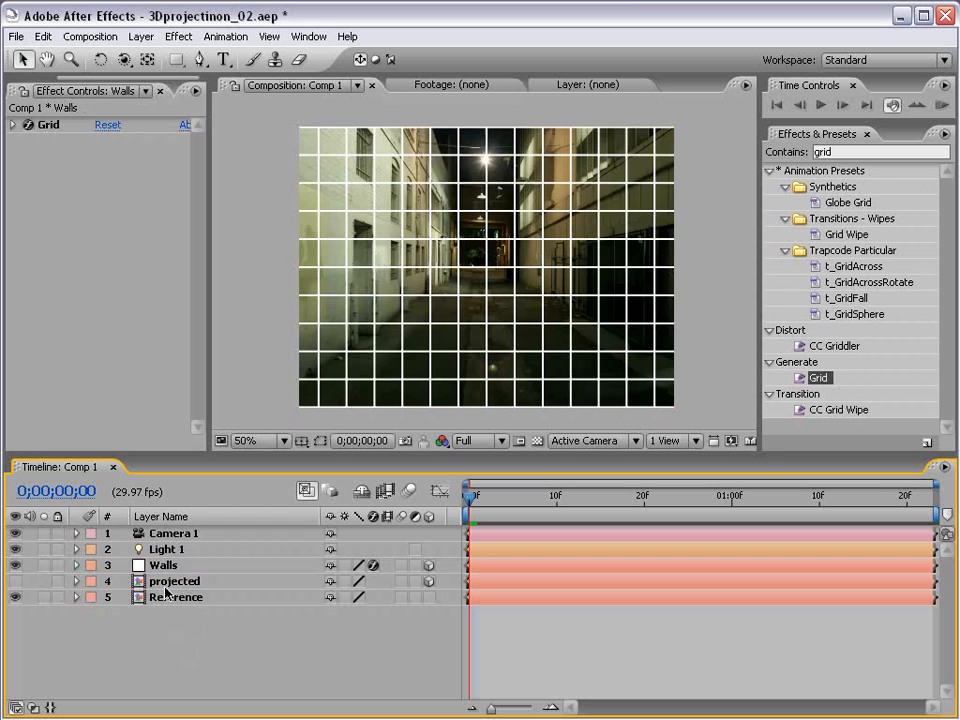
pyautogui.click(101, 60)
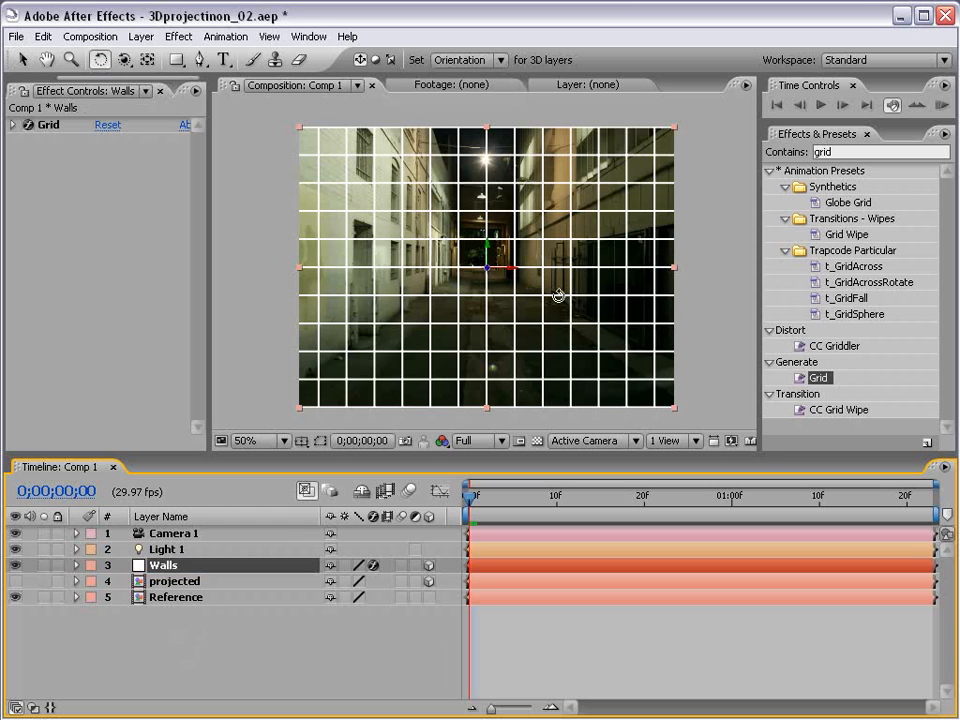
# Step: Rotate the Walls grid 90° on X and drag it down along Y as the floor
pyautogui.moveTo(498, 270); pyautogui.dragTo(492, 232)
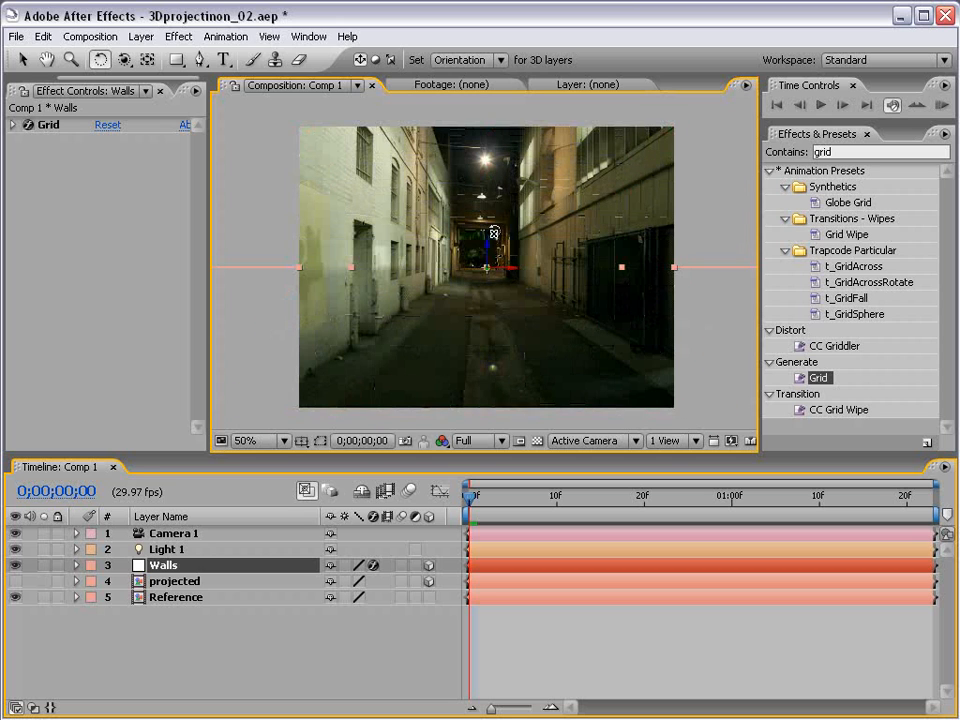
pyautogui.press('v')
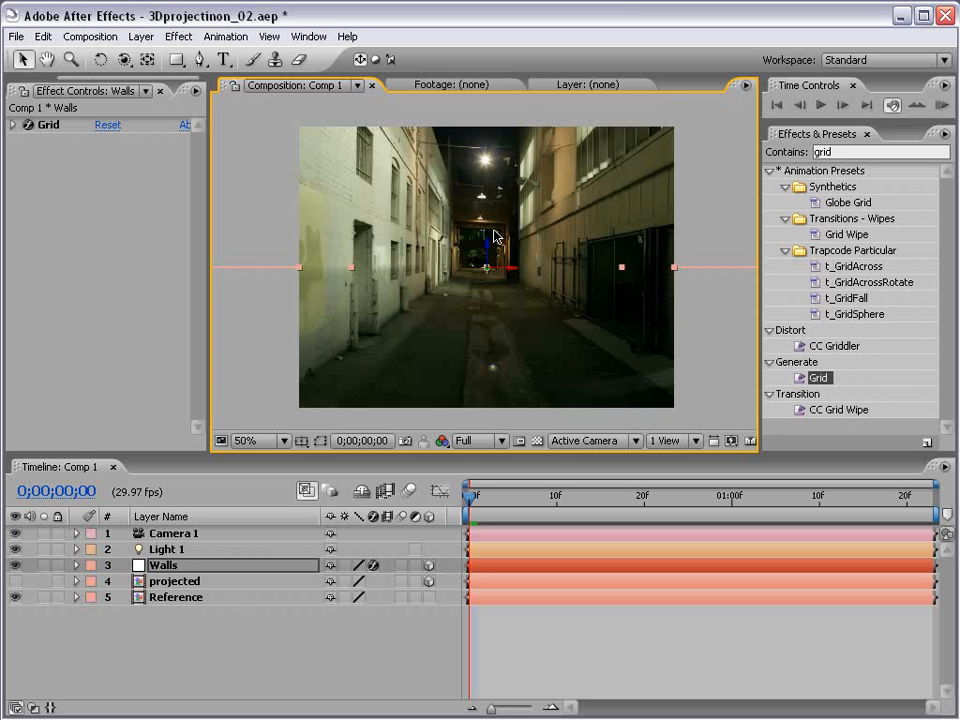
pyautogui.press('KP_0')
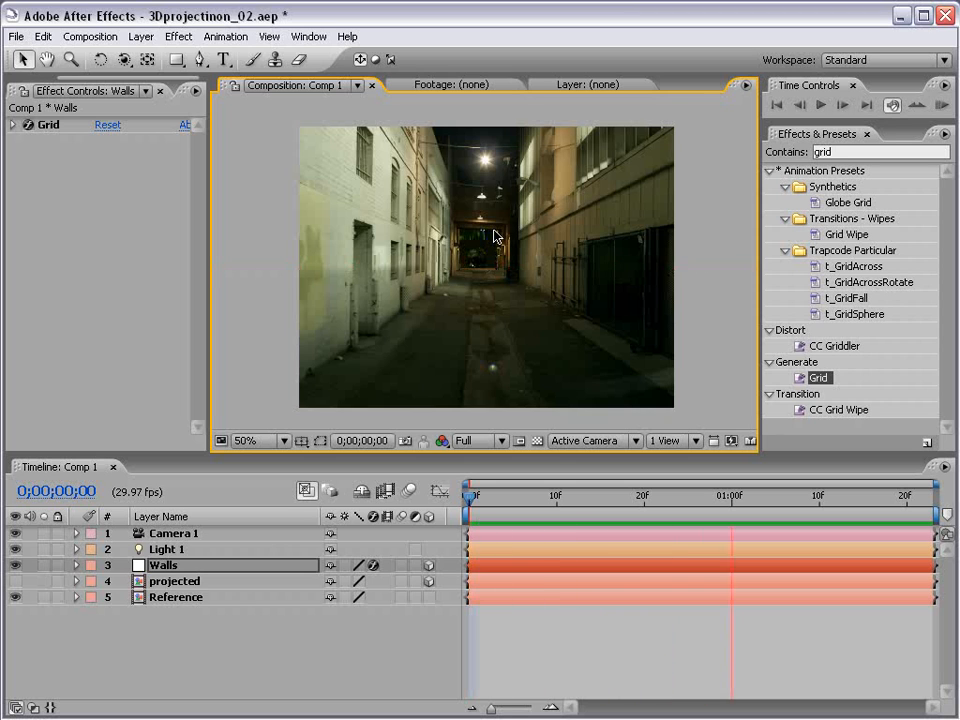
pyautogui.scroll(1, 496, 237)
pyautogui.scroll(-1, 480, 267)
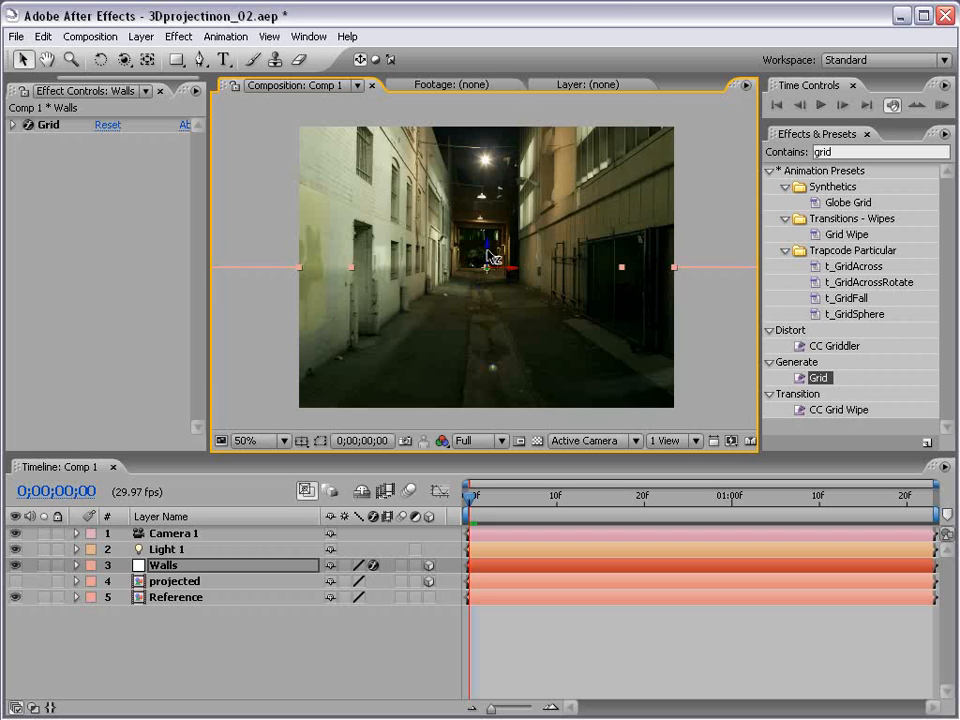
pyautogui.moveTo(490, 256); pyautogui.dragTo(488, 355)
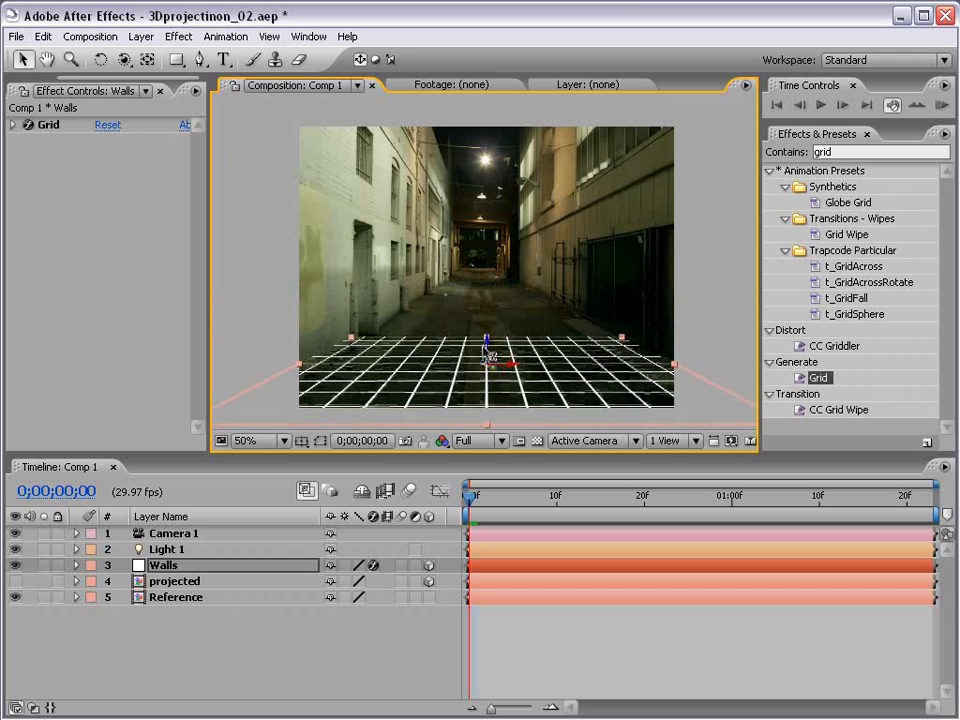
pyautogui.press('`')
pyautogui.press('`')
pyautogui.click(152, 567)
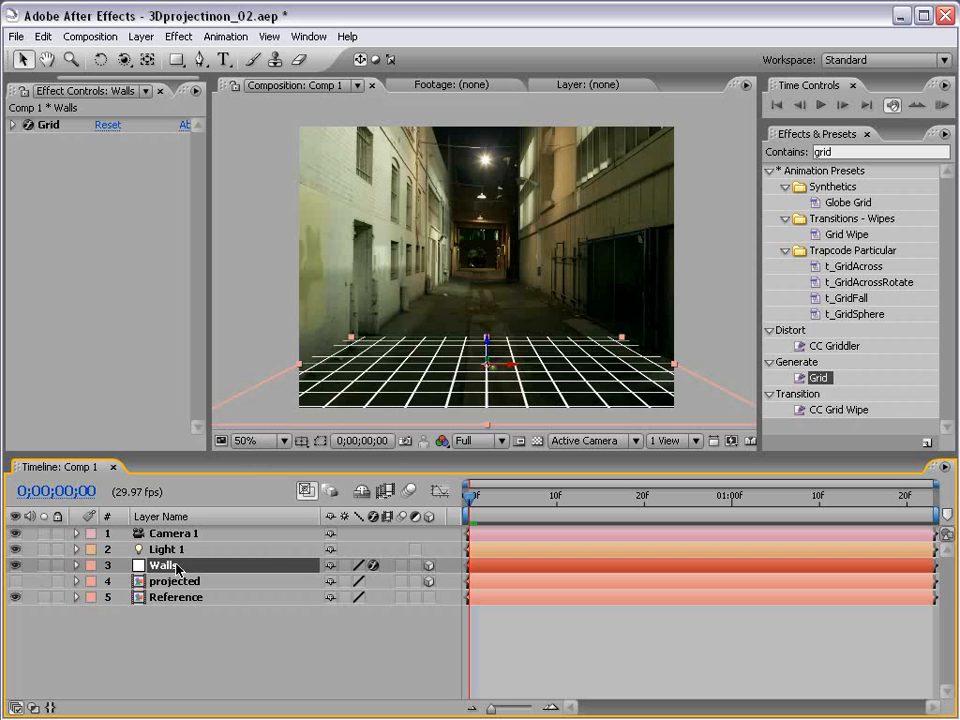
# Step: Duplicate Walls as Walls 2 and stand it upright as the left wall
pyautogui.hotkey('ctrl', 'd')
pyautogui.press('w')
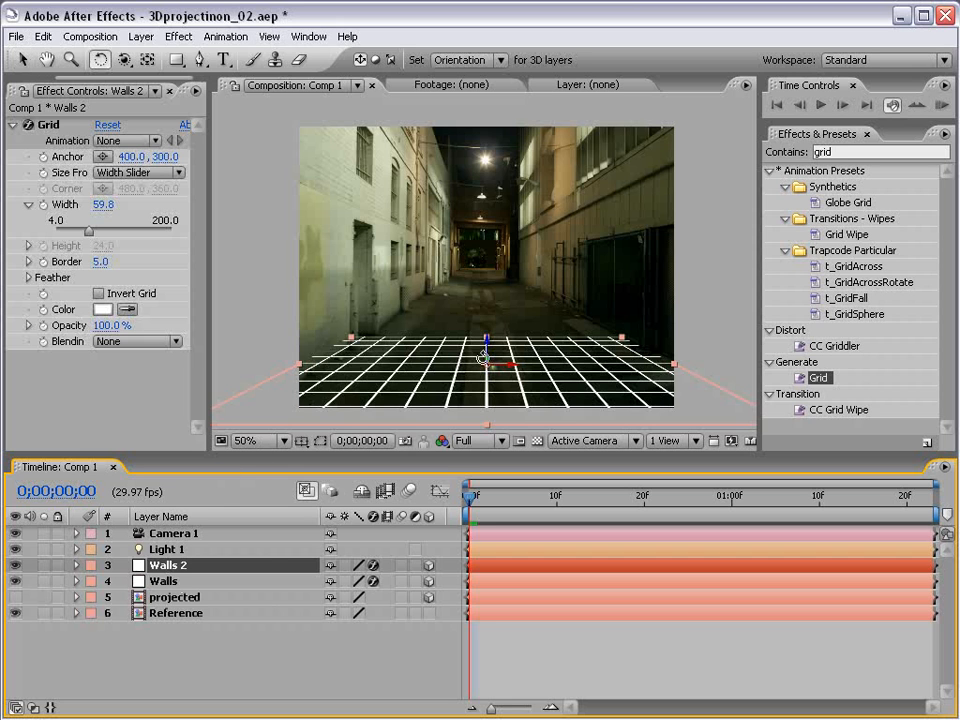
pyautogui.moveTo(486, 364); pyautogui.dragTo(297, 169)
pyautogui.press('v')
pyautogui.doubleClick(295, 167)
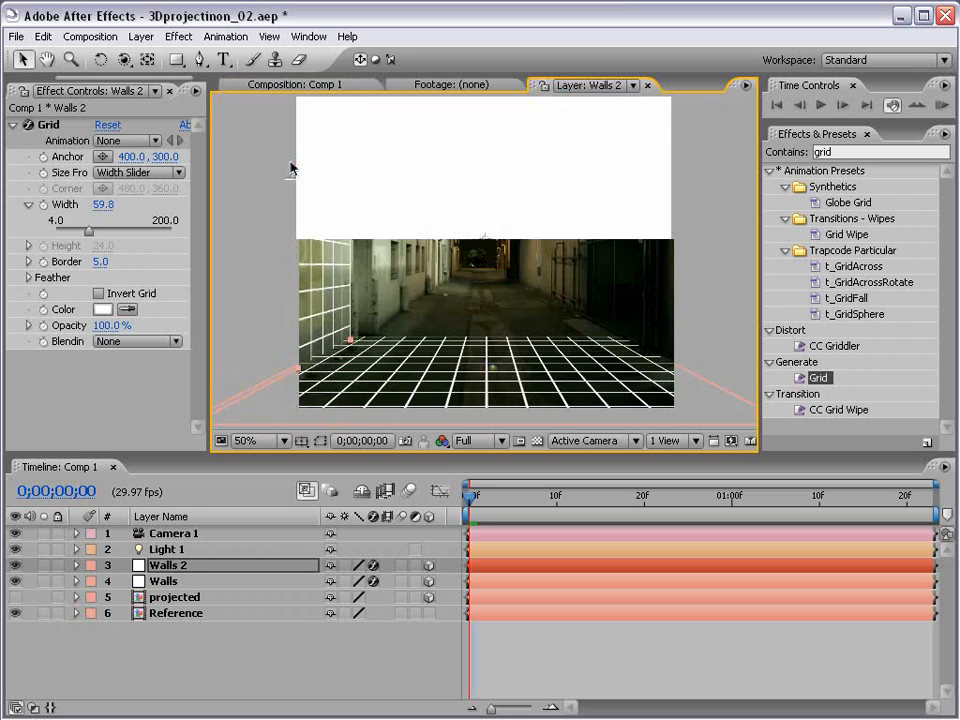
pyautogui.click(275, 86)
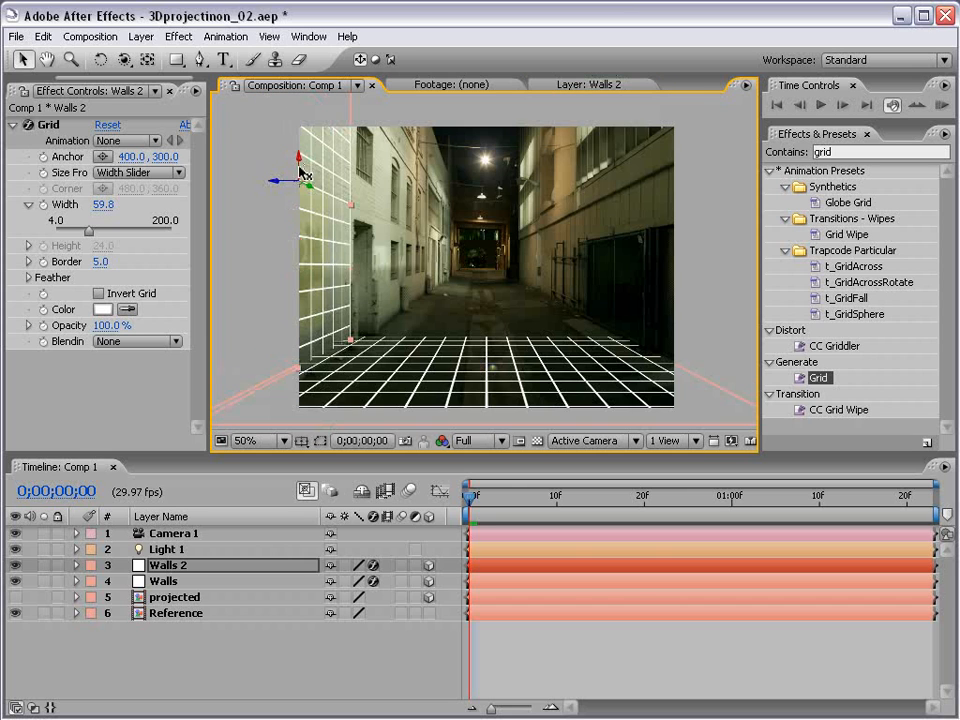
pyautogui.moveTo(301, 170); pyautogui.dragTo(300, 166)
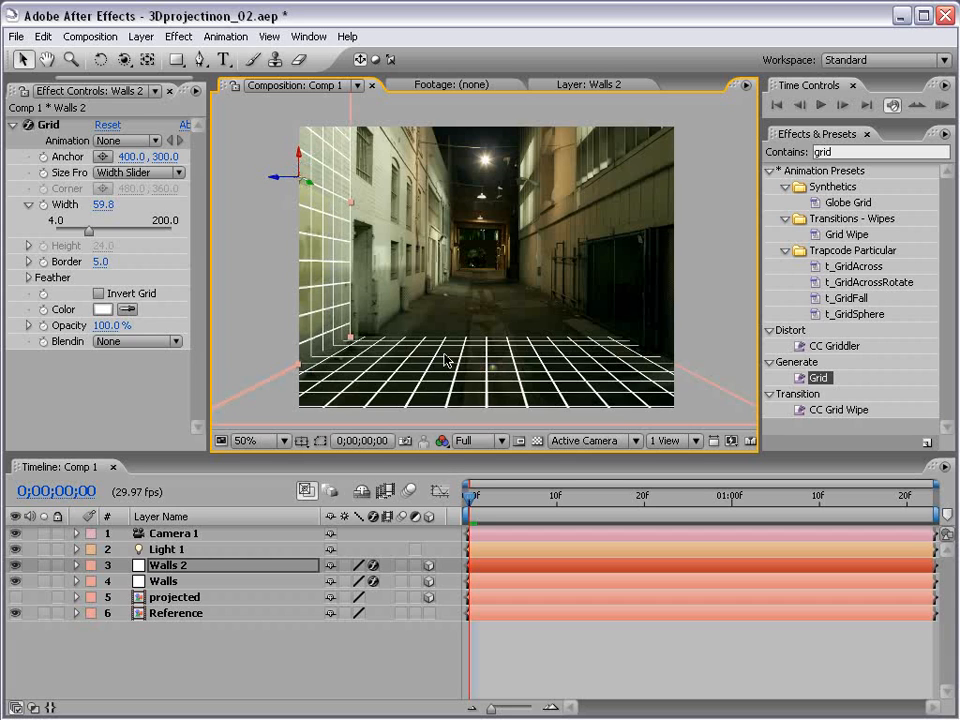
# Step: Duplicate it as Walls 3 for the right wall, then push all three grids deeper along Z
pyautogui.hotkey('ctrl', 'd')
pyautogui.moveTo(303, 190); pyautogui.dragTo(663, 208)
pyautogui.click(279, 645)
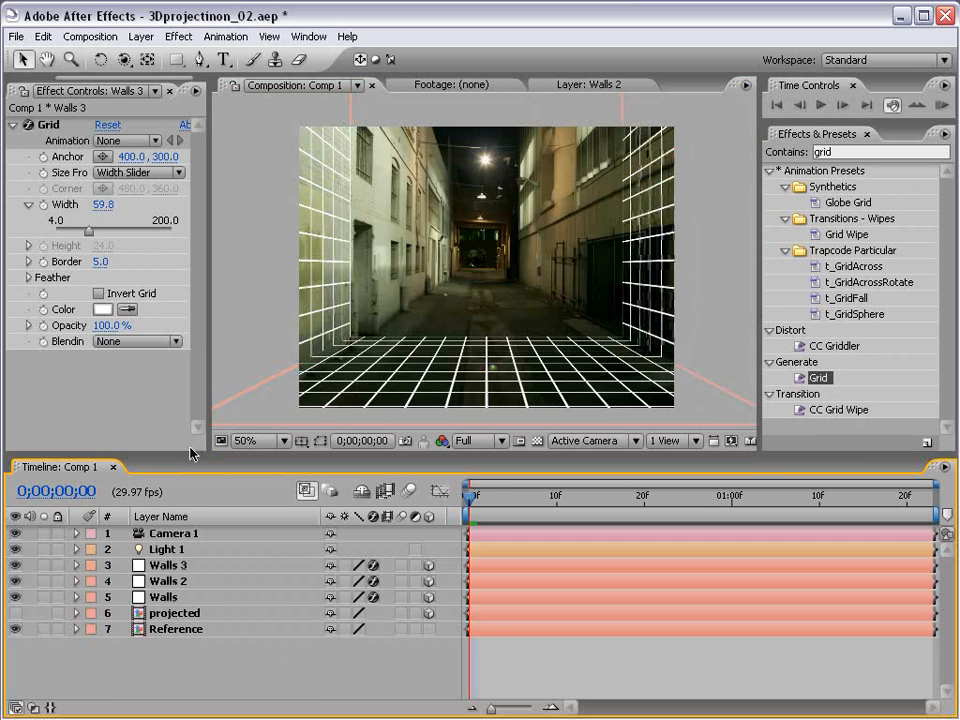
pyautogui.click(178, 566)
pyautogui.keyDown('shift'); pyautogui.click(163, 598); pyautogui.keyUp('shift')
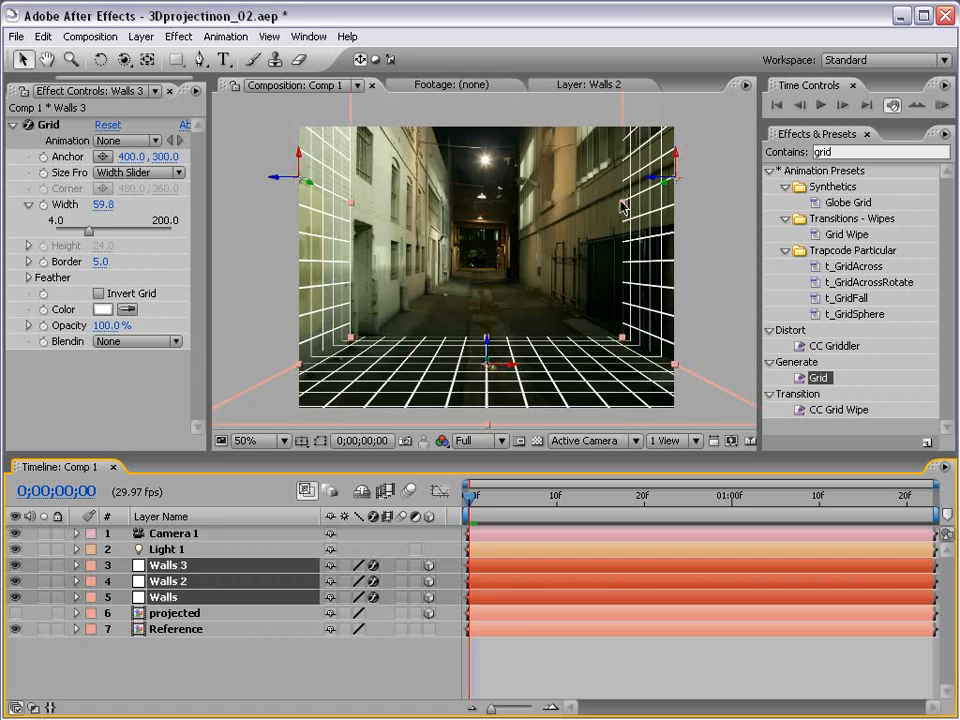
pyautogui.moveTo(621, 206); pyautogui.dragTo(505, 245)
# Step: Raise the selected Walls 2 and Walls 3 side grids so they follow the alley's building walls
pyautogui.press('`')
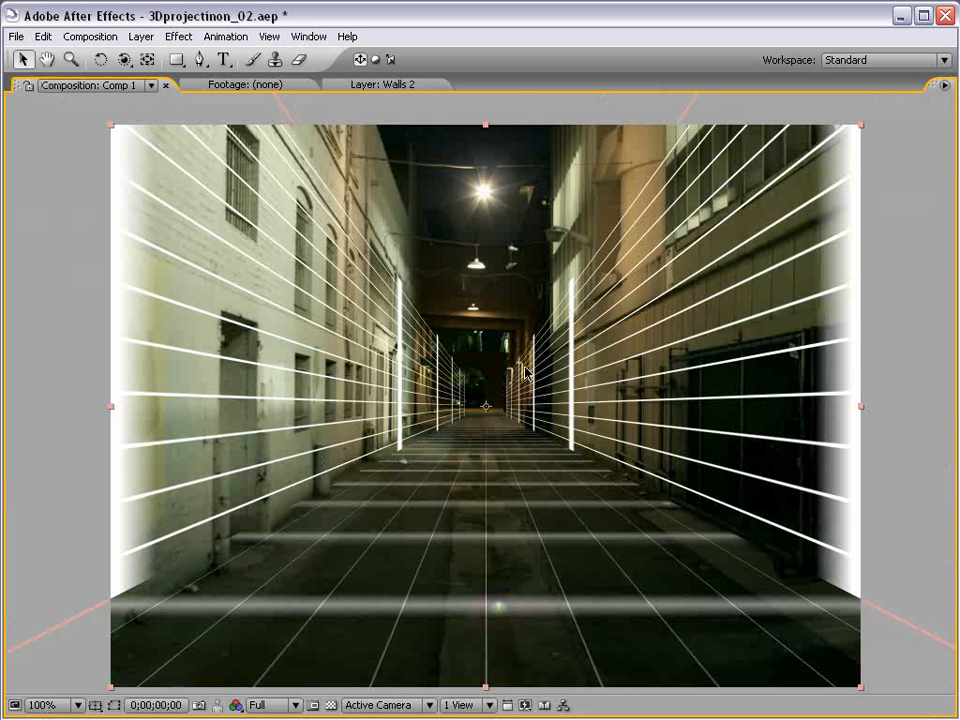
pyautogui.press('`')
pyautogui.press('`')
pyautogui.press('`')
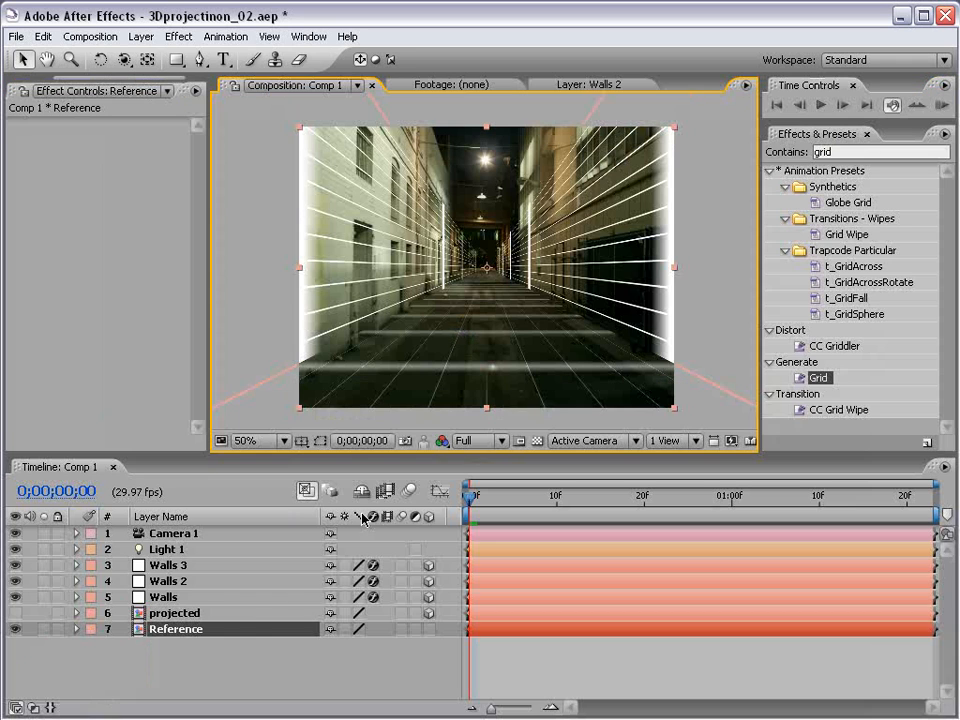
pyautogui.click(182, 567)
pyautogui.keyDown('shift'); pyautogui.click(168, 581); pyautogui.keyUp('shift')
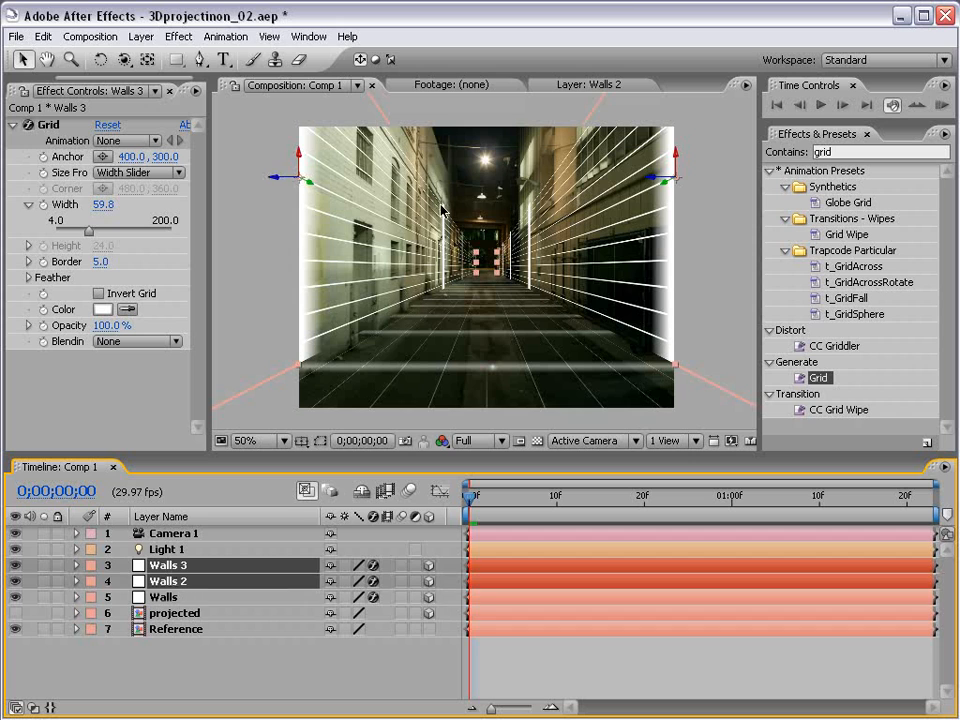
pyautogui.press(',')
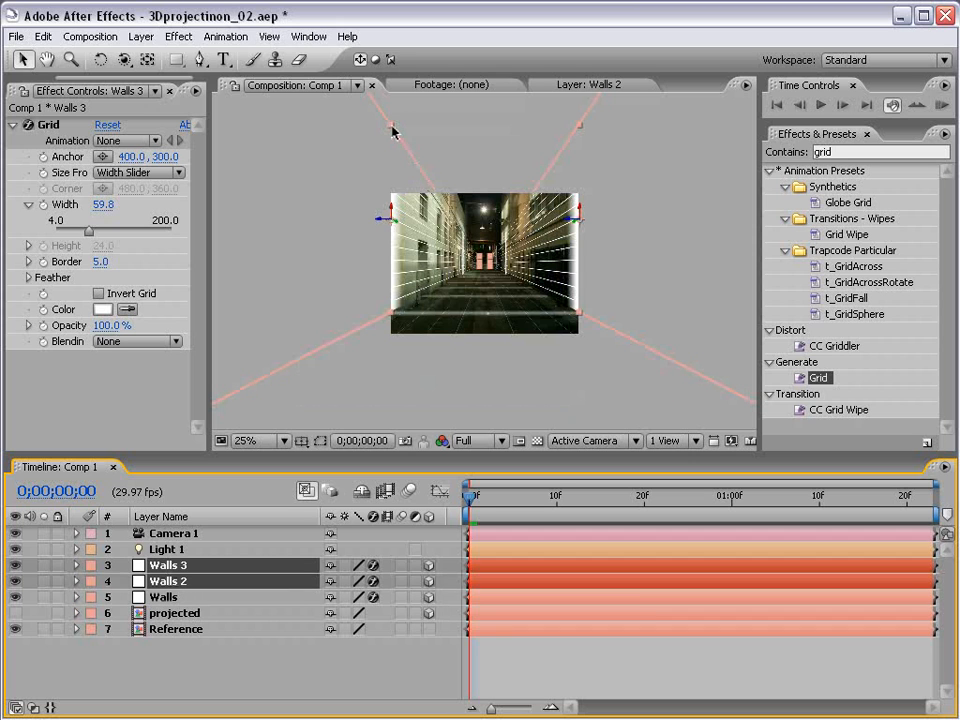
pyautogui.moveTo(392, 131); pyautogui.dragTo(396, 34)
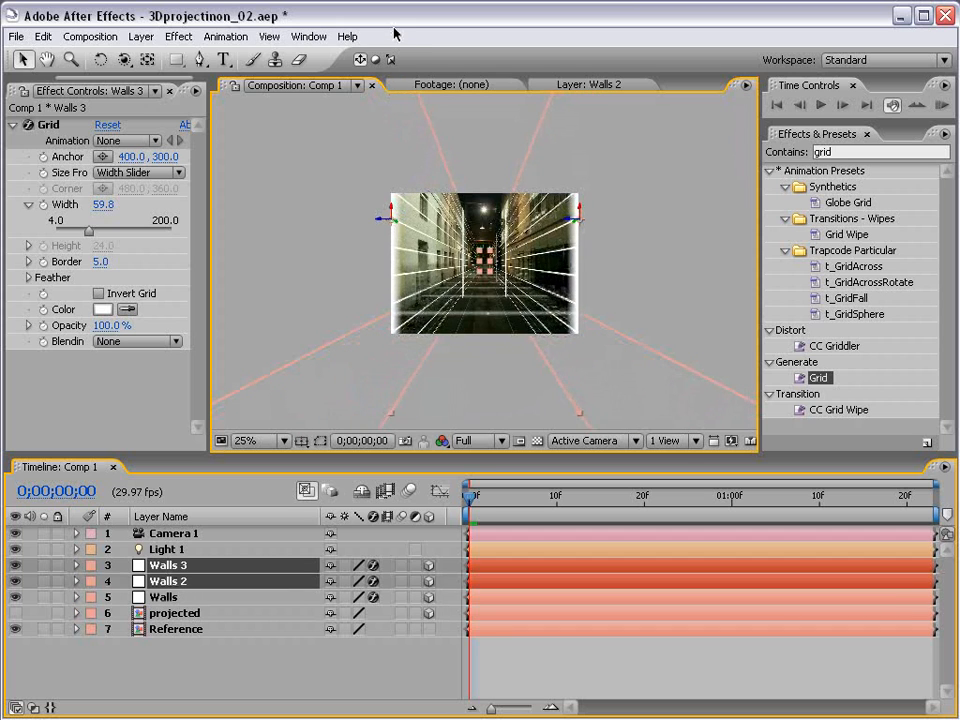
pyautogui.press('.')
pyautogui.moveTo(506, 207); pyautogui.dragTo(491, 300)
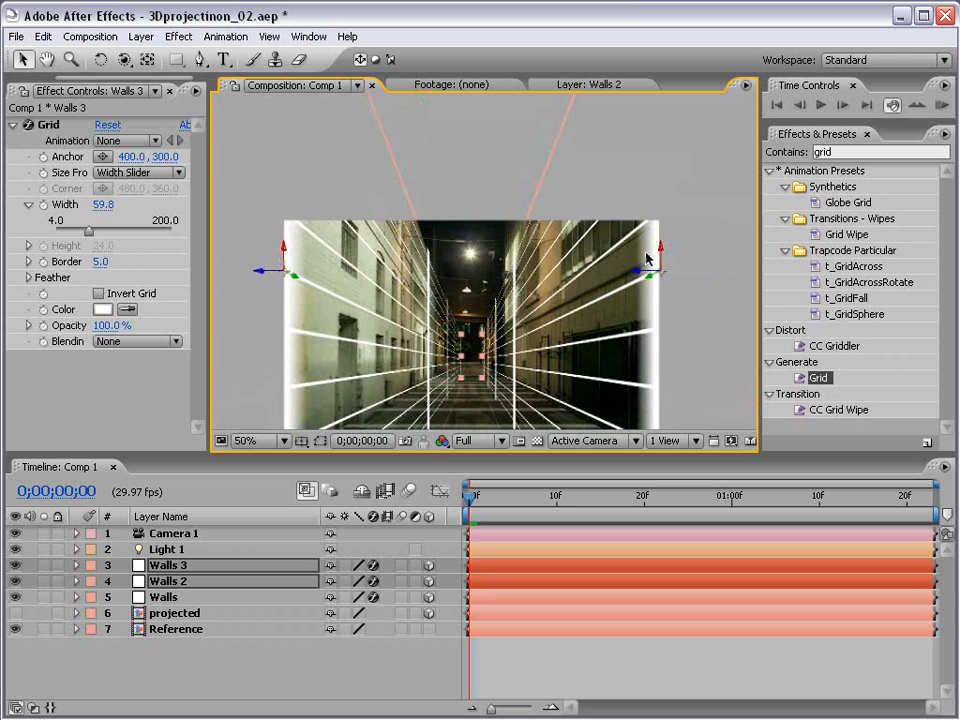
pyautogui.moveTo(663, 263); pyautogui.dragTo(491, 283)
pyautogui.press(',')
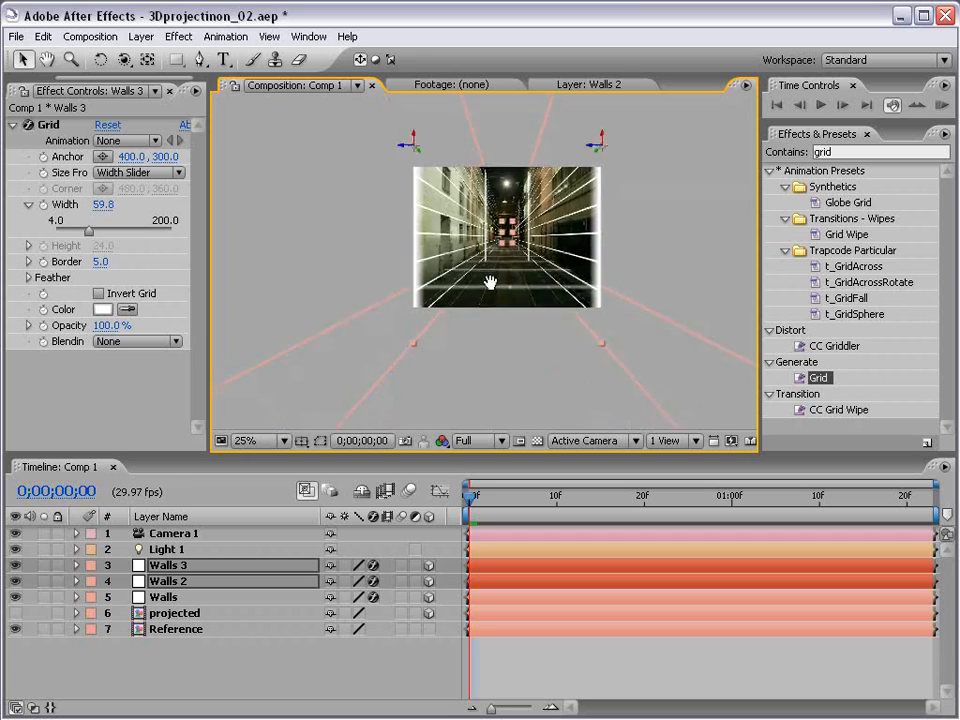
pyautogui.press('.')
pyautogui.moveTo(401, 270); pyautogui.dragTo(358, 132)
# Step: Test an orbit of the camera, undo it, then raise the camera to adjust the wall perspective
pyautogui.press('c')
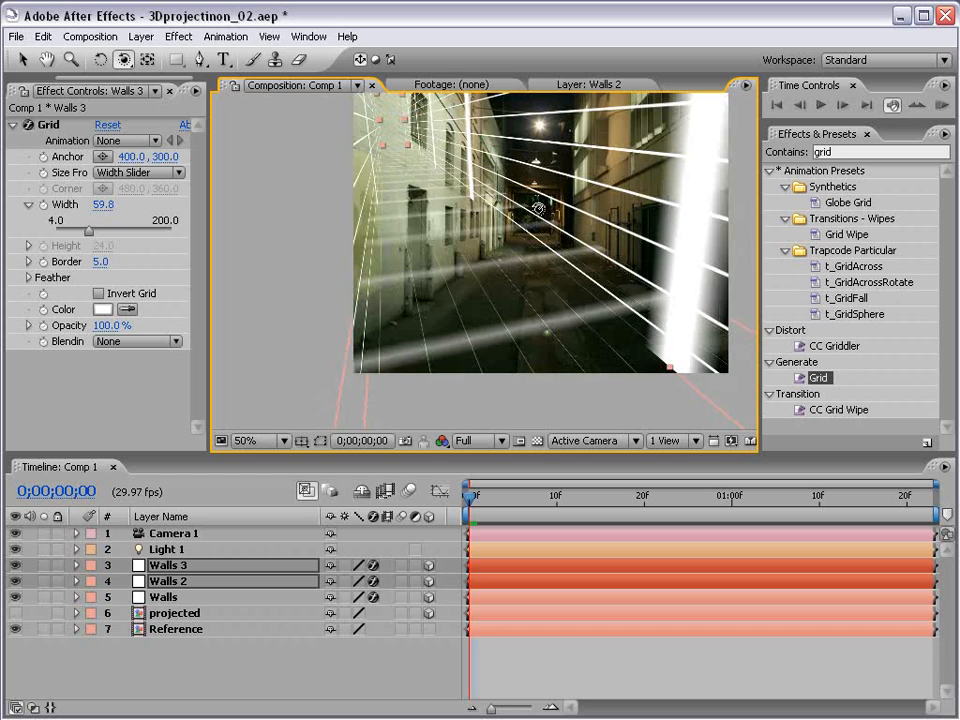
pyautogui.hotkey('ctrl', 'z')
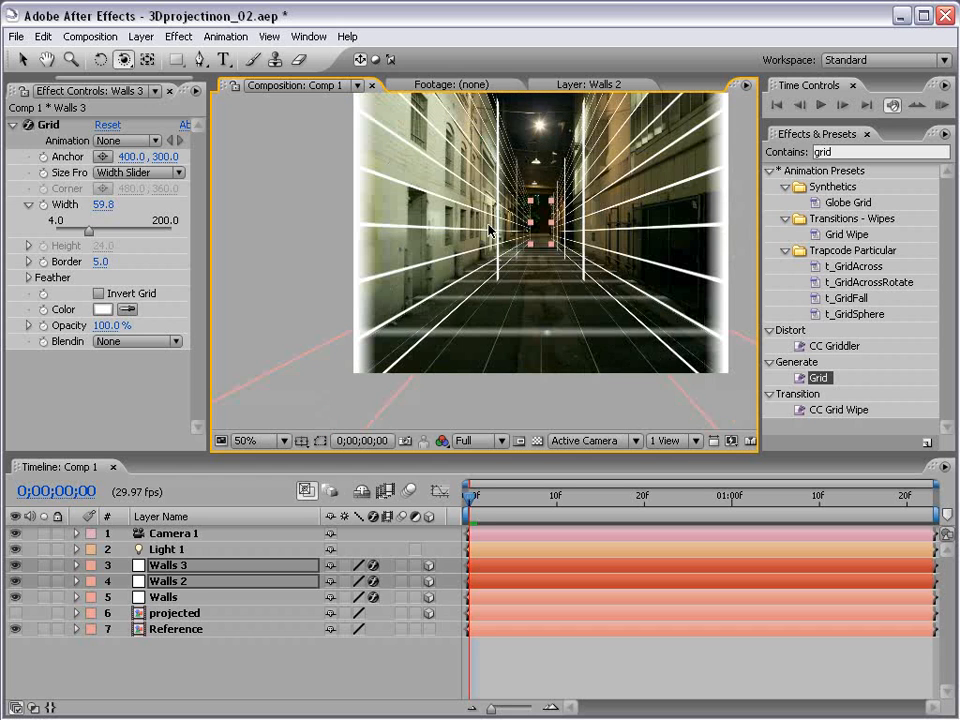
pyautogui.press('v')
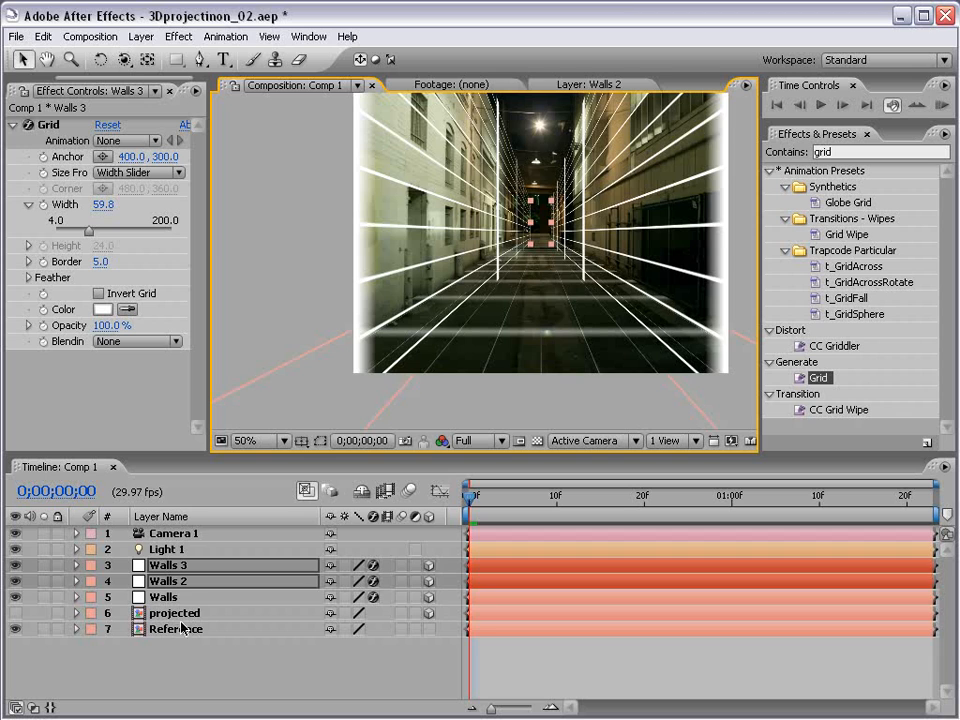
pyautogui.press(',')
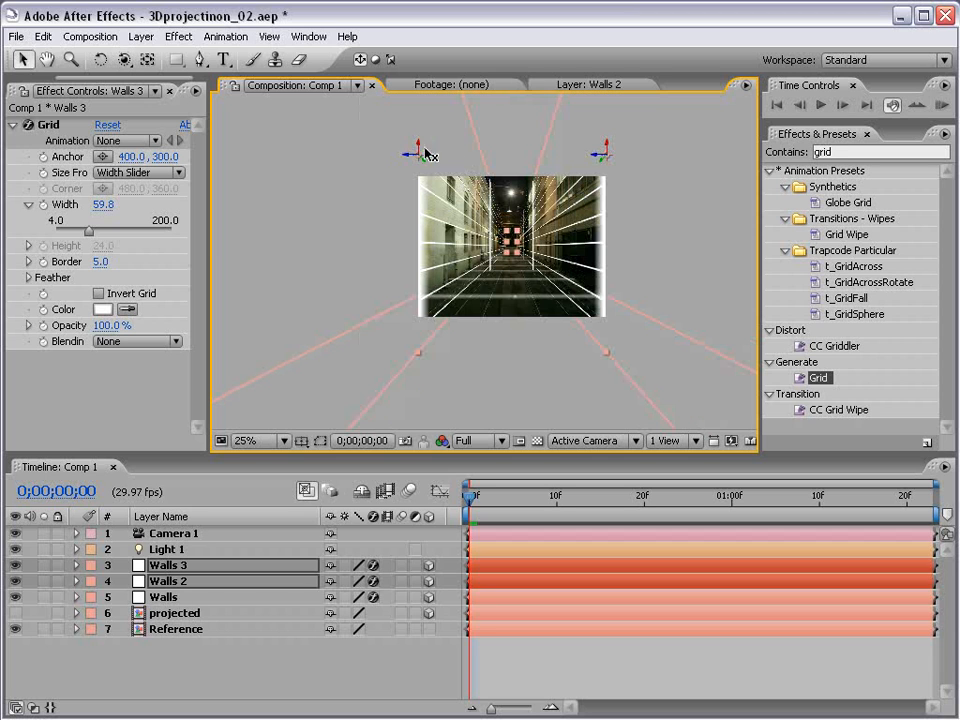
pyautogui.moveTo(421, 148); pyautogui.dragTo(420, 118)
# Step: Duplicate the floor layer Walls into Walls 4 and lift the copy up in the scene
pyautogui.click(493, 652)
pyautogui.press('.')
pyautogui.moveTo(512, 192); pyautogui.dragTo(465, 301)
pyautogui.moveTo(508, 372); pyautogui.dragTo(459, 256)
pyautogui.click(439, 292)
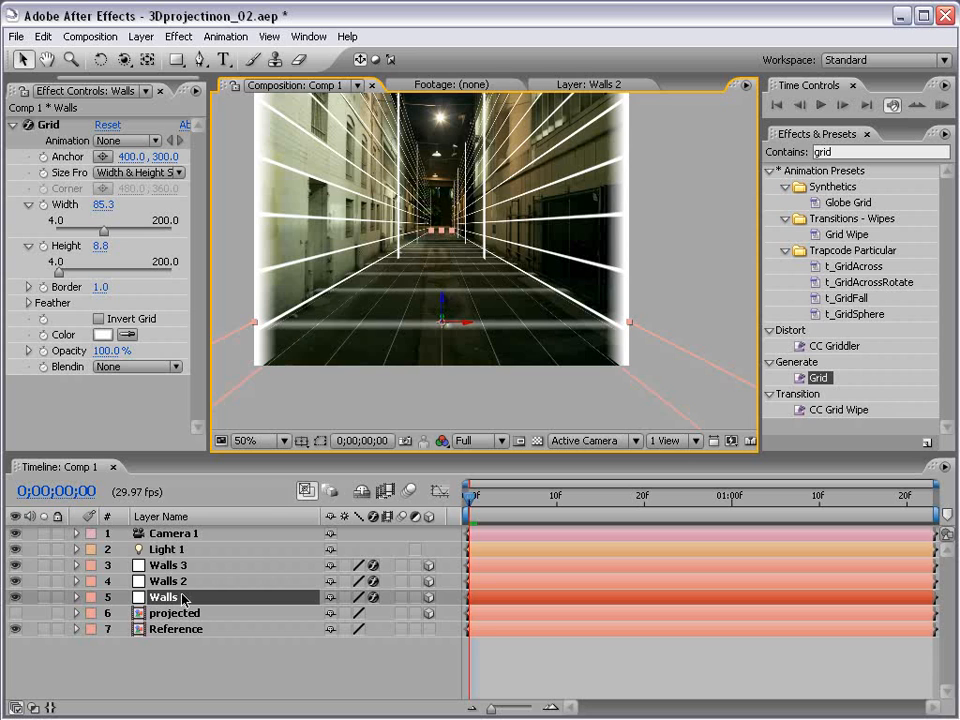
pyautogui.hotkey('ctrl', 'd')
pyautogui.moveTo(446, 315); pyautogui.dragTo(447, 277)
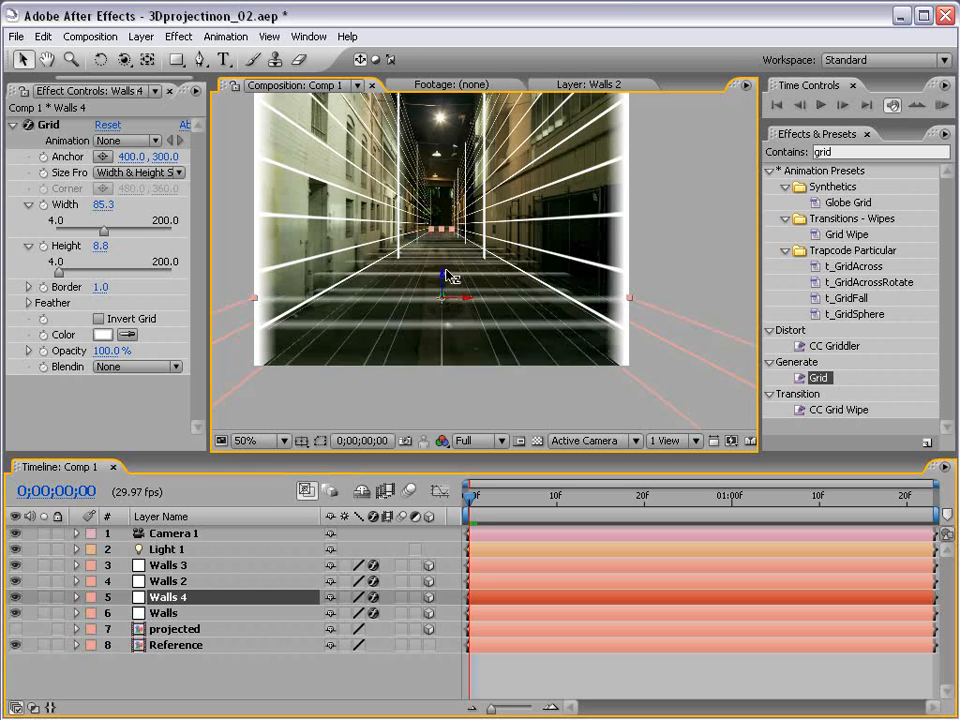
# Step: Reset Walls 4's scale to 100% and its Grid effect, sizing the grid from the Width Slider
pyautogui.press('s')
pyautogui.rightClick(195, 613)
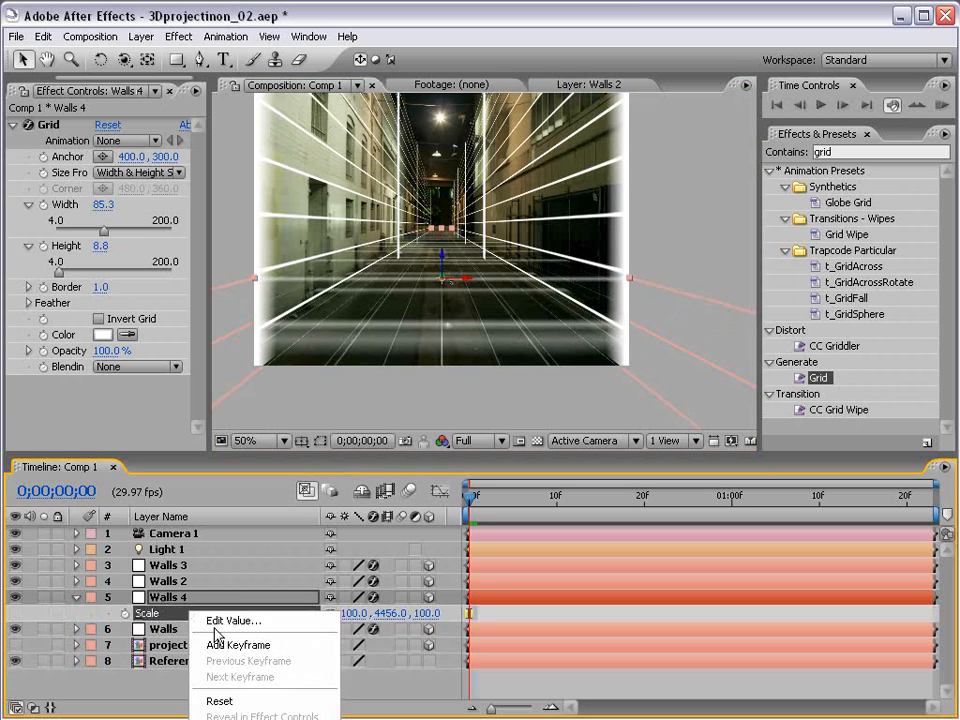
pyautogui.click(220, 702)
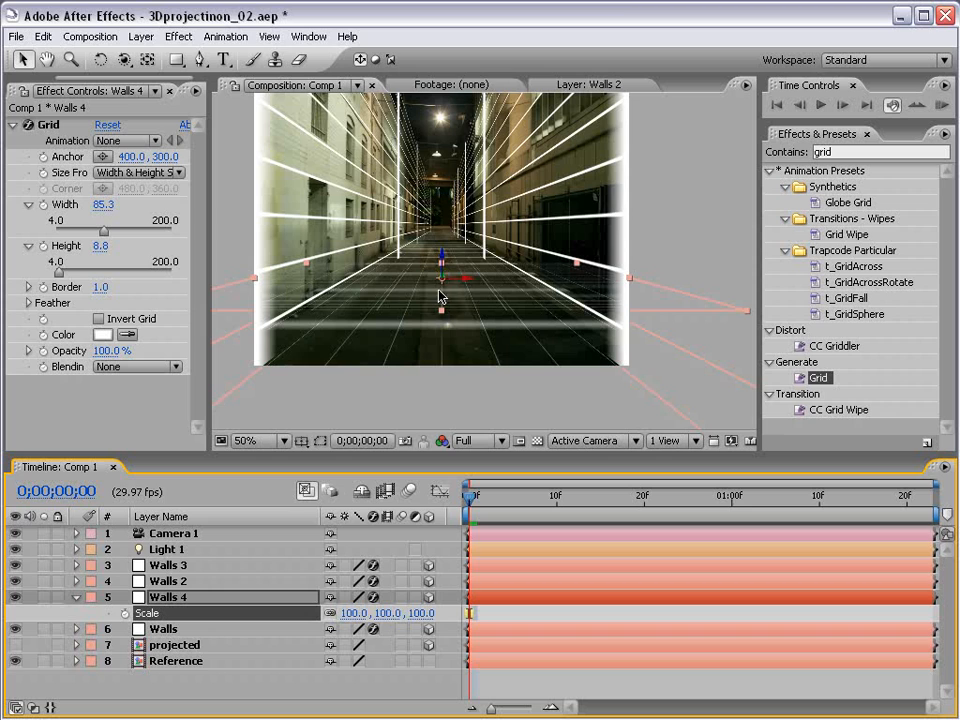
pyautogui.click(108, 126)
pyautogui.click(115, 170)
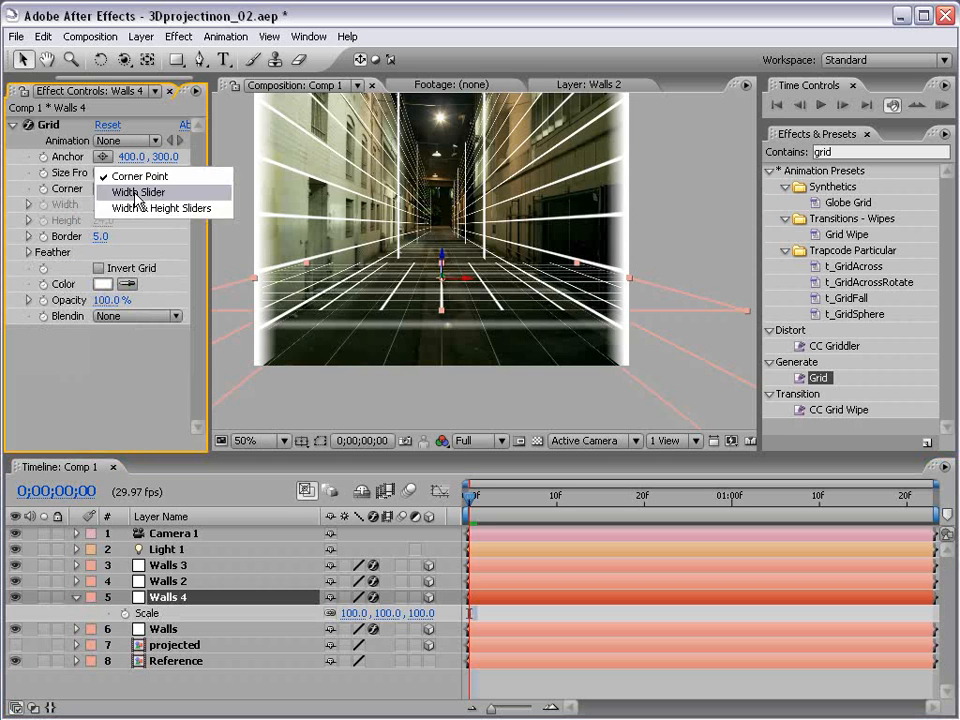
pyautogui.click(124, 191)
# Step: Rotate Walls 4 upright as an end wall and push it back down the alley
pyautogui.press('w')
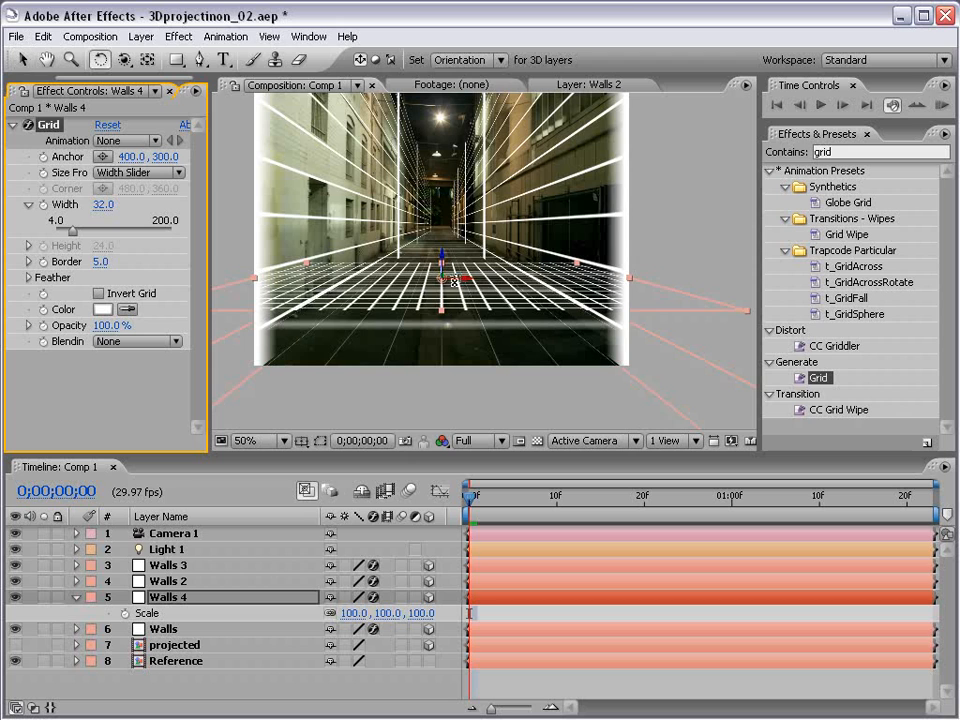
pyautogui.moveTo(447, 289); pyautogui.dragTo(440, 325)
pyautogui.press('v')
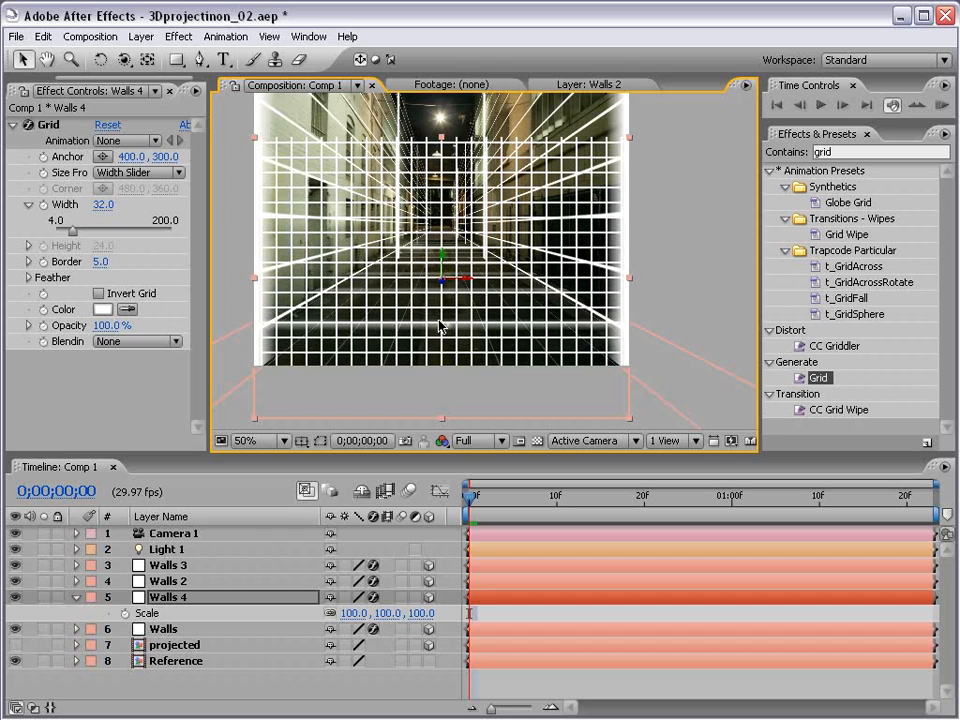
pyautogui.moveTo(447, 289); pyautogui.dragTo(511, 12)
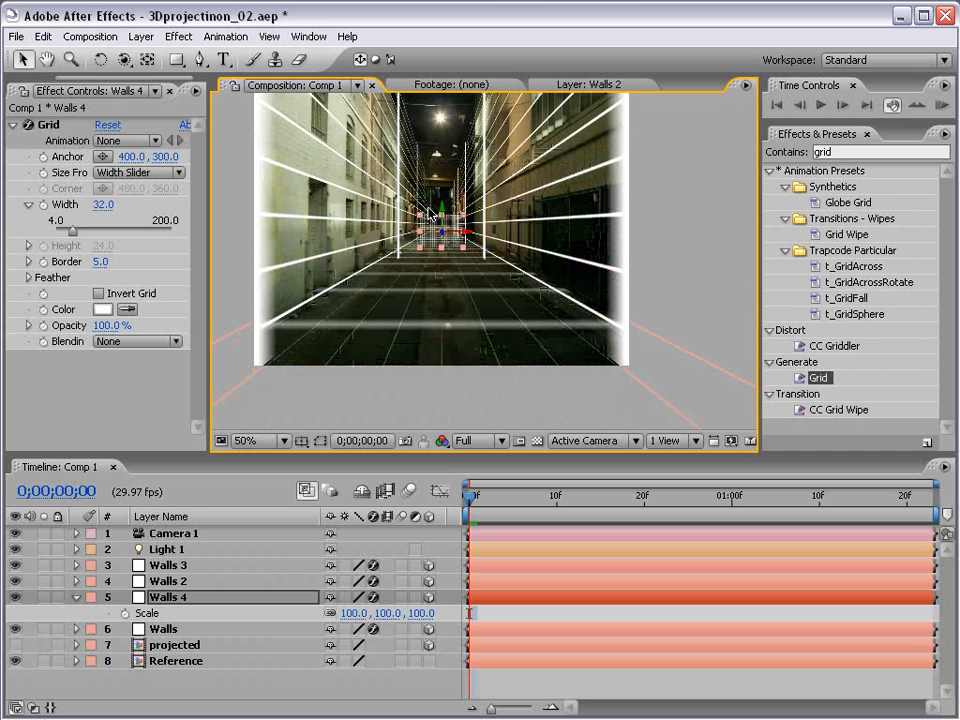
# Step: Pull Walls 4 forward and lower, then view the scene from the Top view
pyautogui.scroll(2, 440, 245)
pyautogui.moveTo(439, 242)
pyautogui.mouseDown()
pyautogui.moveTo(439, 317)
pyautogui.moveTo(452, 240)
pyautogui.mouseUp()
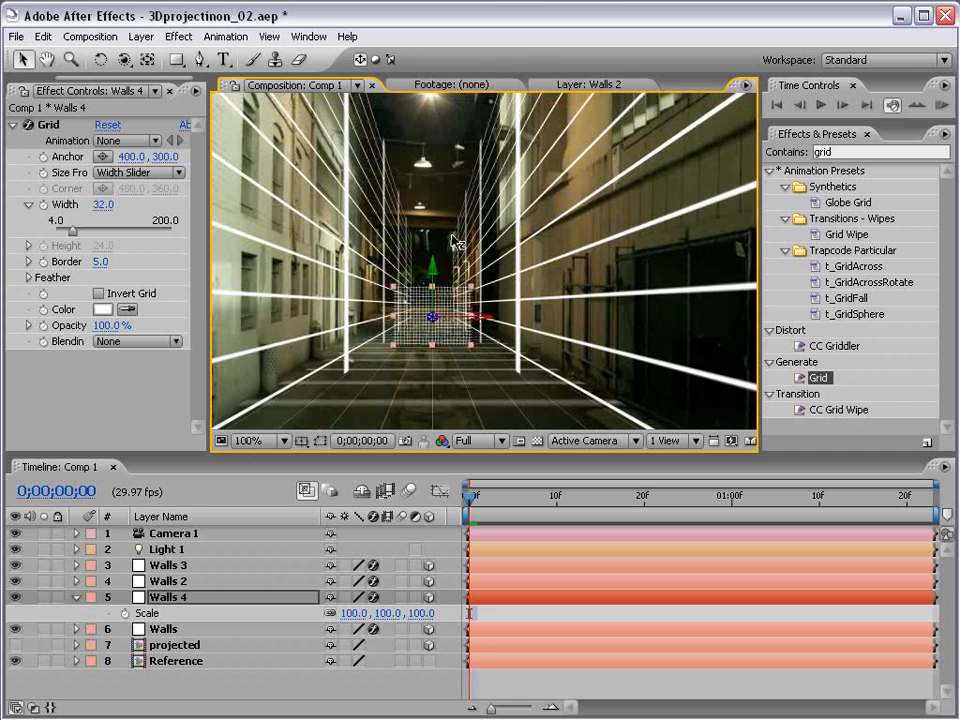
pyautogui.scroll(-2, 401, 296)
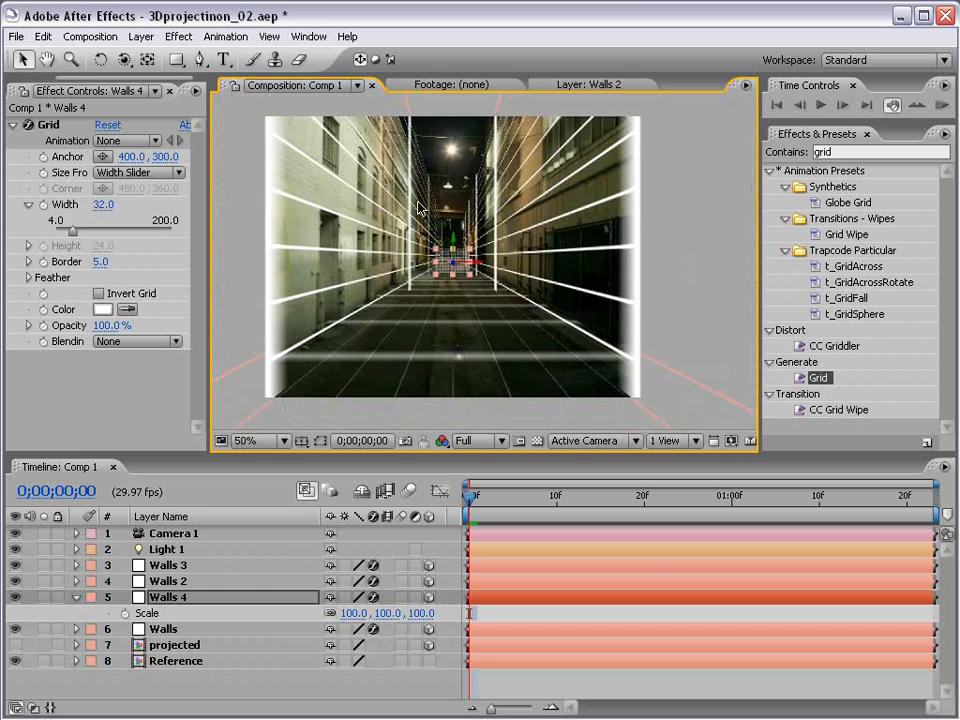
pyautogui.click(600, 442)
pyautogui.click(583, 540)
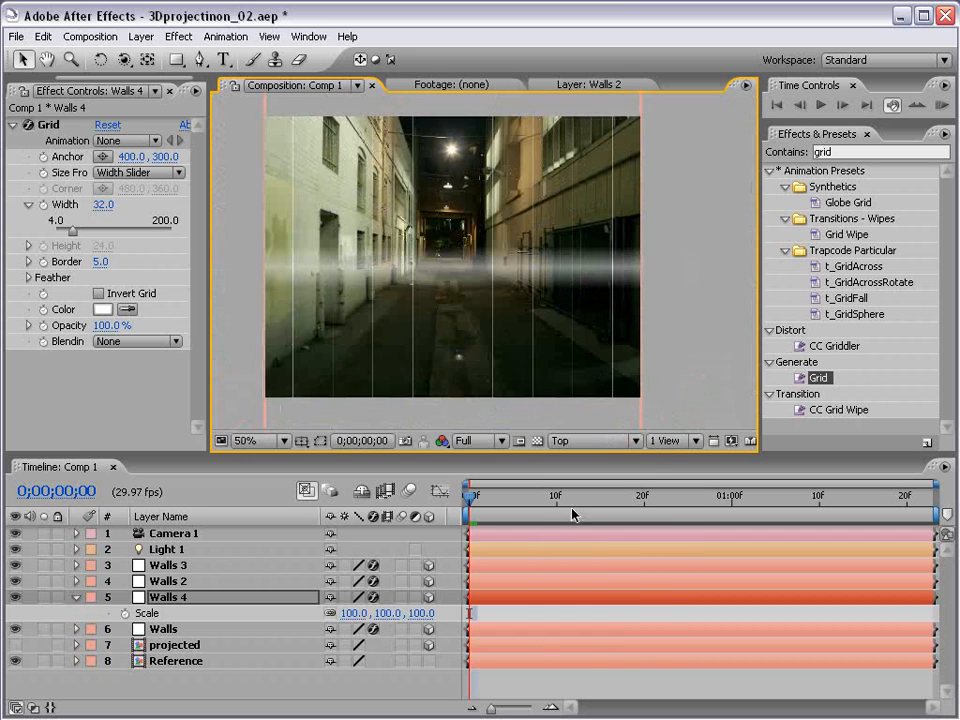
pyautogui.scroll(-4, 490, 298)
pyautogui.moveTo(474, 242); pyautogui.dragTo(472, 406)
pyautogui.moveTo(483, 150); pyautogui.dragTo(476, 236)
pyautogui.scroll(-2, 475, 243)
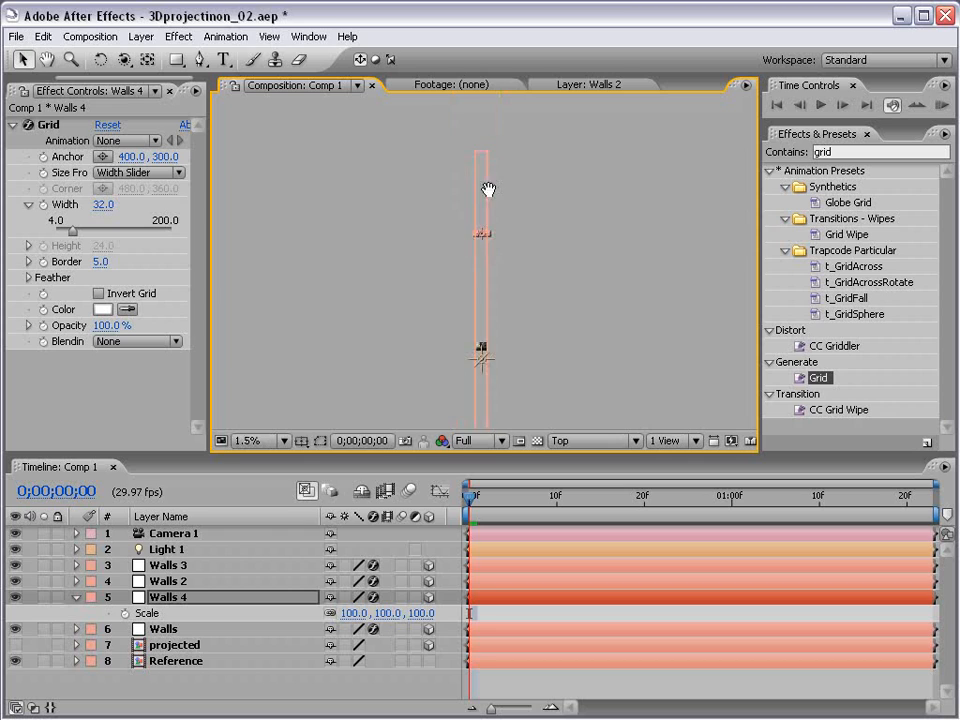
pyautogui.moveTo(488, 193); pyautogui.dragTo(482, 238)
pyautogui.scroll(2, 482, 237)
pyautogui.moveTo(453, 194); pyautogui.dragTo(451, 320)
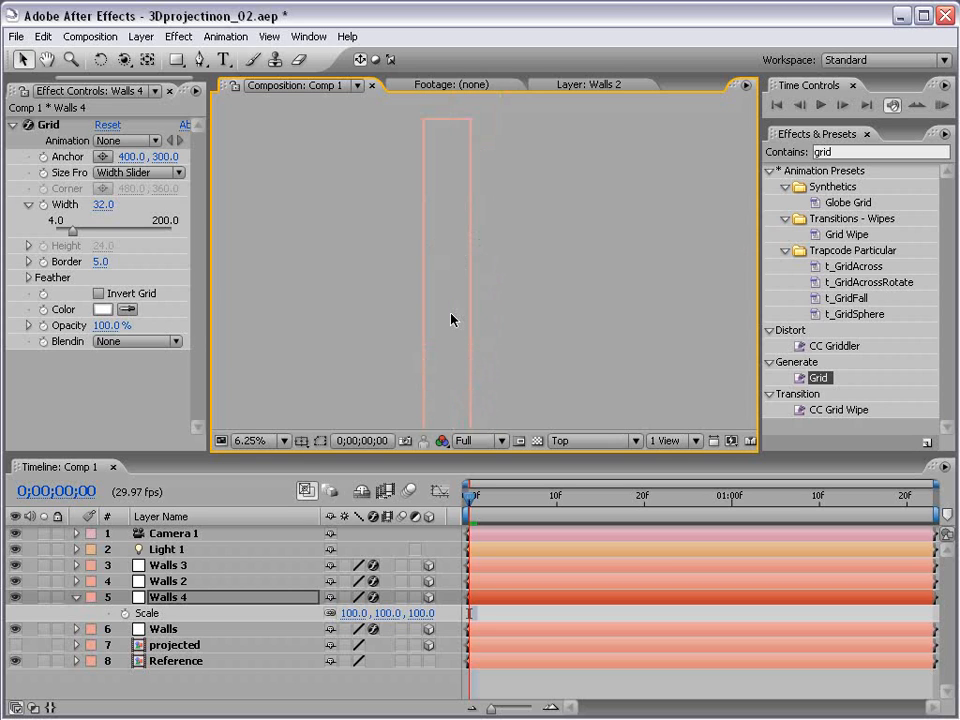
# Step: Nudge Walls 4 to the corridor's far end and return to the Active Camera view
pyautogui.hotkey('shift', 'Up')
pyautogui.hotkey('shift', 'Up')
pyautogui.hotkey('shift', 'Up')
pyautogui.hotkey('shift', 'Up')
pyautogui.hotkey('shift', 'Up')
pyautogui.hotkey('shift', 'Up')
pyautogui.hotkey('shift', 'Up')
pyautogui.hotkey('shift', 'Up')
pyautogui.hotkey('shift', 'Up')
pyautogui.hotkey('shift', 'Up')
pyautogui.hotkey('shift', 'Up')
pyautogui.hotkey('shift', 'Up')
pyautogui.hotkey('shift', 'Up')
pyautogui.hotkey('shift', 'Up')
pyautogui.hotkey('shift', 'Up')
pyautogui.hotkey('shift', 'Up')
pyautogui.hotkey('shift', 'Up')
pyautogui.hotkey('shift', 'Up')
pyautogui.hotkey('shift', 'Up')
pyautogui.hotkey('shift', 'Up')
pyautogui.moveTo(469, 219); pyautogui.dragTo(481, 324)
pyautogui.scroll(1, 470, 300)
pyautogui.moveTo(418, 141); pyautogui.dragTo(424, 186)
pyautogui.scroll(1, 424, 259)
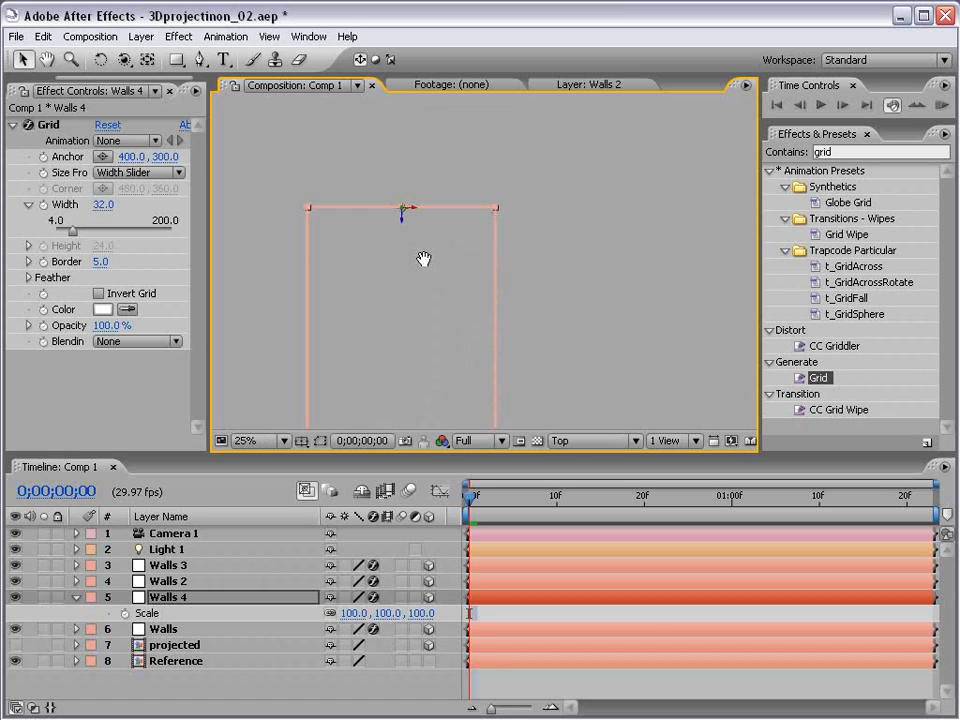
pyautogui.click(580, 441)
pyautogui.click(569, 461)
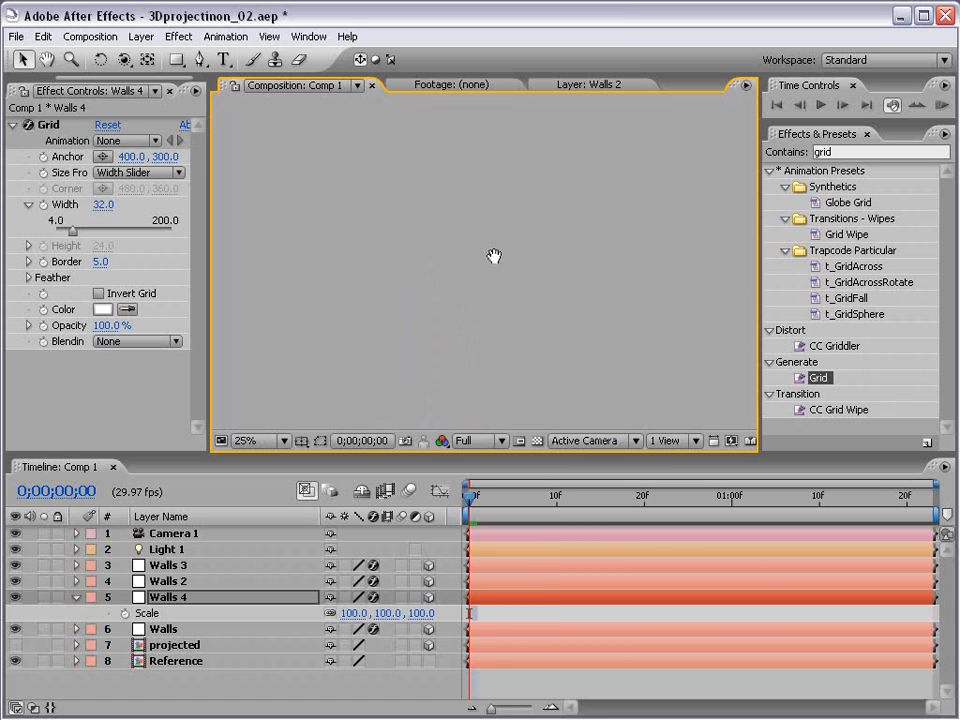
pyautogui.scroll(-3, 474, 360)
pyautogui.moveTo(474, 360); pyautogui.dragTo(484, 214)
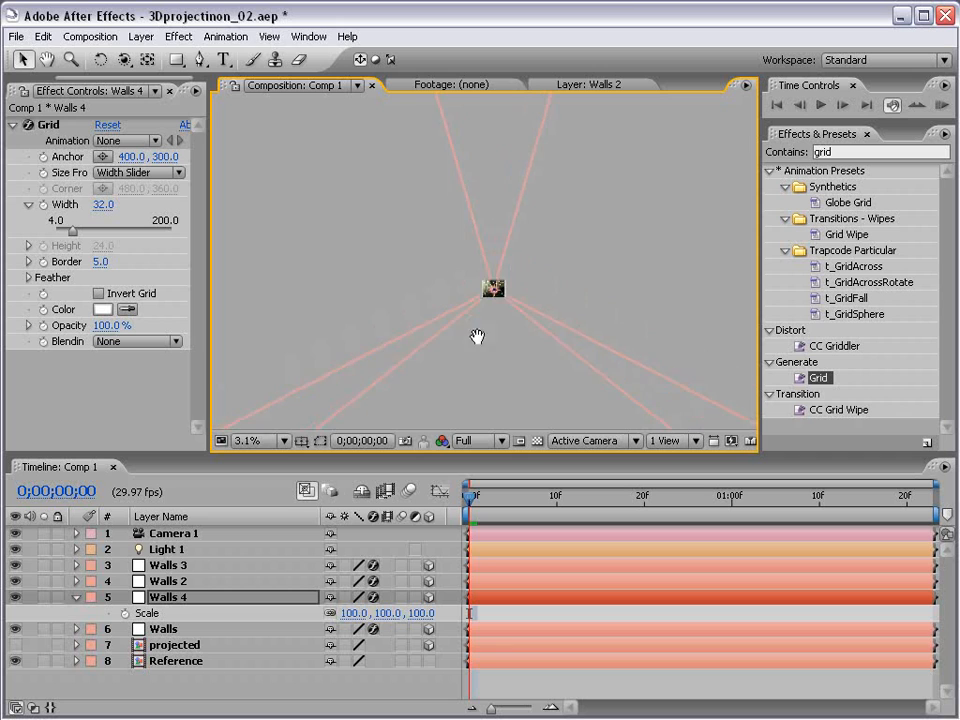
pyautogui.scroll(3, 495, 298)
pyautogui.moveTo(495, 298); pyautogui.dragTo(476, 197)
pyautogui.scroll(4, 452, 279)
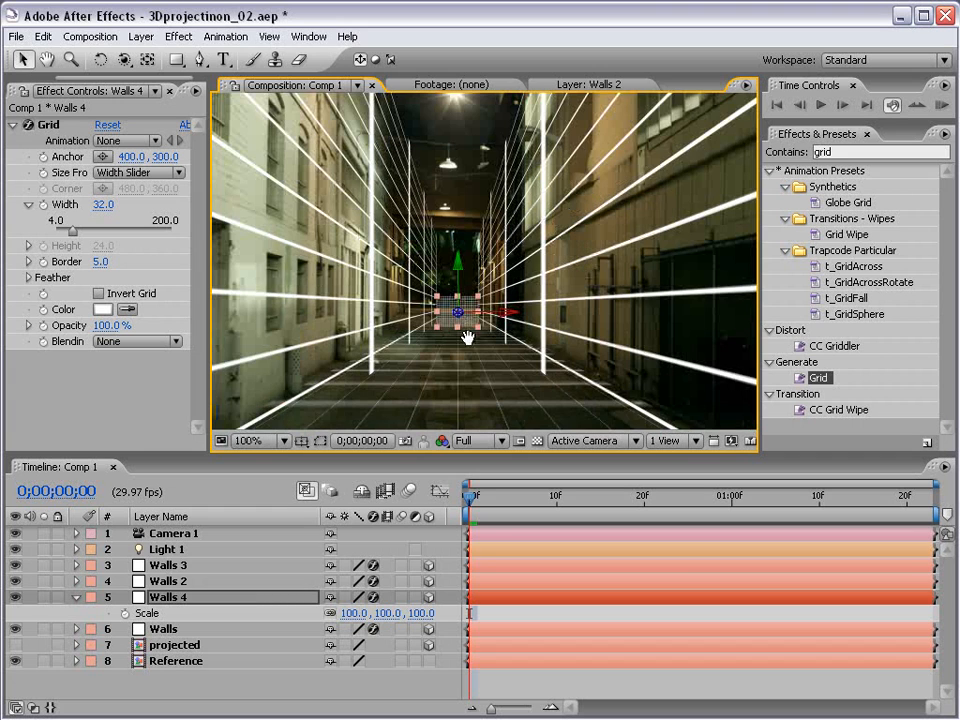
# Step: Stretch Walls 4 to 618.4, 1142.9, 100 and nudge it up to meet the side walls
pyautogui.moveTo(478, 296); pyautogui.dragTo(551, 146)
pyautogui.scroll(-2, 490, 292)
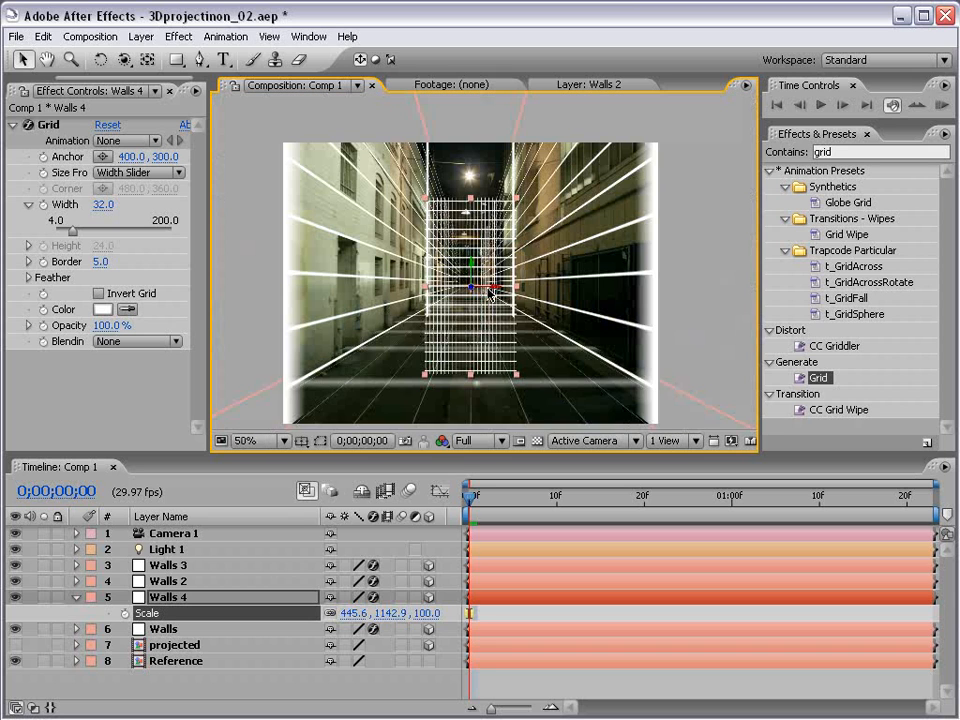
pyautogui.scroll(-2, 489, 292)
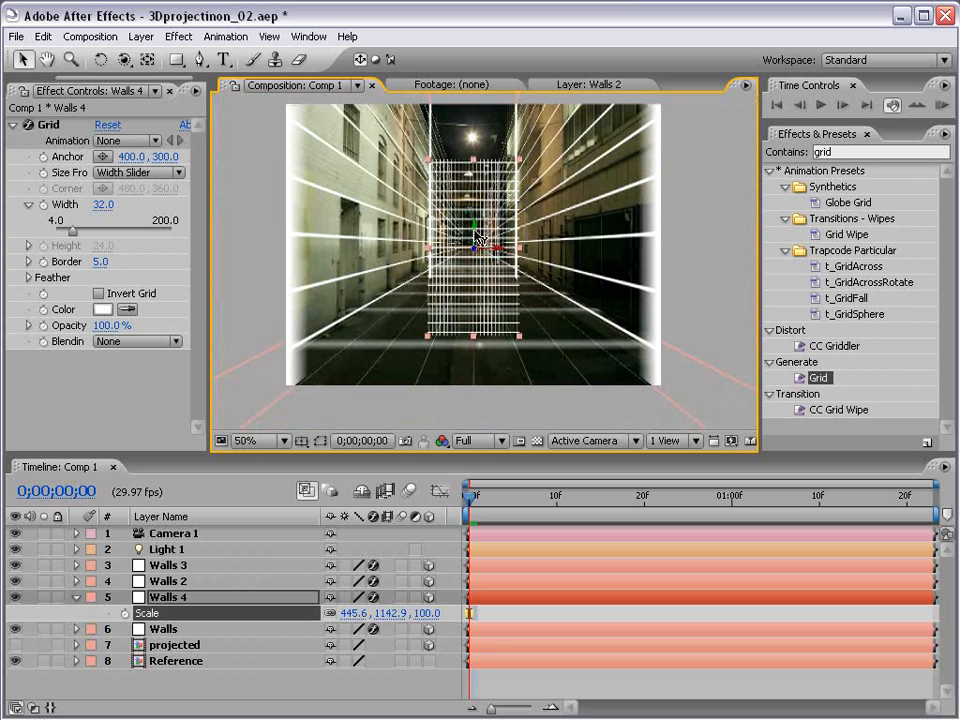
pyautogui.moveTo(475, 237); pyautogui.dragTo(477, 168)
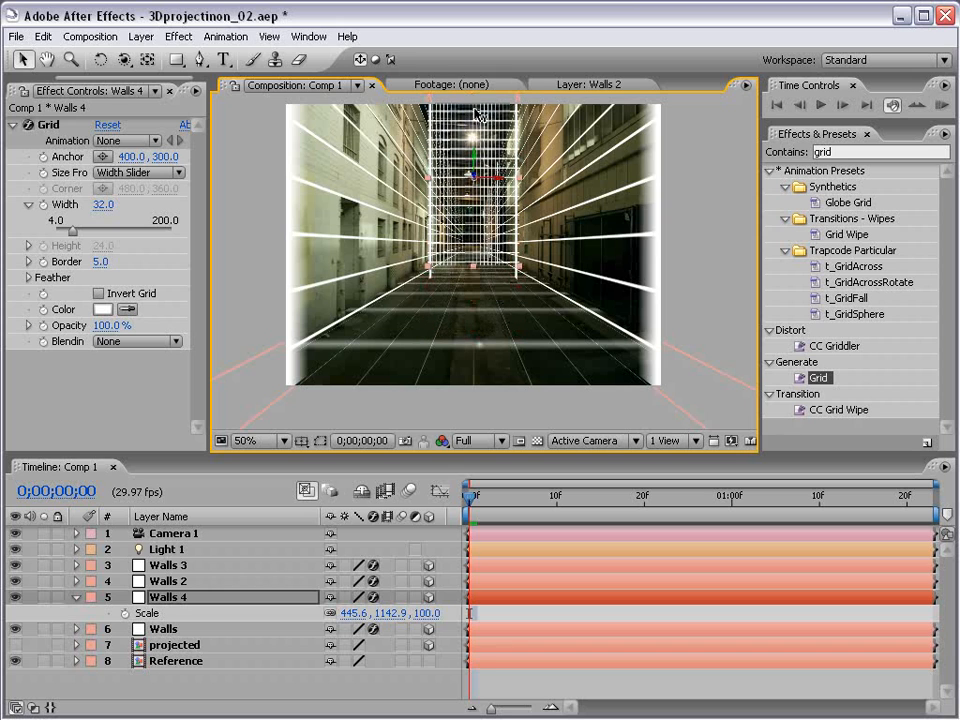
pyautogui.moveTo(519, 178); pyautogui.dragTo(537, 178)
pyautogui.click(358, 680)
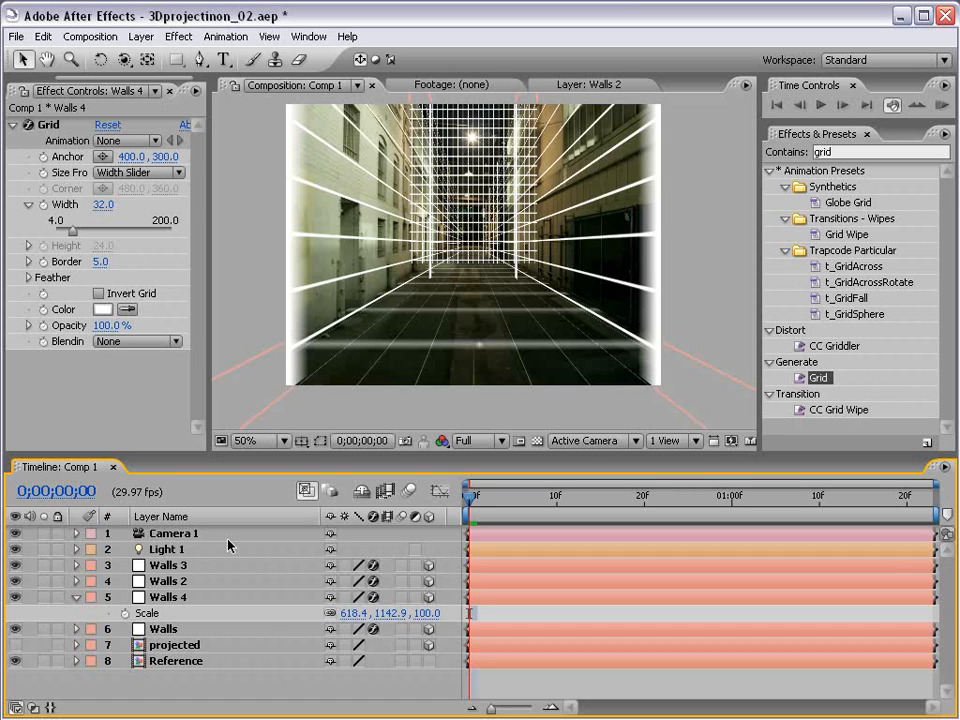
# Step: Toggle the projected layer's visibility, hide Reference, and disable Grid on all four Walls layers
pyautogui.click(77, 597)
pyautogui.click(165, 629)
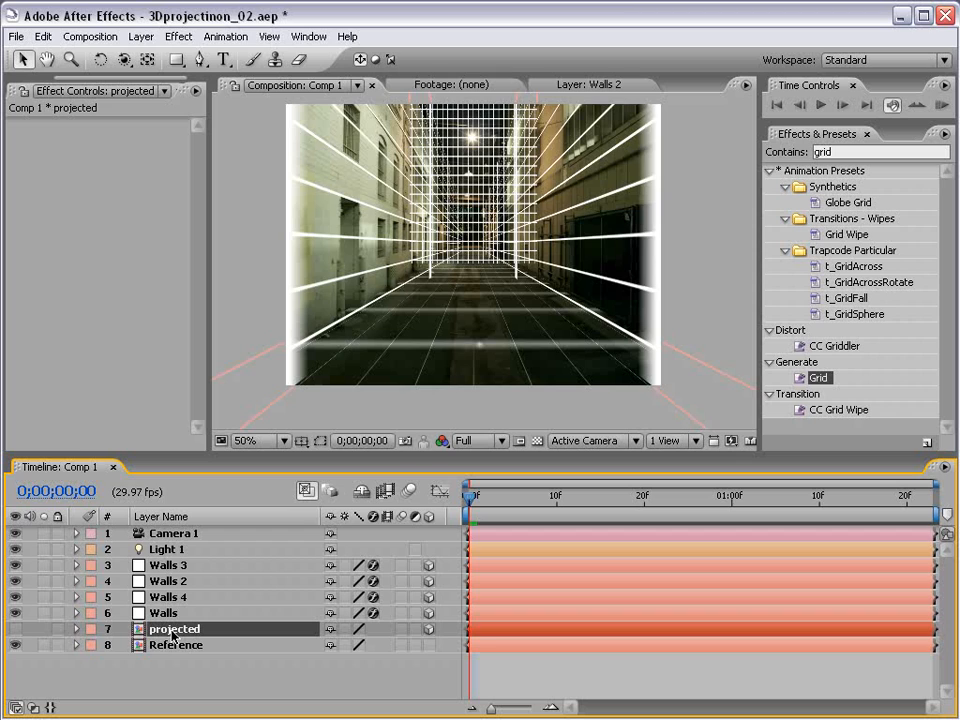
pyautogui.click(15, 629)
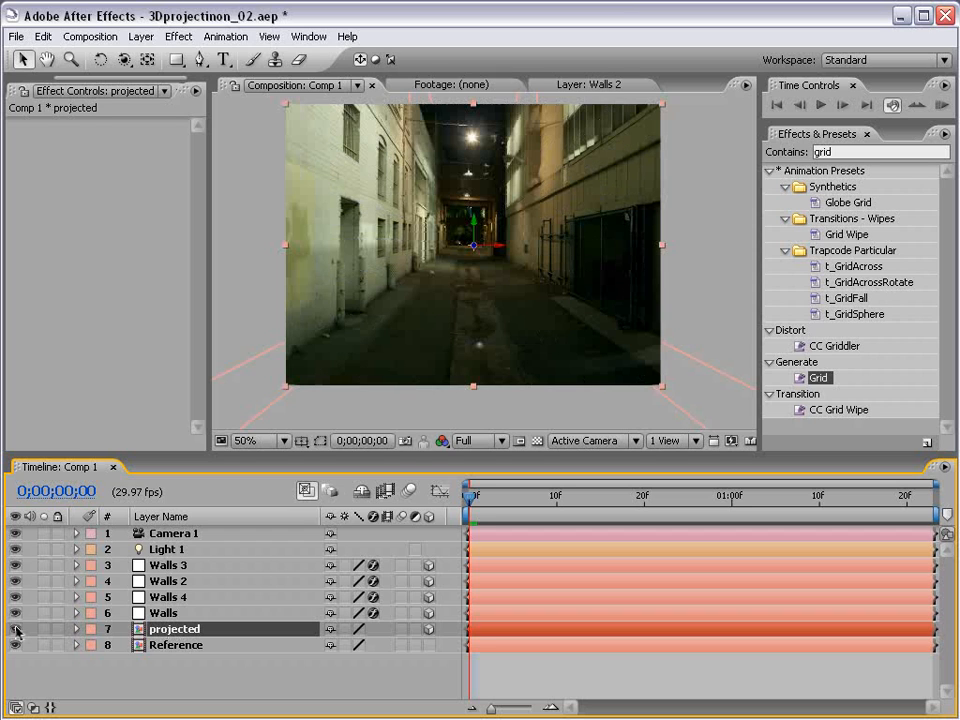
pyautogui.click(15, 645)
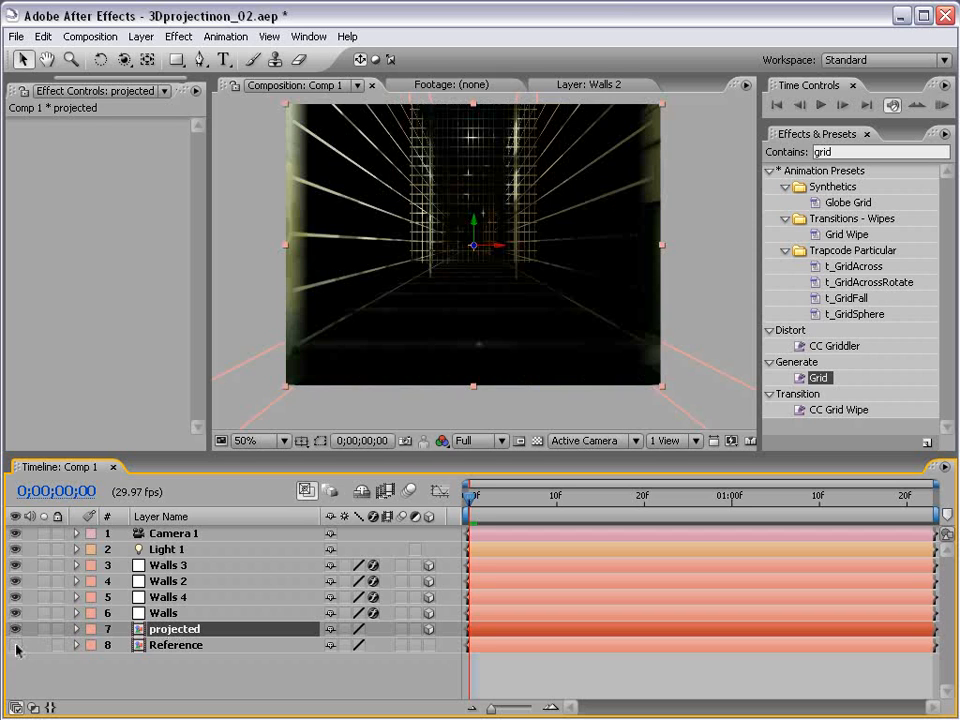
pyautogui.moveTo(373, 617); pyautogui.dragTo(373, 573)
pyautogui.press('`')
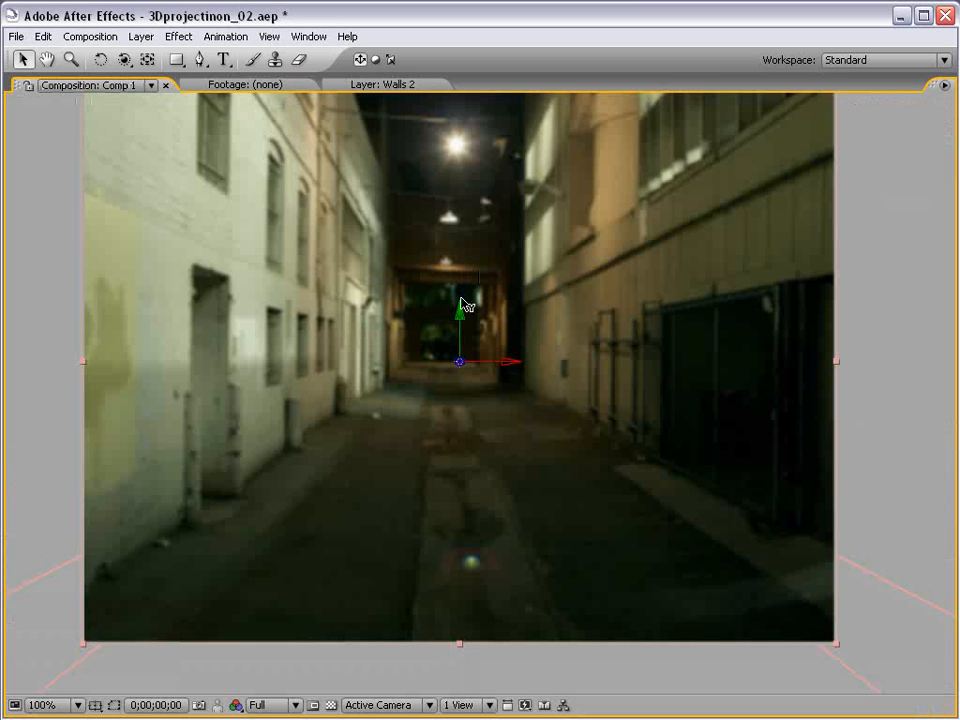
pyautogui.press('`')
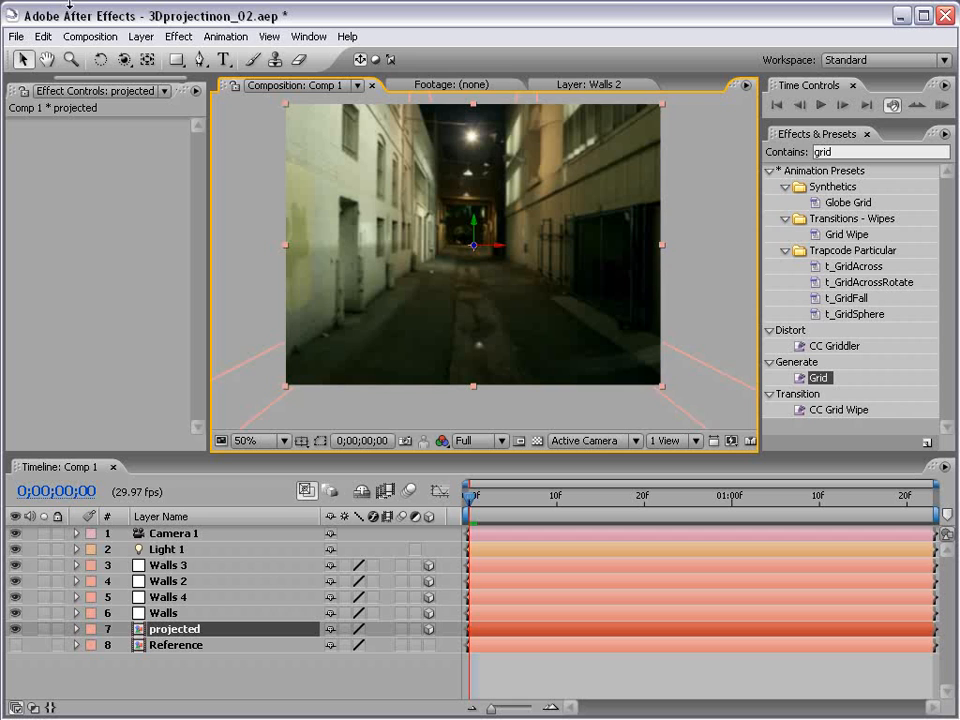
# Step: Set the composition's 3D renderer Shadow Map Resolution to 3000
pyautogui.click(100, 40)
pyautogui.click(114, 58)
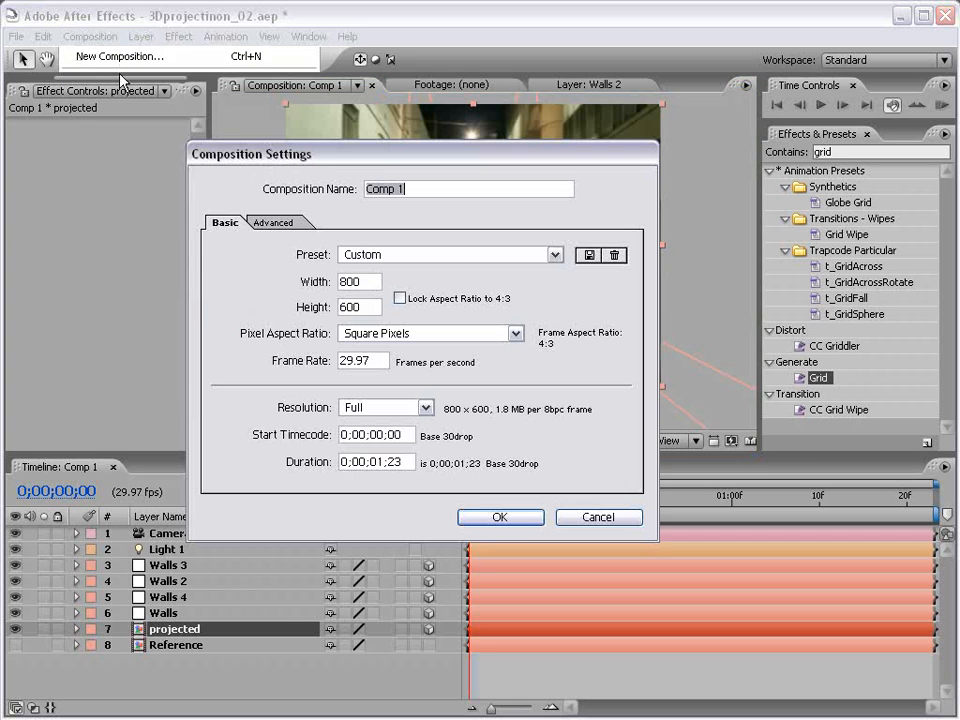
pyautogui.click(276, 222)
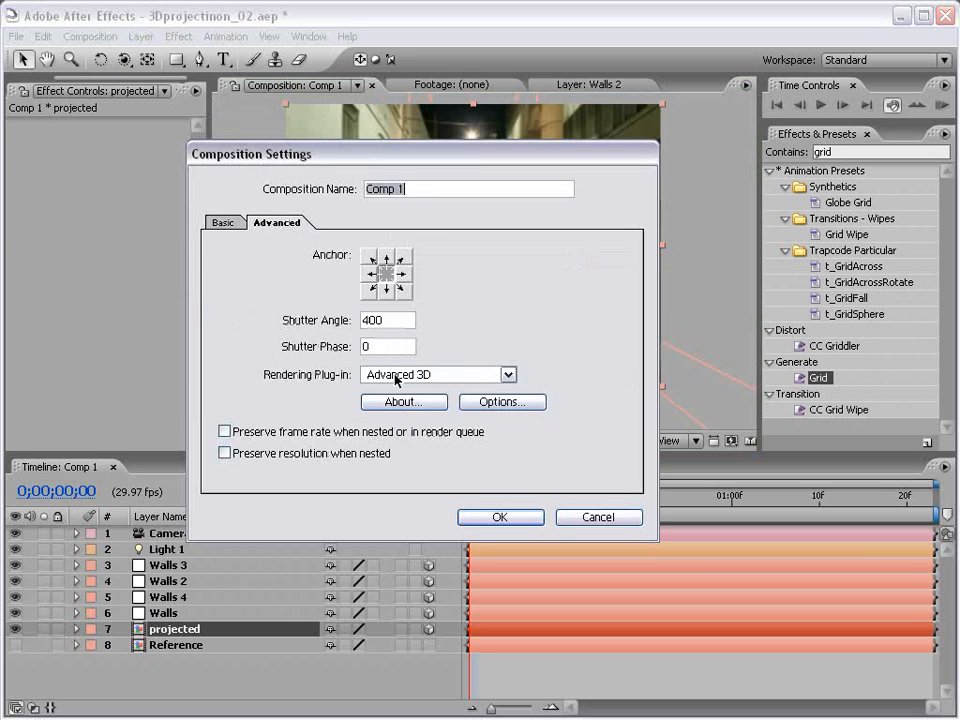
pyautogui.click(503, 402)
pyautogui.click(507, 444)
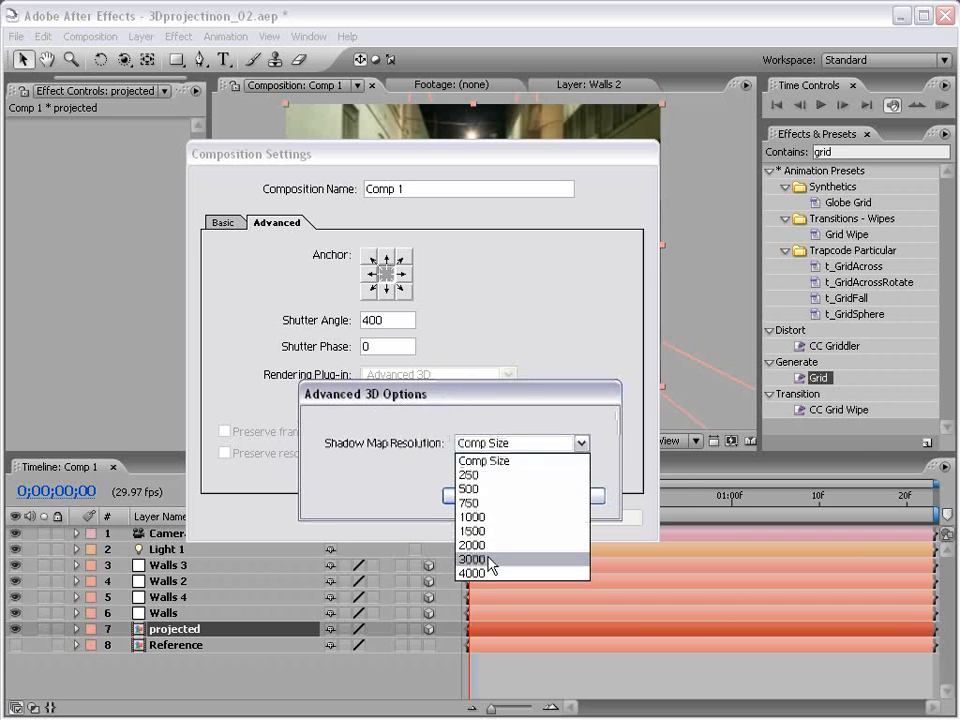
pyautogui.click(489, 563)
pyautogui.press('Return')
pyautogui.click(488, 517)
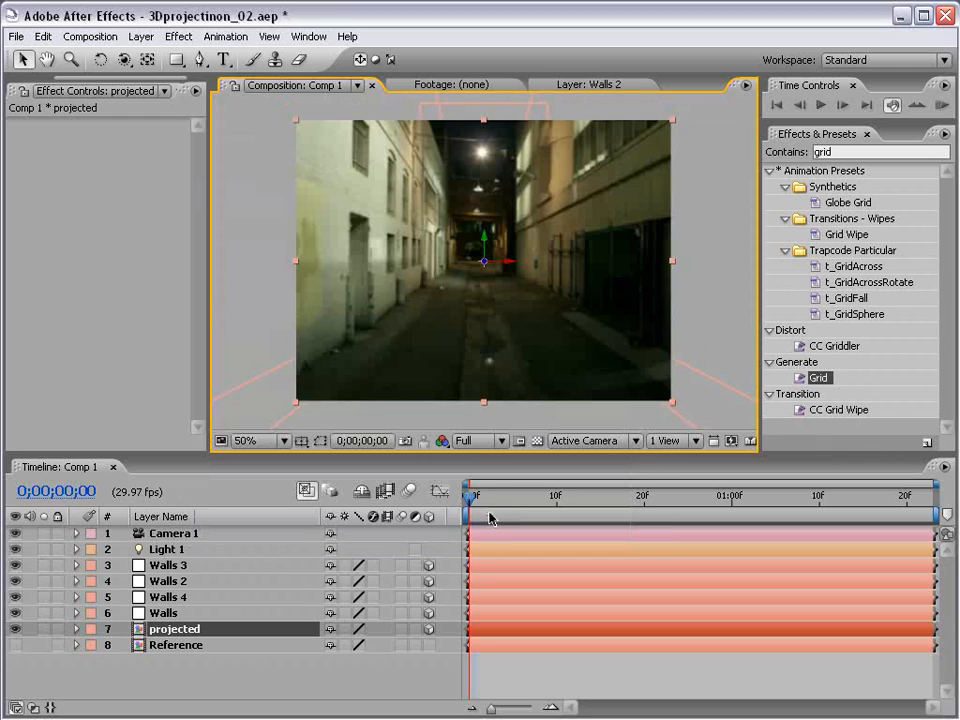
# Step: Move to frame 2 and preview the composition at Half resolution
pyautogui.click(490, 517)
pyautogui.click(476, 441)
pyautogui.click(472, 477)
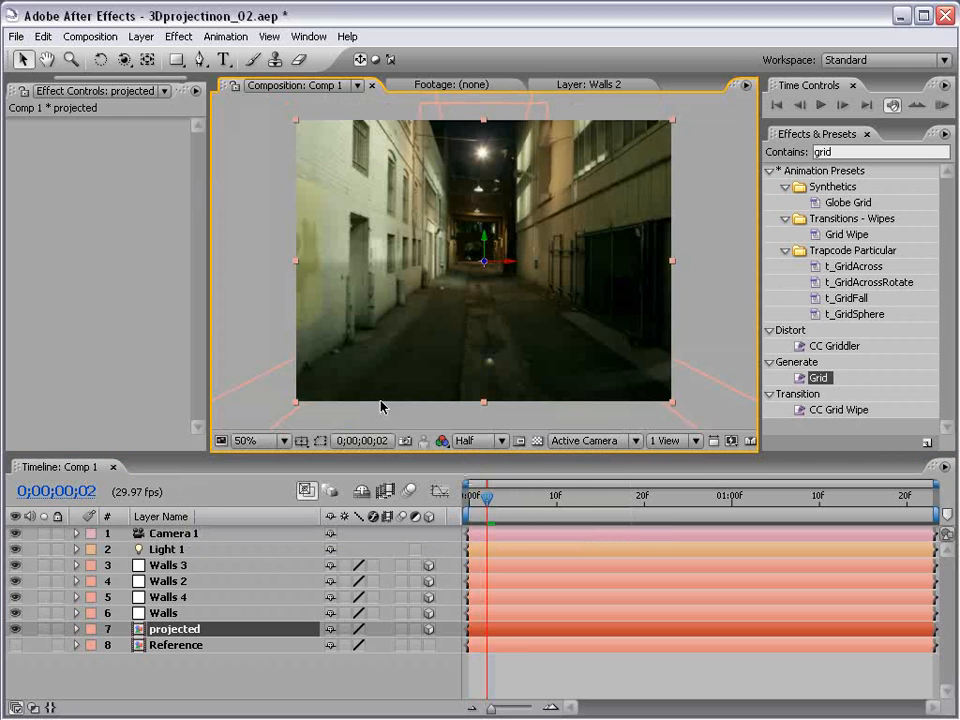
# Step: Nudge the projected image slightly down and left, then deselect it
pyautogui.press('`')
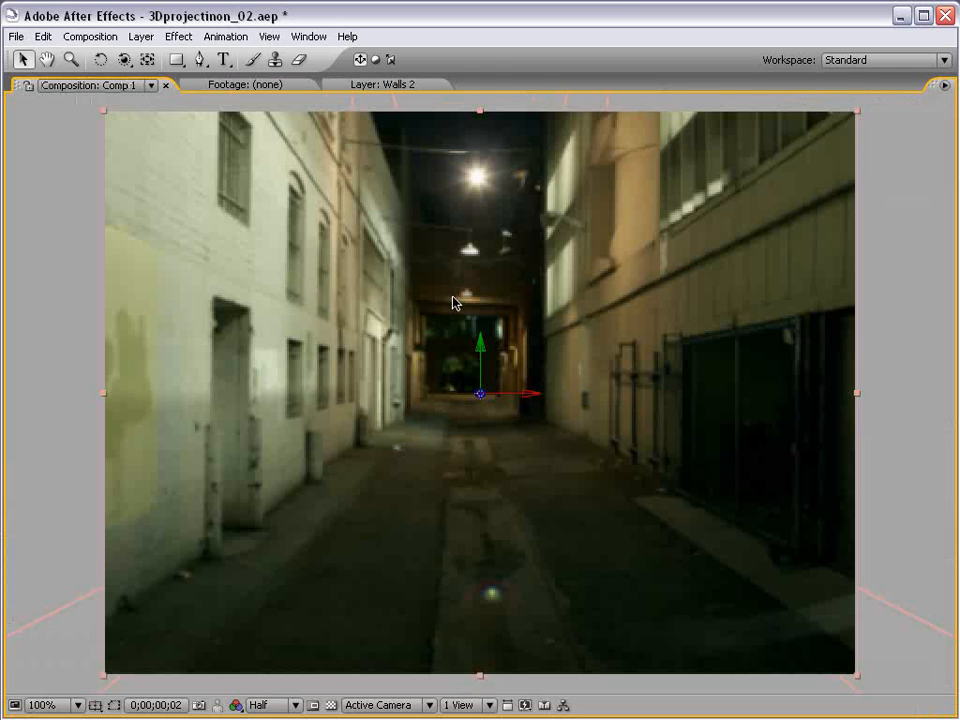
pyautogui.press('`')
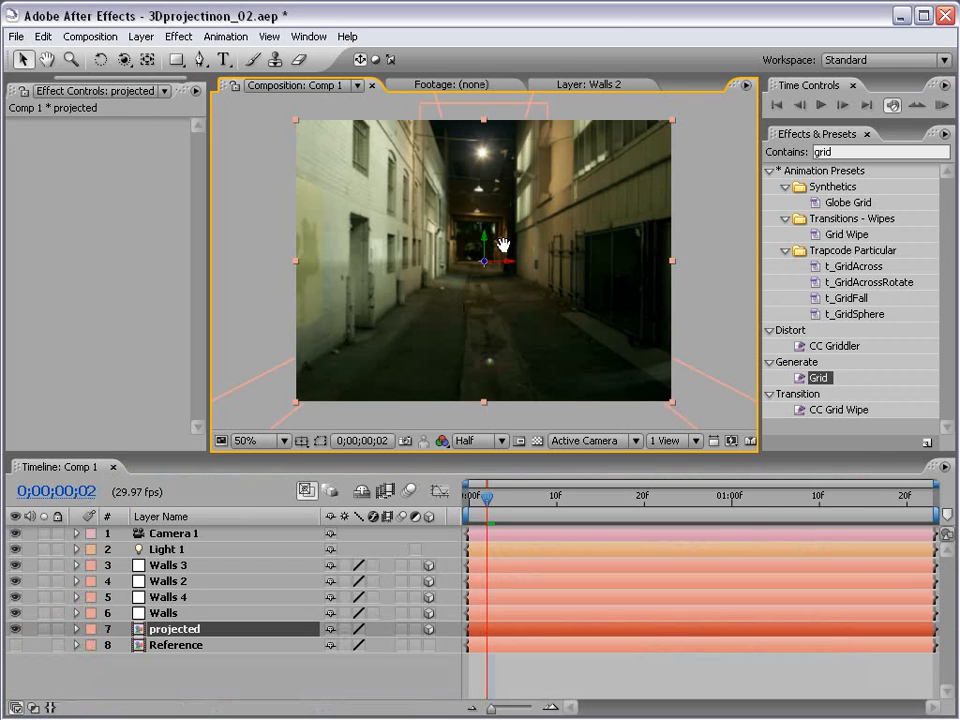
pyautogui.moveTo(506, 242); pyautogui.dragTo(498, 263)
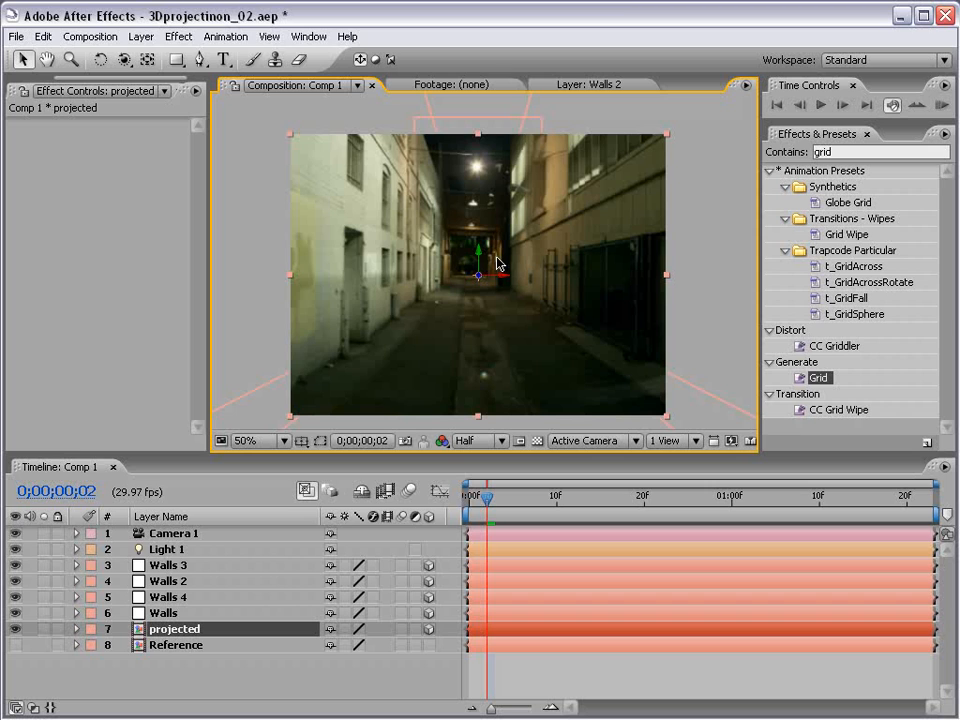
pyautogui.click(540, 681)
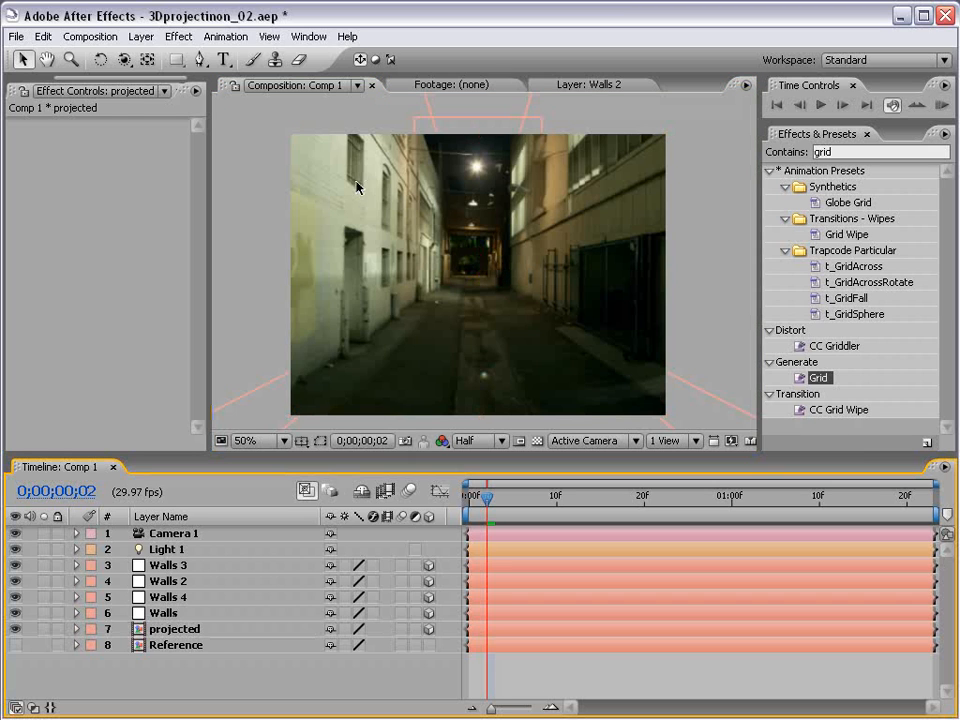
# Step: Pick the Track Z Camera tool and toggle the preview resolution, ending at Full
pyautogui.moveTo(124, 59); pyautogui.dragTo(150, 98)
pyautogui.press('`')
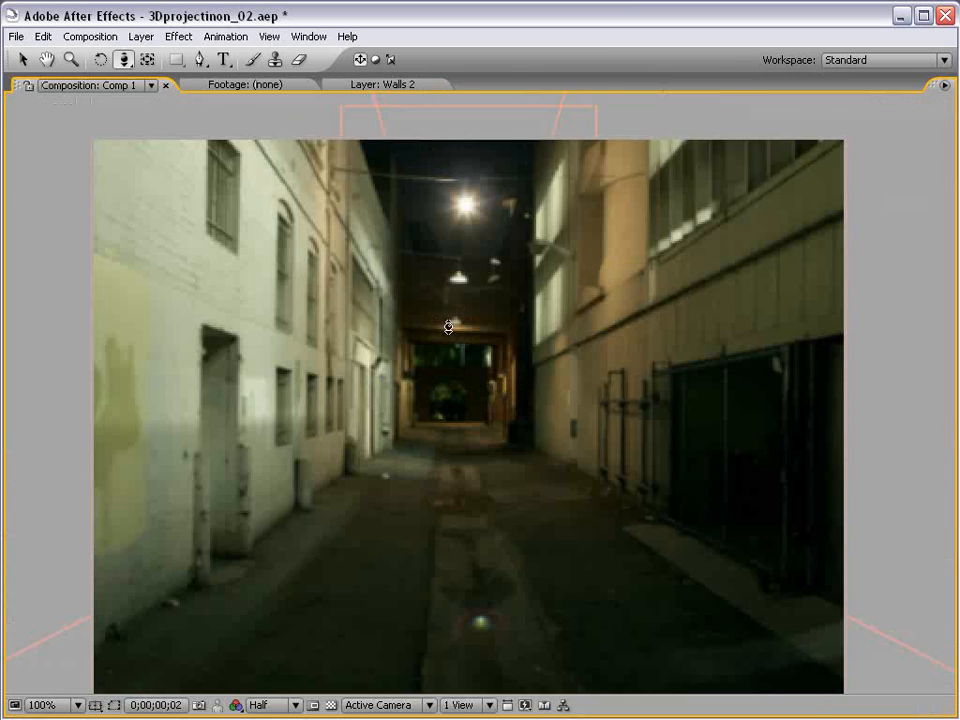
pyautogui.press('`')
pyautogui.click(465, 441)
pyautogui.click(485, 456)
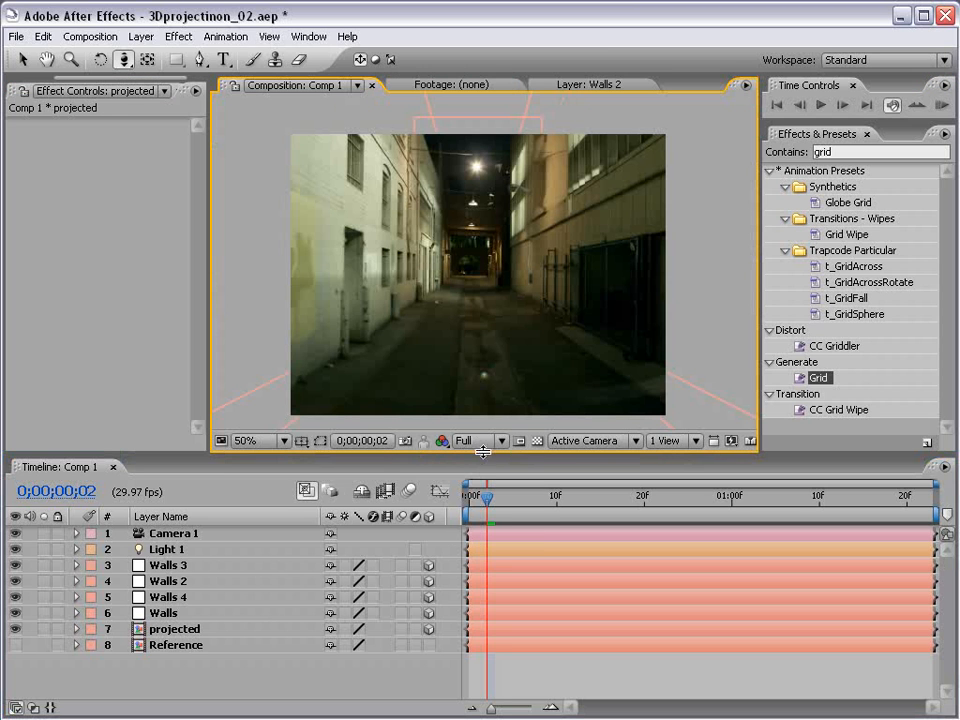
pyautogui.click(475, 446)
pyautogui.click(480, 471)
pyautogui.click(475, 446)
pyautogui.click(476, 459)
# Step: In the enlarged viewer at 100%, move Camera 1 to shift the alley walls
pyautogui.press('`')
pyautogui.press('.')
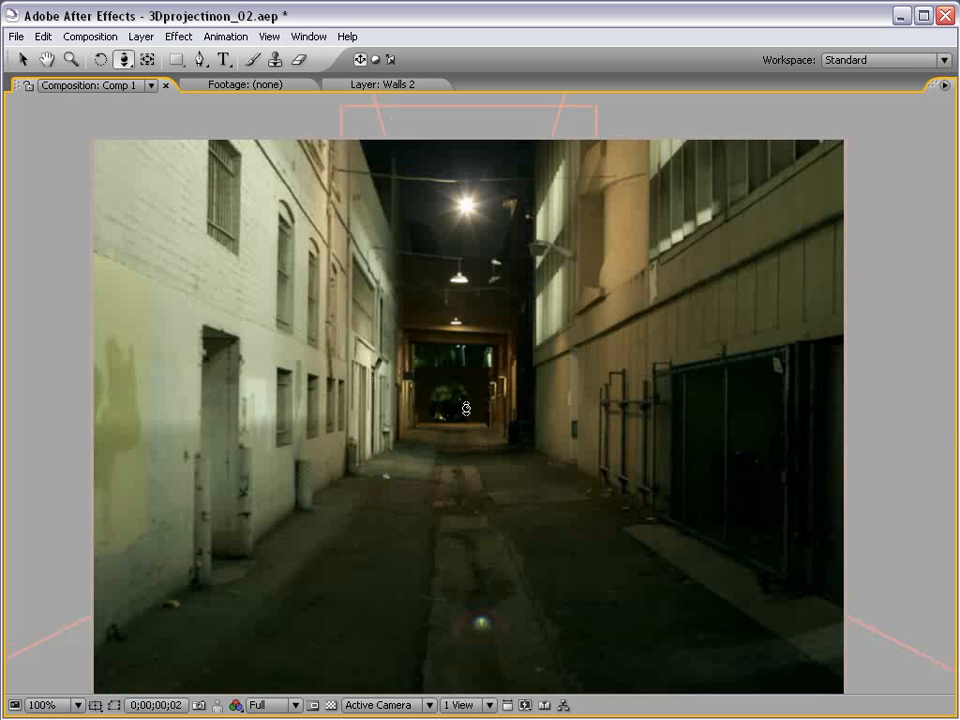
pyautogui.moveTo(467, 446); pyautogui.dragTo(473, 420)
pyautogui.press(',')
pyautogui.press('`')
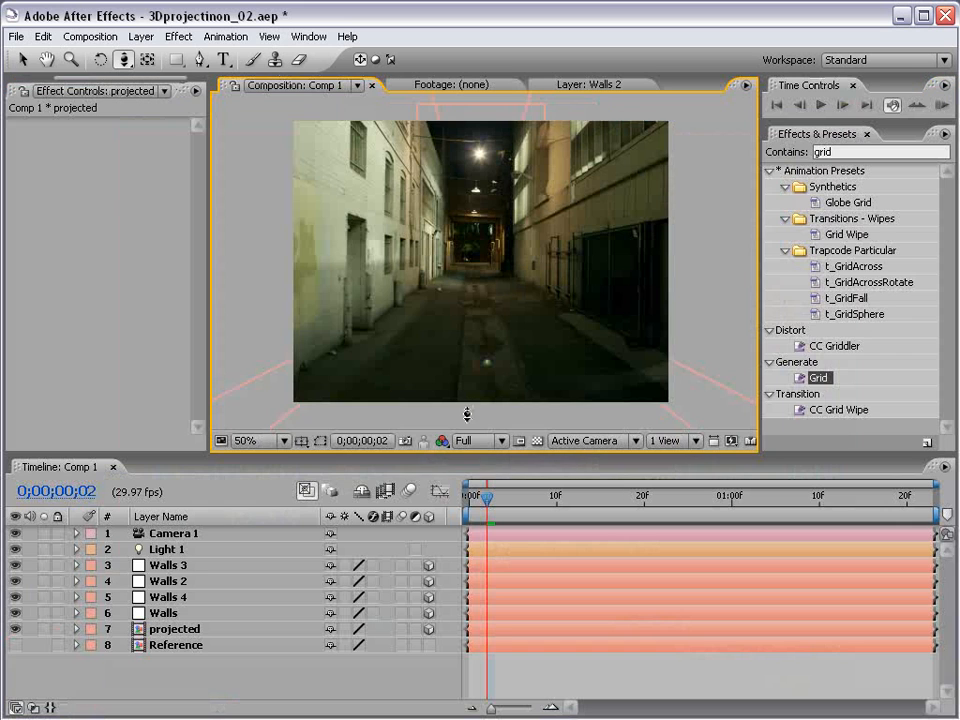
pyautogui.press('`')
pyautogui.press('.')
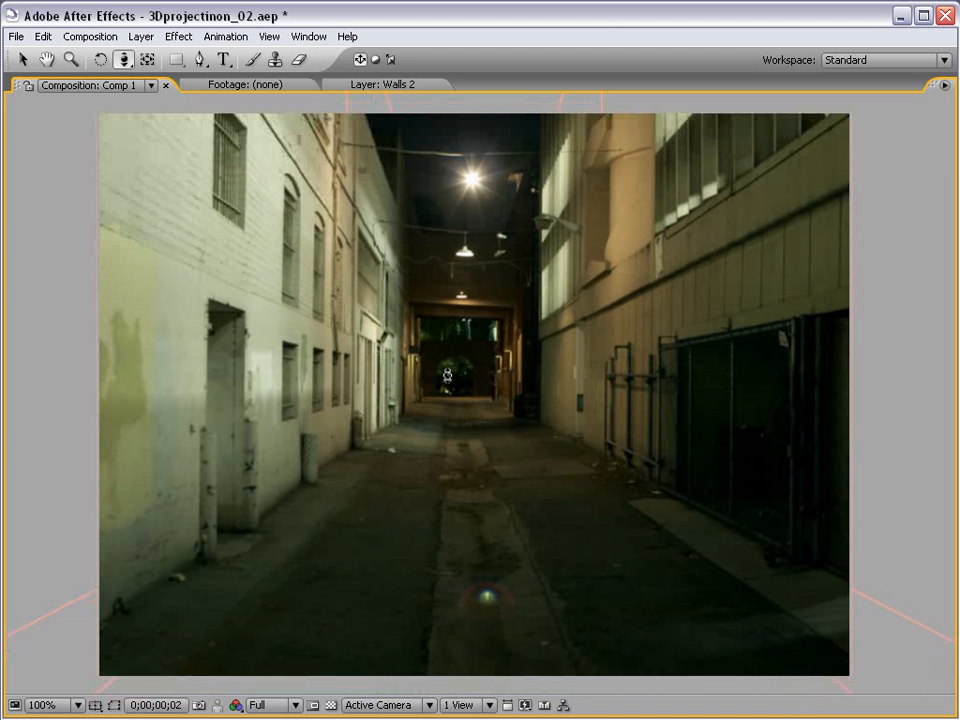
pyautogui.moveTo(452, 429); pyautogui.dragTo(438, 396)
# Step: Preview at Quarter resolution and dolly Camera 1 forward into the alley
pyautogui.press('`')
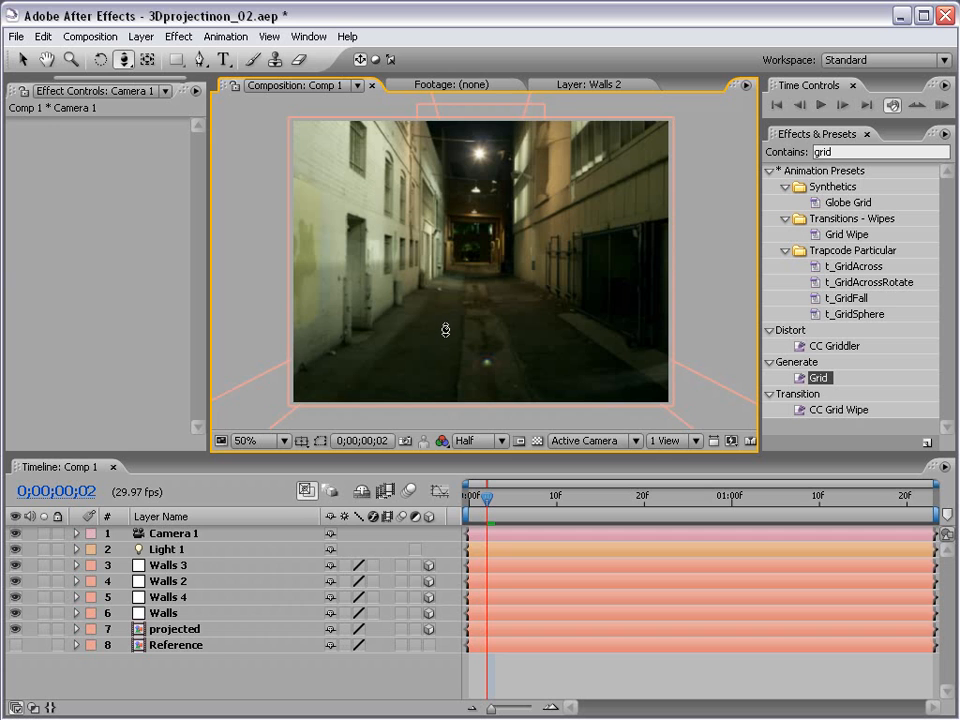
pyautogui.click(475, 441)
pyautogui.click(489, 509)
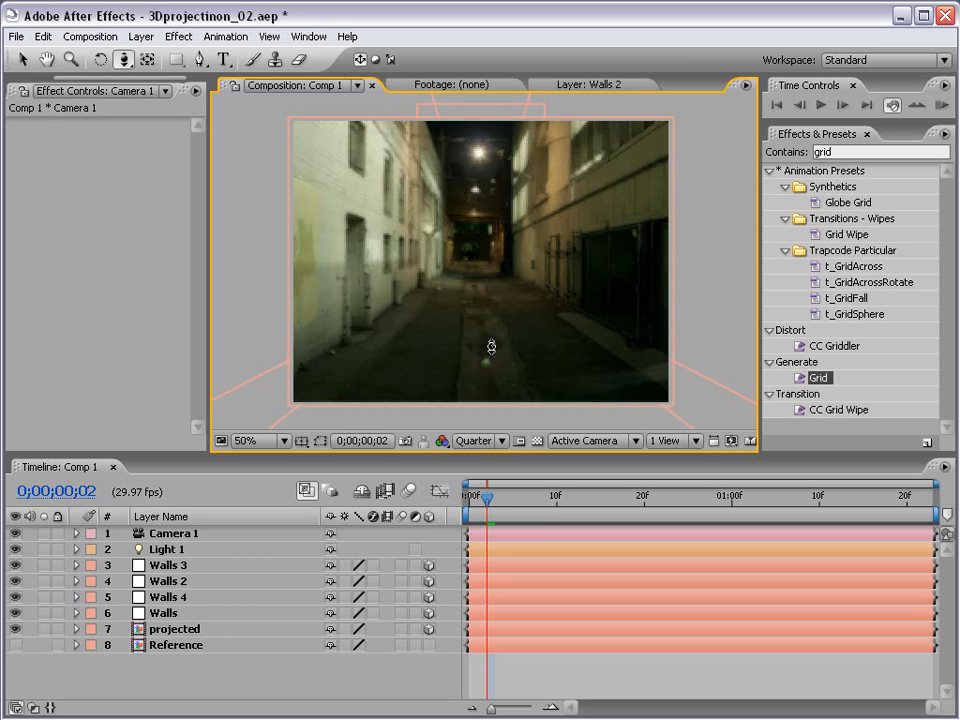
pyautogui.moveTo(491, 343); pyautogui.dragTo(456, 281)
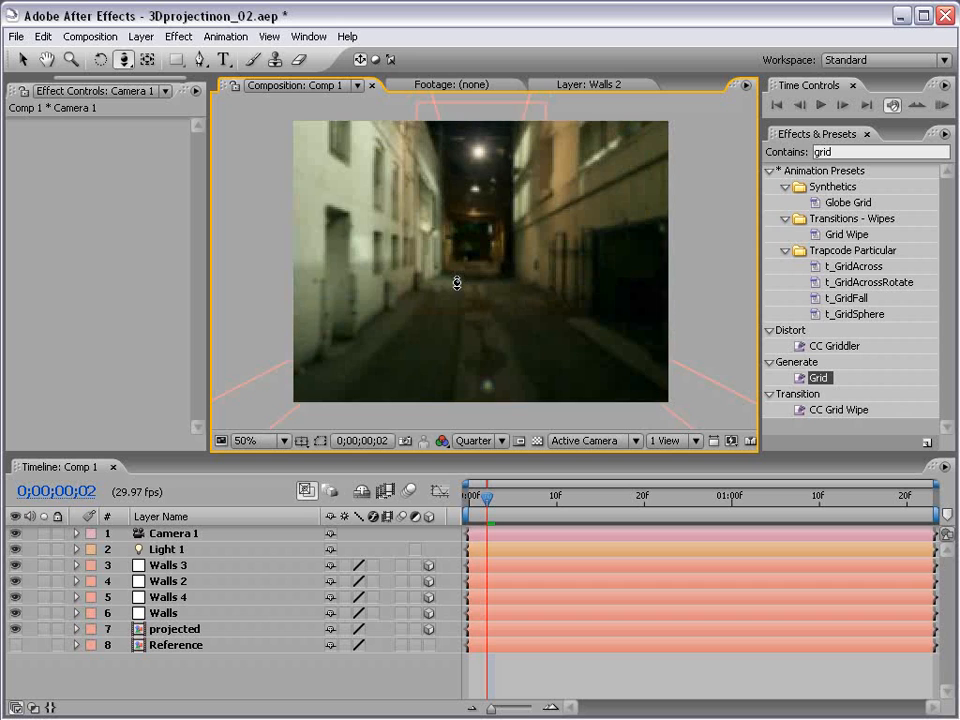
# Step: Return to Half resolution and raise Camera 1 with Track XY so the image shifts up
pyautogui.click(474, 440)
pyautogui.click(485, 474)
pyautogui.press('`')
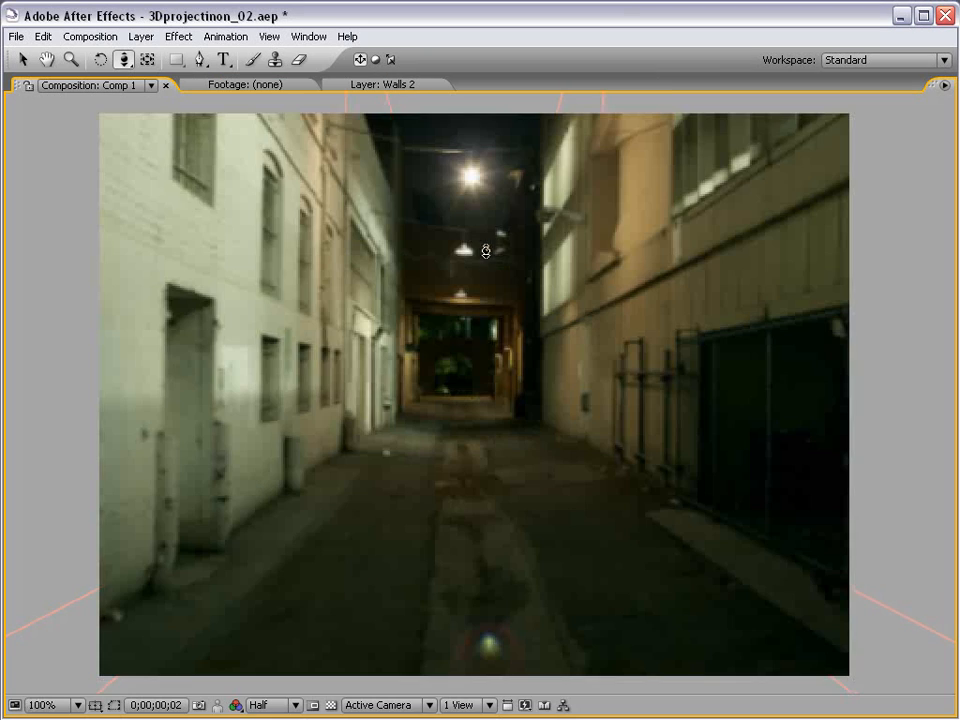
pyautogui.press('`')
pyautogui.press('c')
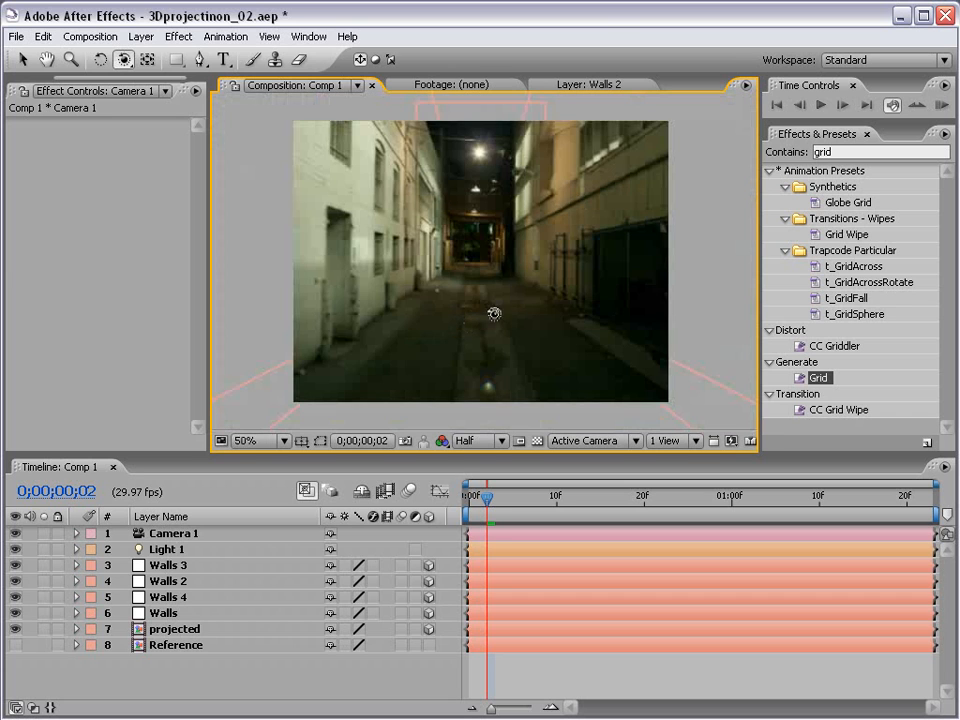
pyautogui.moveTo(495, 321); pyautogui.dragTo(487, 254)
pyautogui.press('c')
pyautogui.press('c')
pyautogui.press('c')
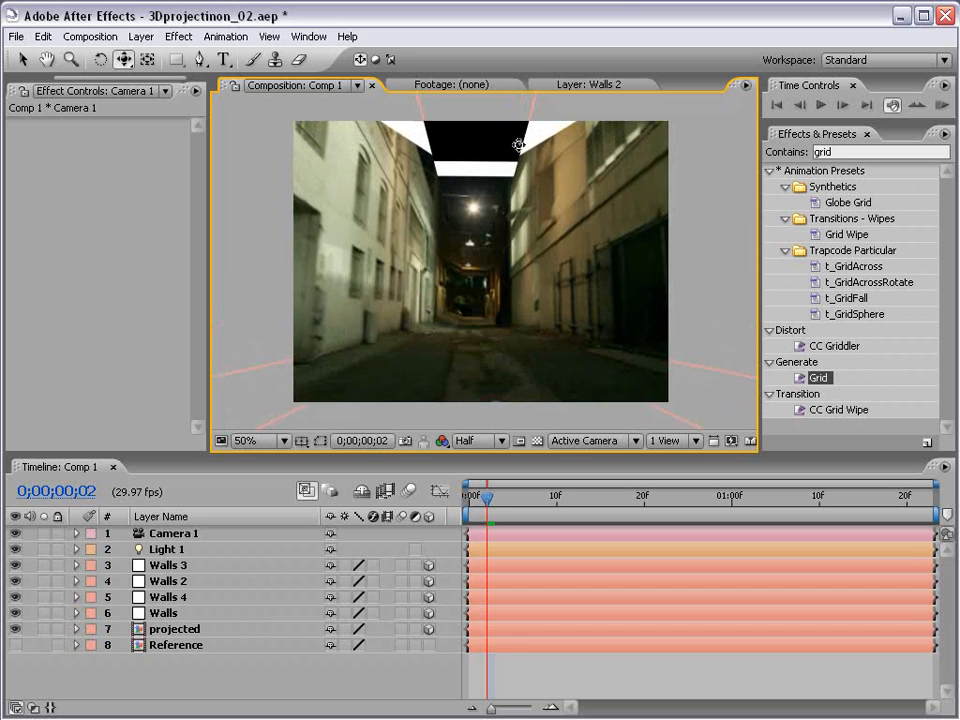
# Step: Shift Camera 1 slightly left and orbit it left, then right, to show wall parallax
pyautogui.moveTo(492, 298); pyautogui.dragTo(473, 286)
pyautogui.press('c')
pyautogui.press('c')
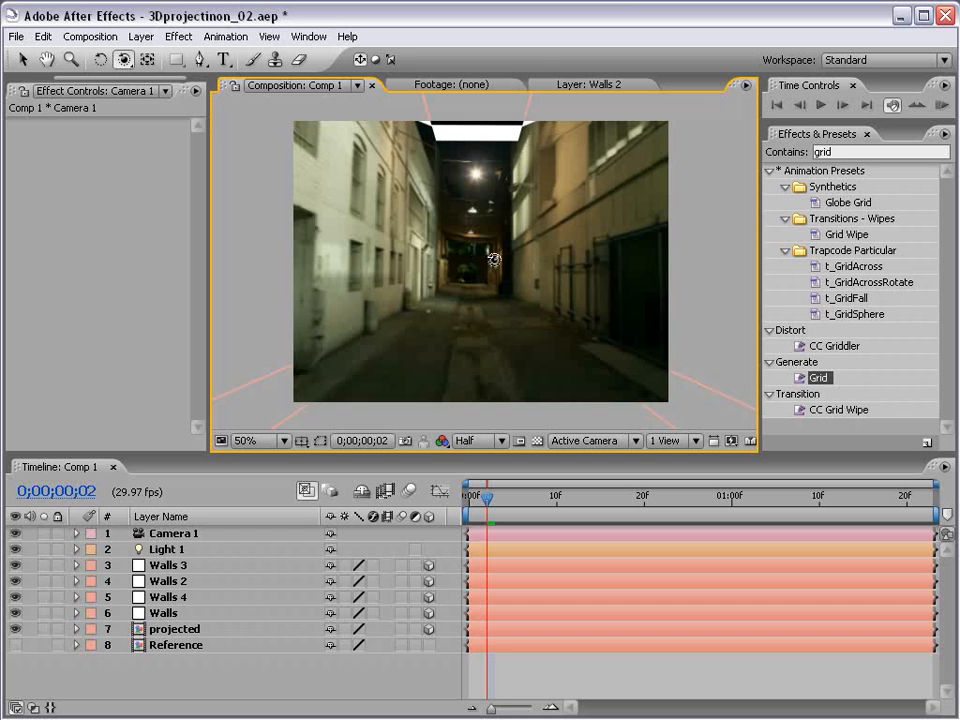
pyautogui.moveTo(493, 260); pyautogui.dragTo(524, 237)
pyautogui.press('c')
pyautogui.press('c')
pyautogui.press('c')
pyautogui.moveTo(450, 259); pyautogui.dragTo(499, 253)
pyautogui.press('c')
pyautogui.press('c')
pyautogui.press('c')
pyautogui.press('c')
pyautogui.press('c')
pyautogui.press('c')
pyautogui.press('c')
pyautogui.press('c')
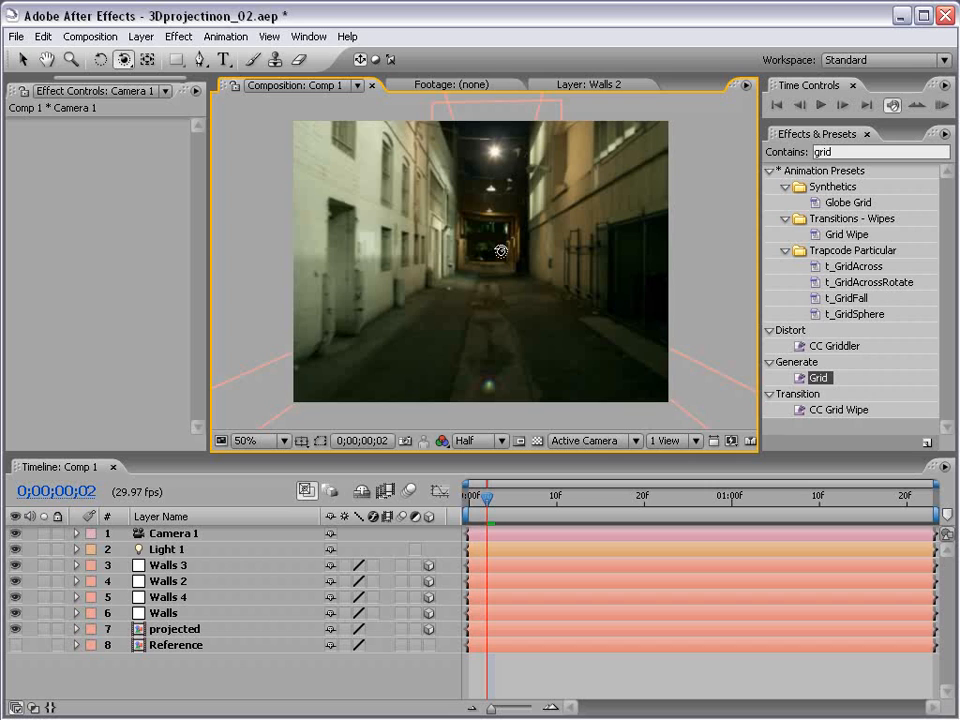
# Step: Cycle to the Track Z Camera tool with C
pyautogui.press('c')
pyautogui.press('c')
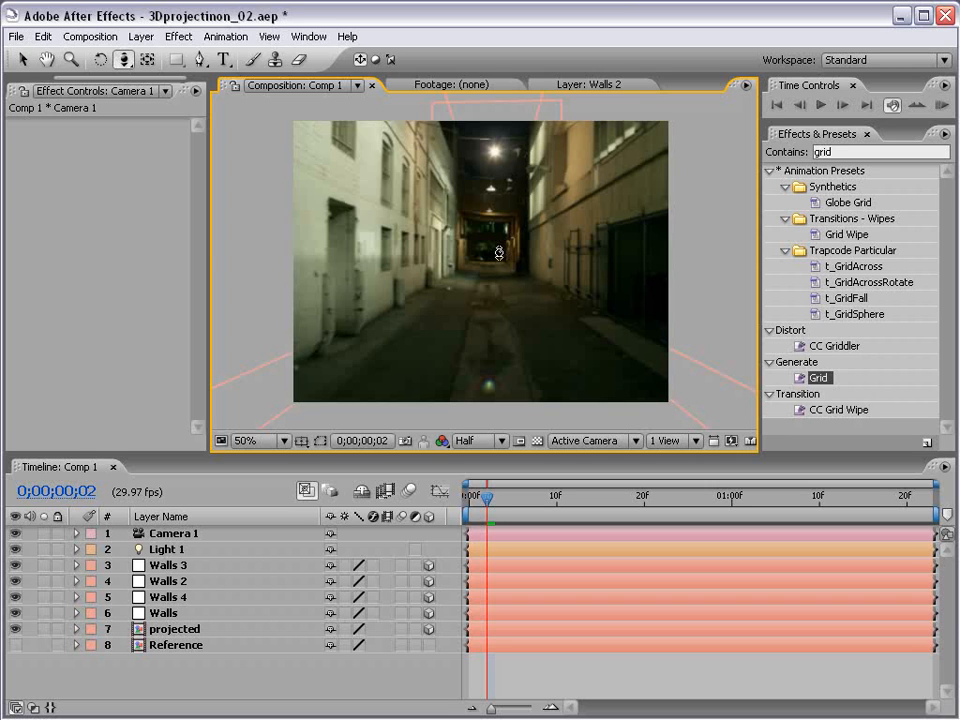